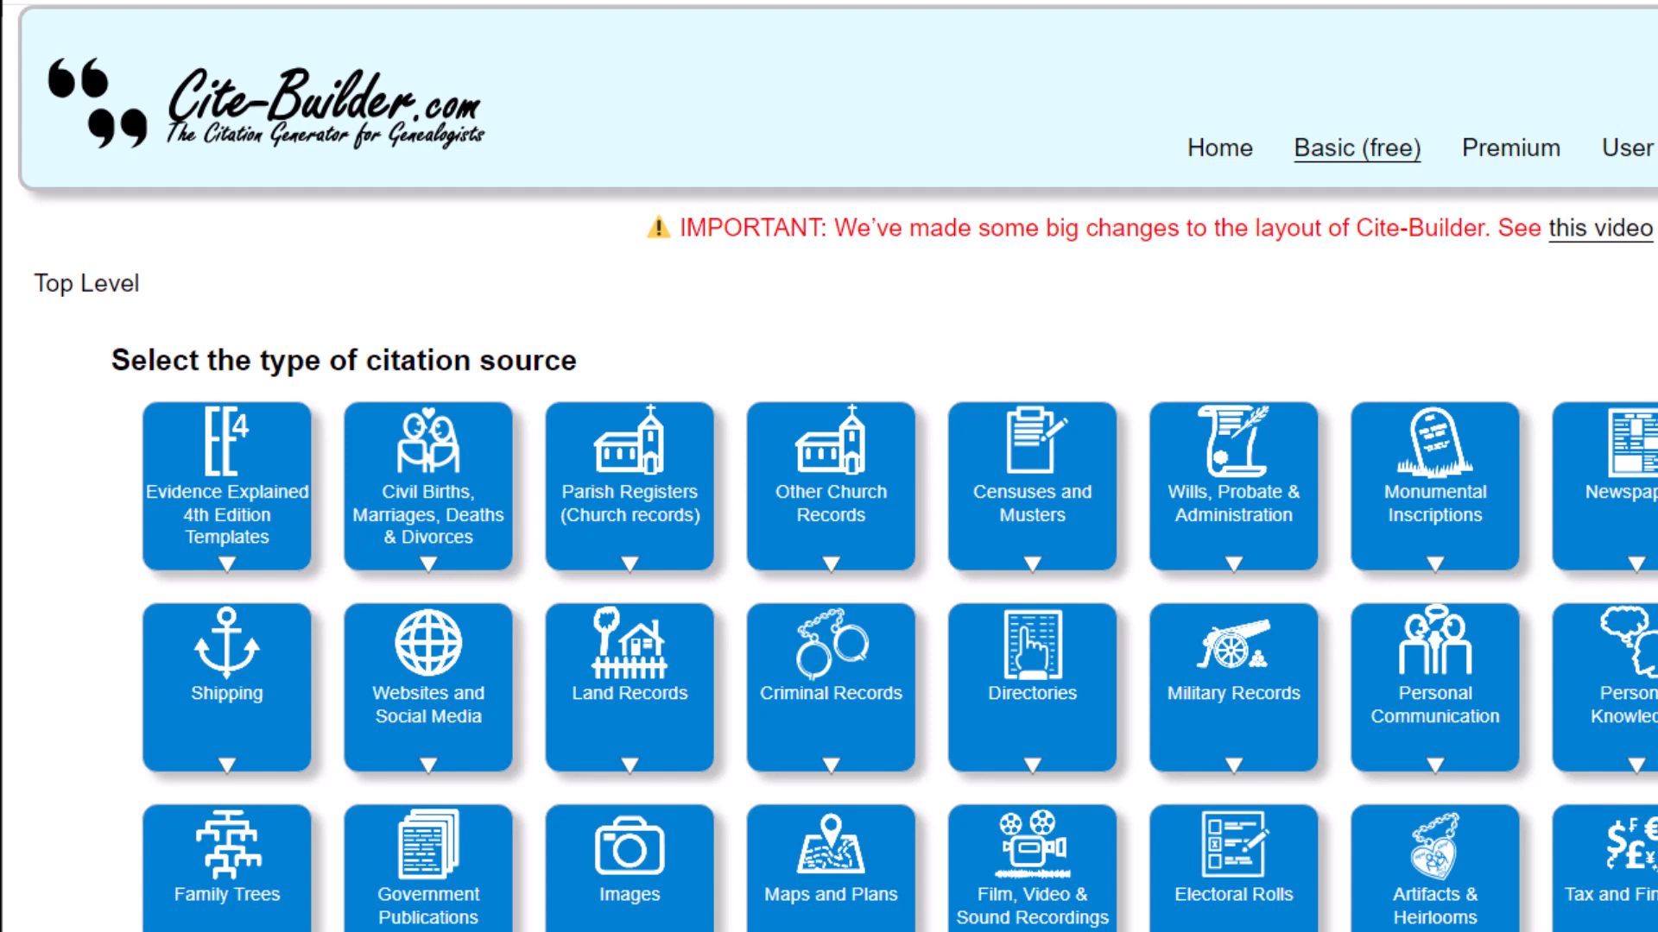
# - Open the "Baptism Parish Reg Image: Other Digitized Online" citation form within the parish register baptism sources
pyautogui.click(652, 479)
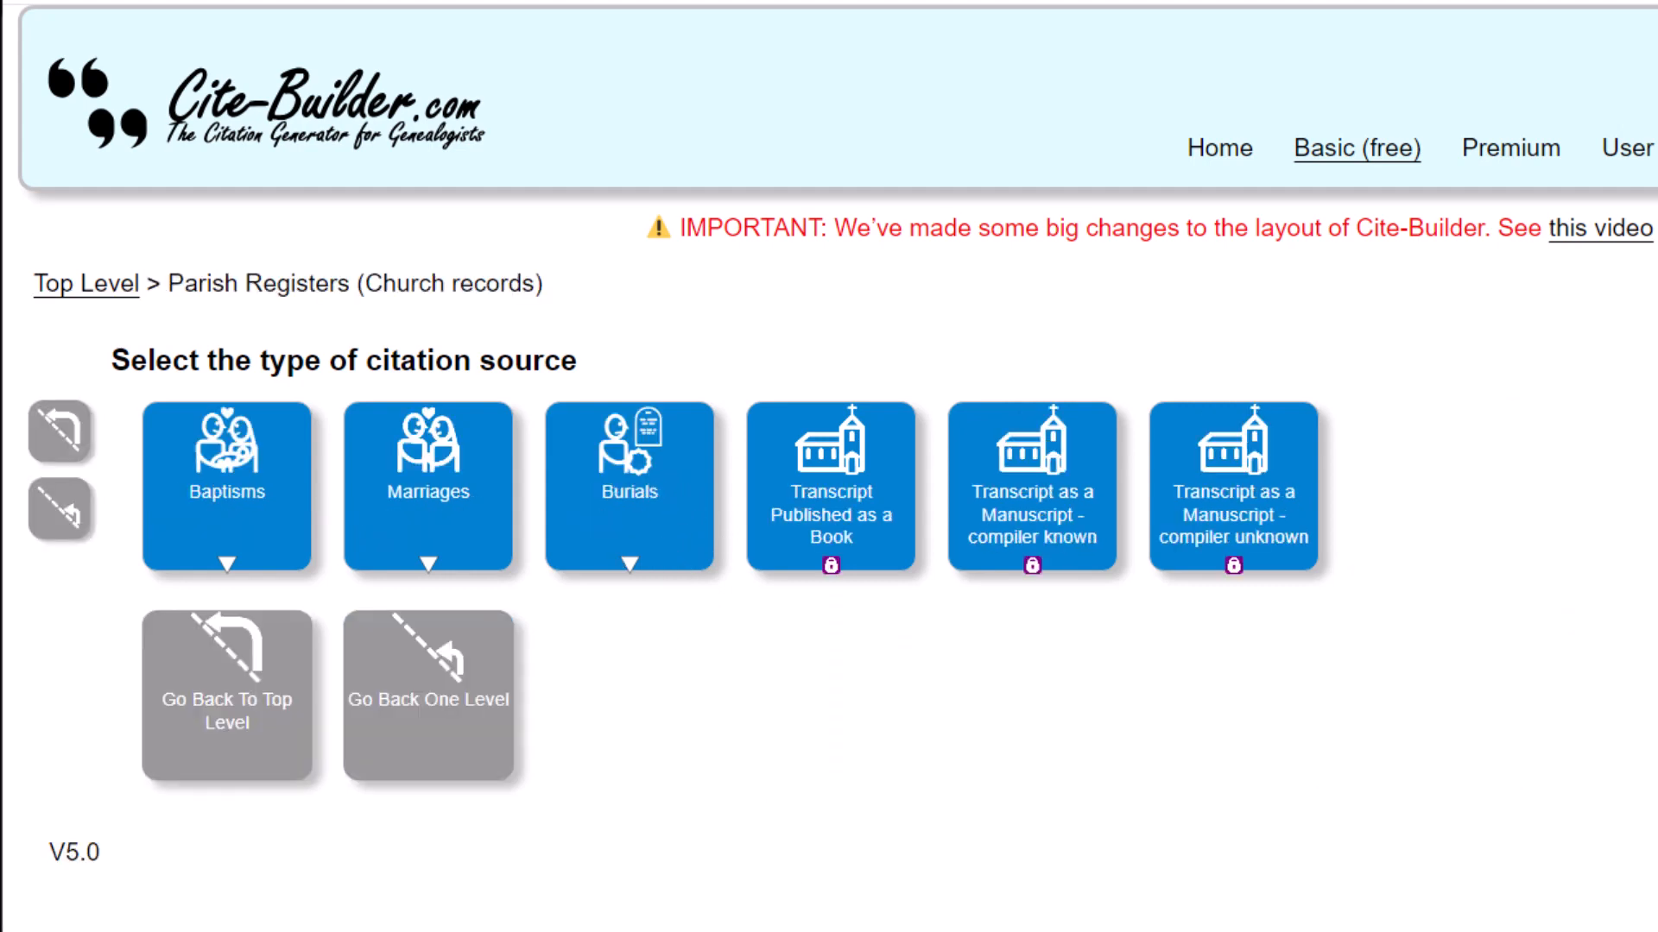
pyautogui.click(214, 507)
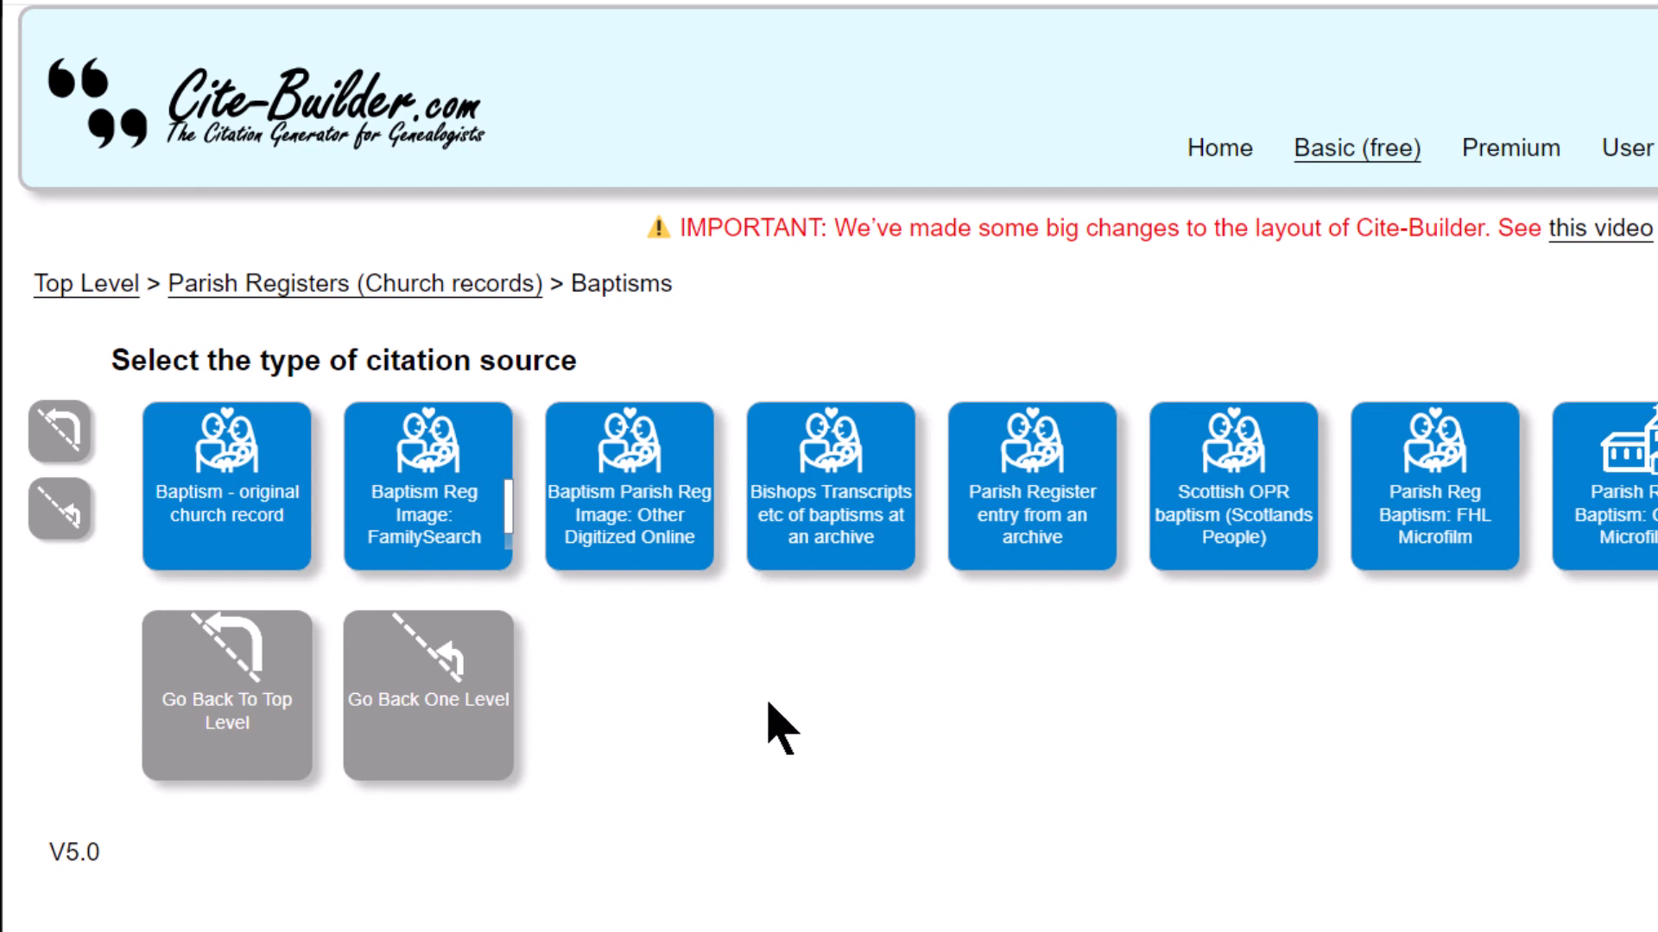
pyautogui.click(441, 667)
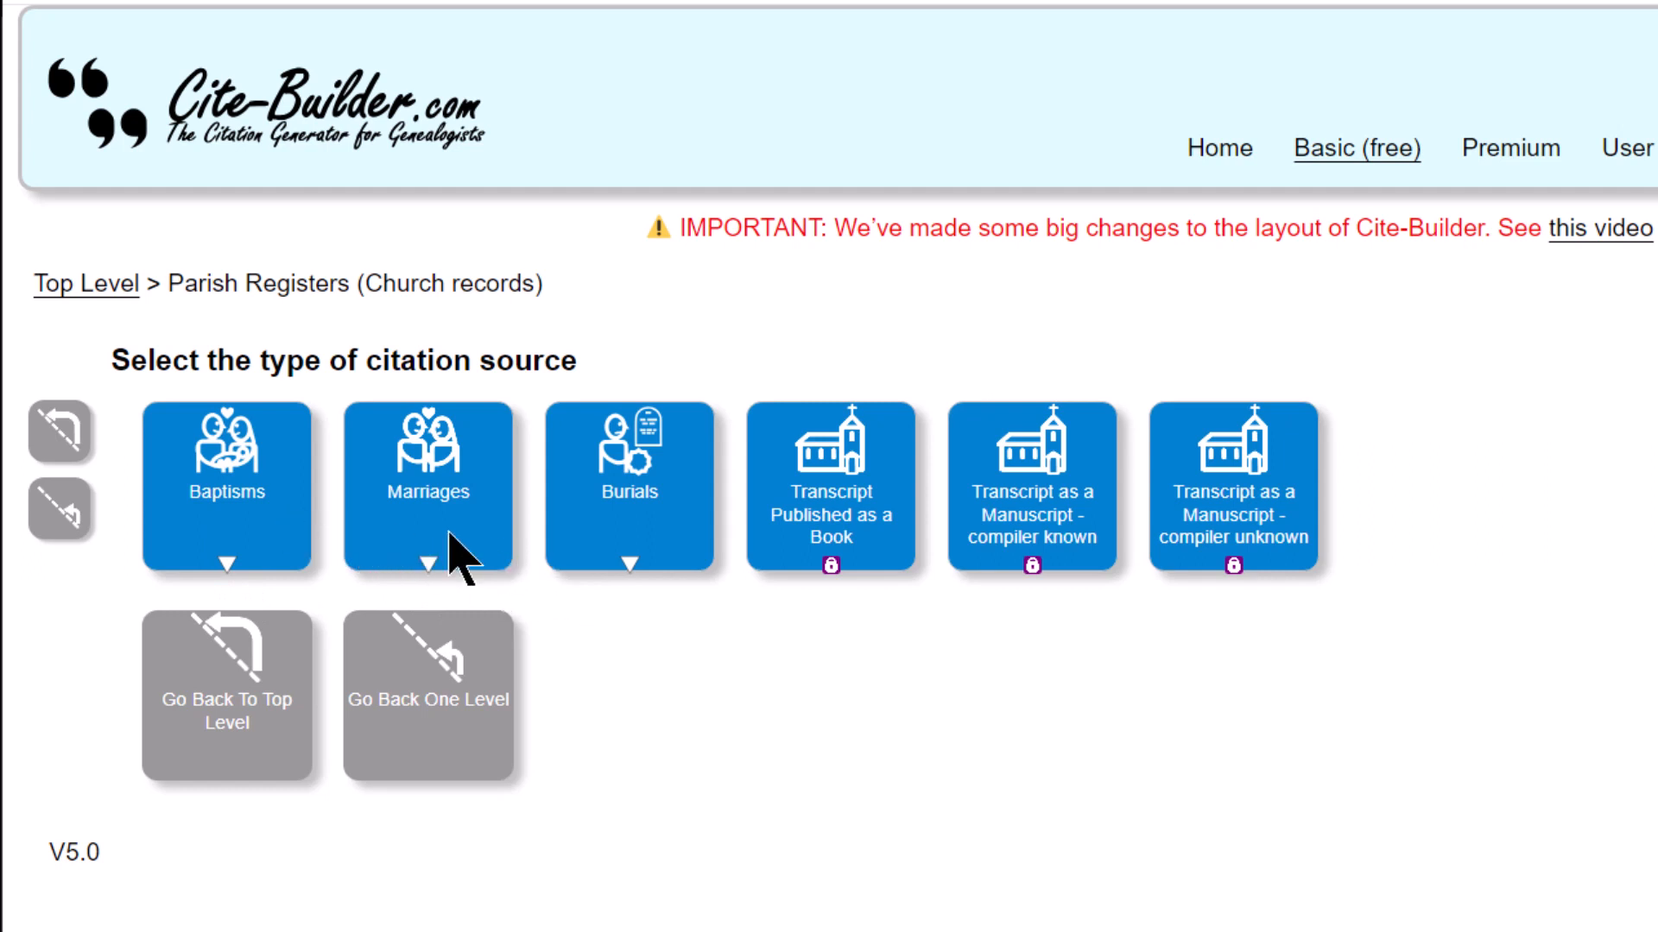
pyautogui.click(267, 528)
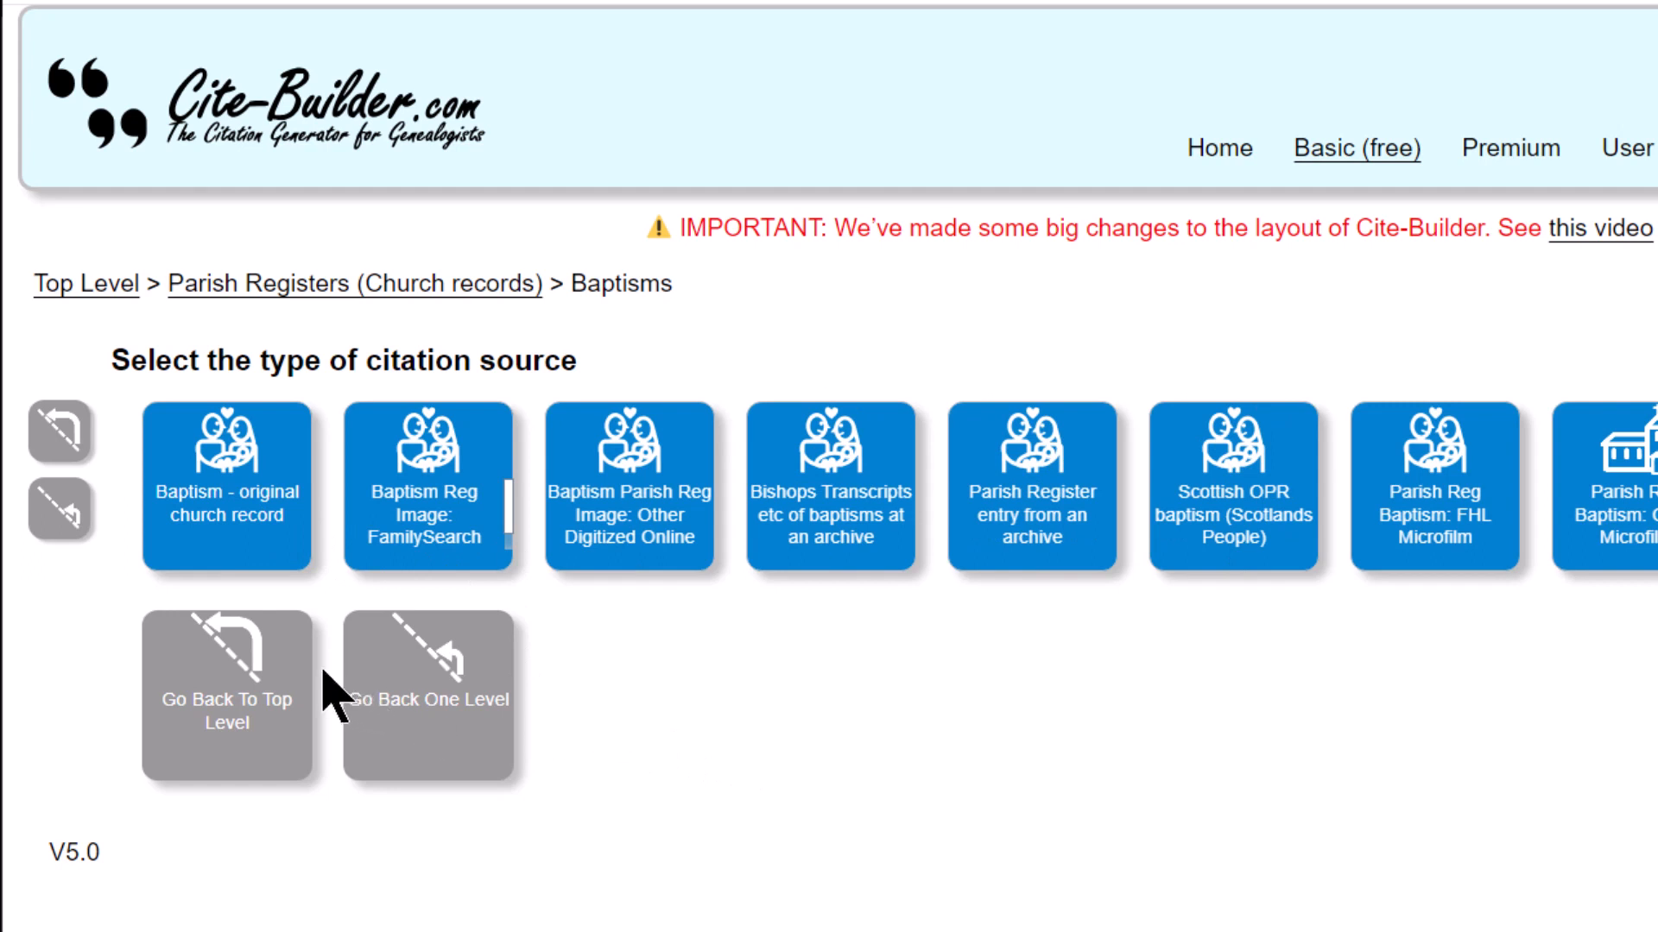
pyautogui.click(415, 690)
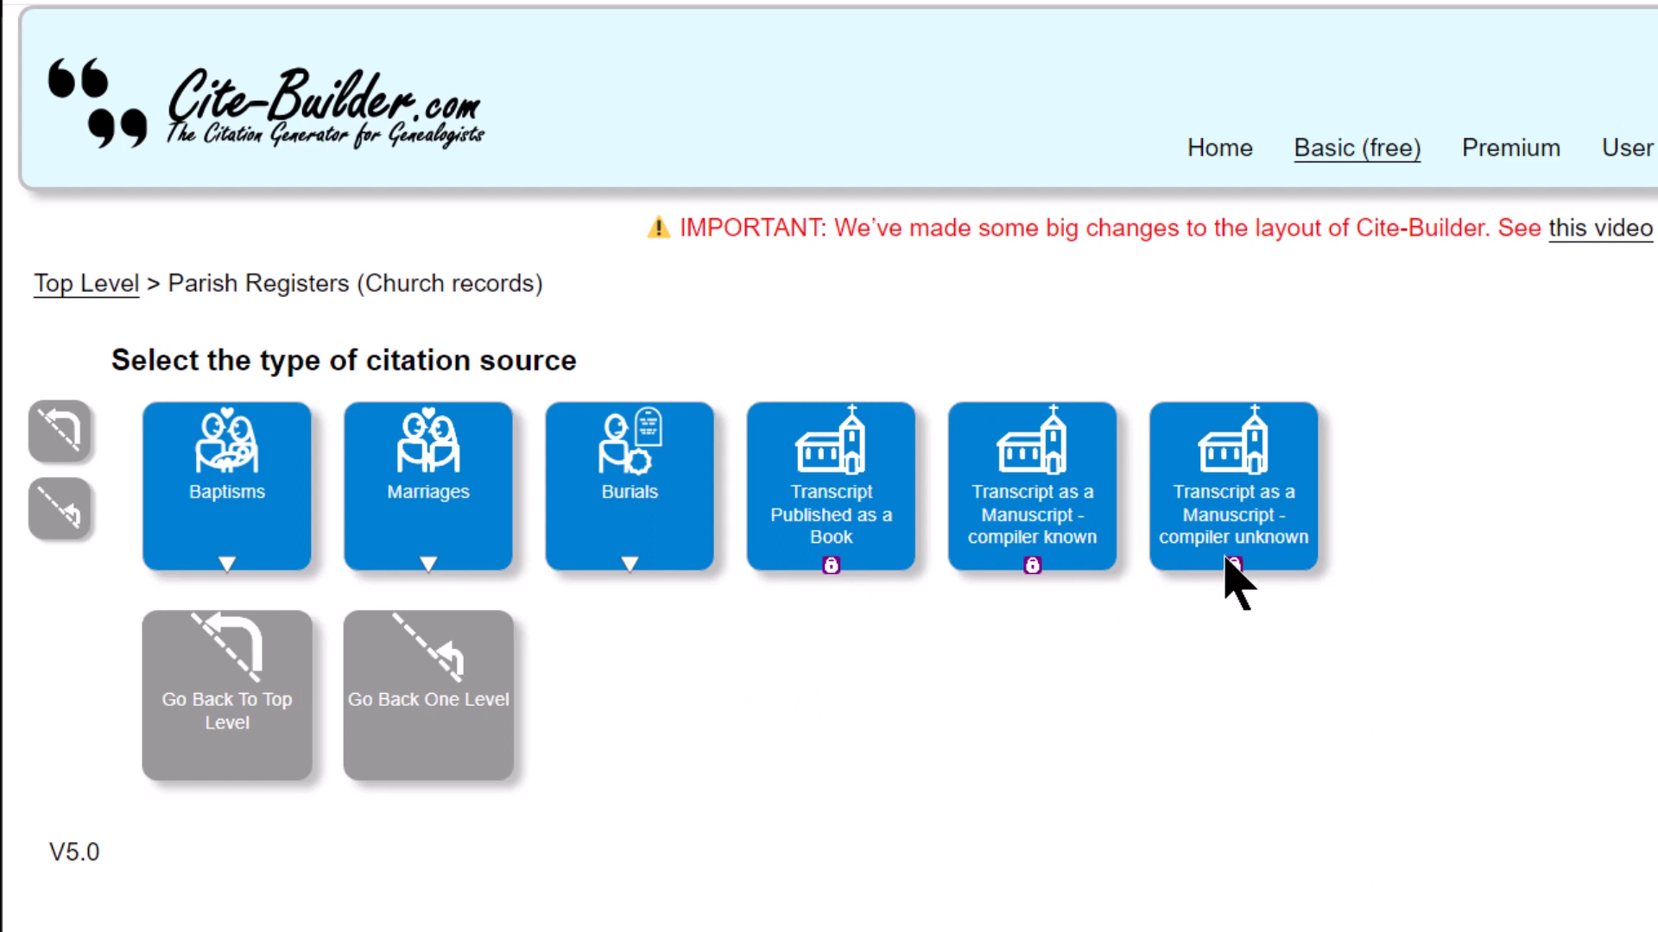
pyautogui.click(244, 522)
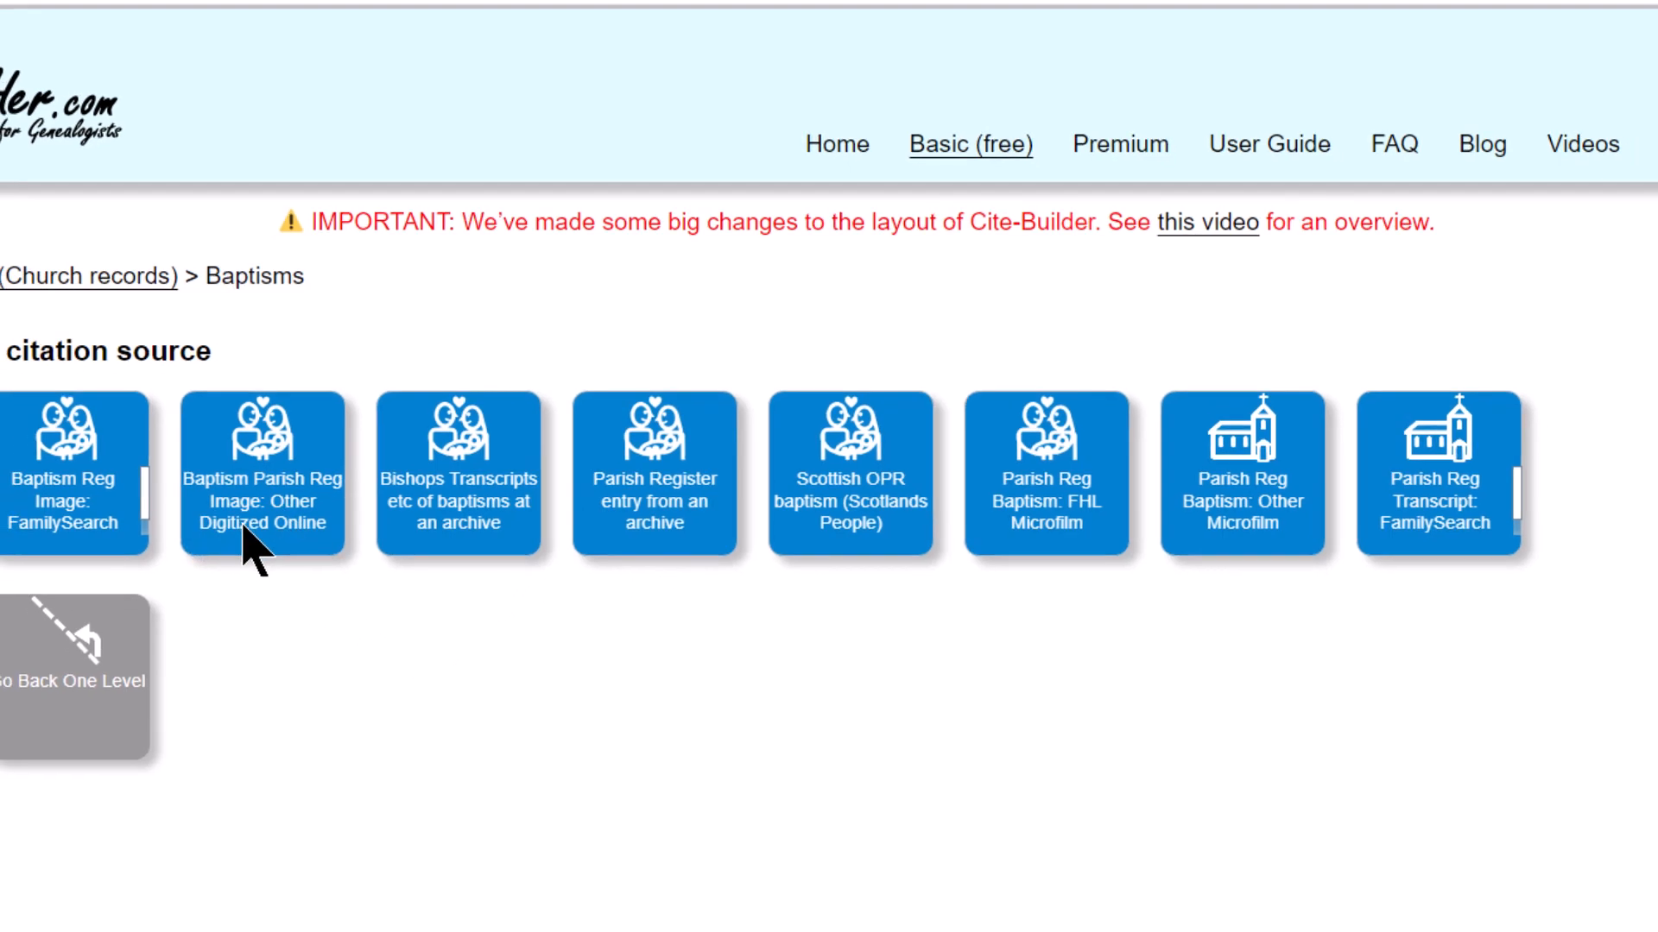
pyautogui.click(409, 393)
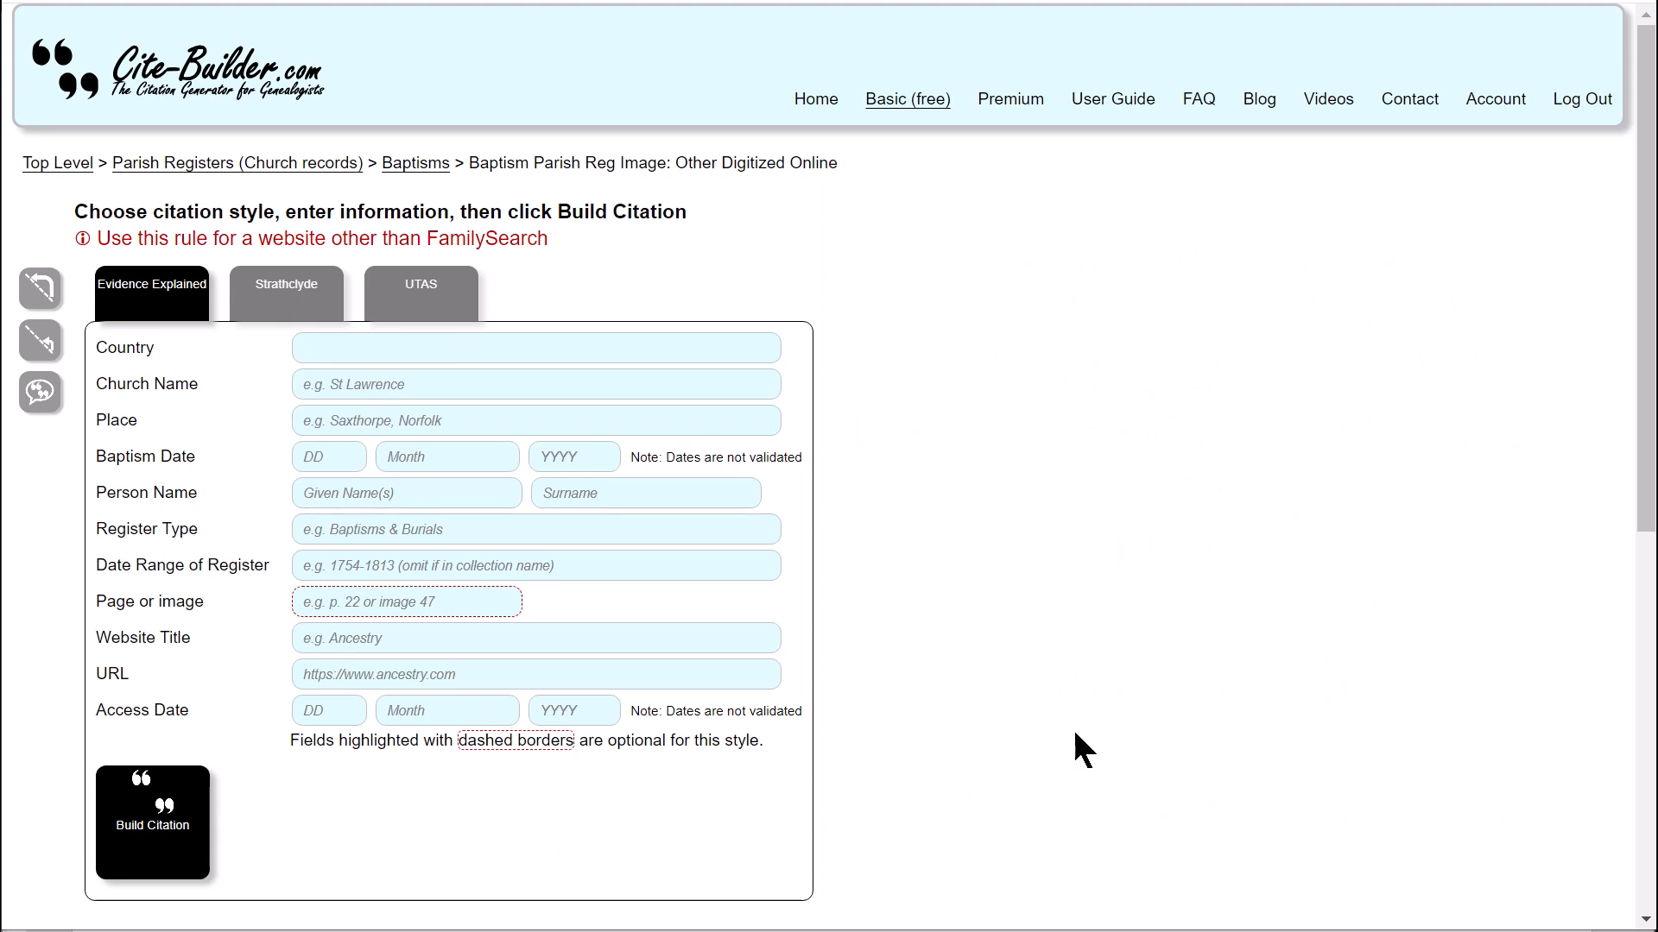
# - Compare the form fields required by the Evidence Explained, Strathclyde and UTAS citation styles
pyautogui.click(273, 302)
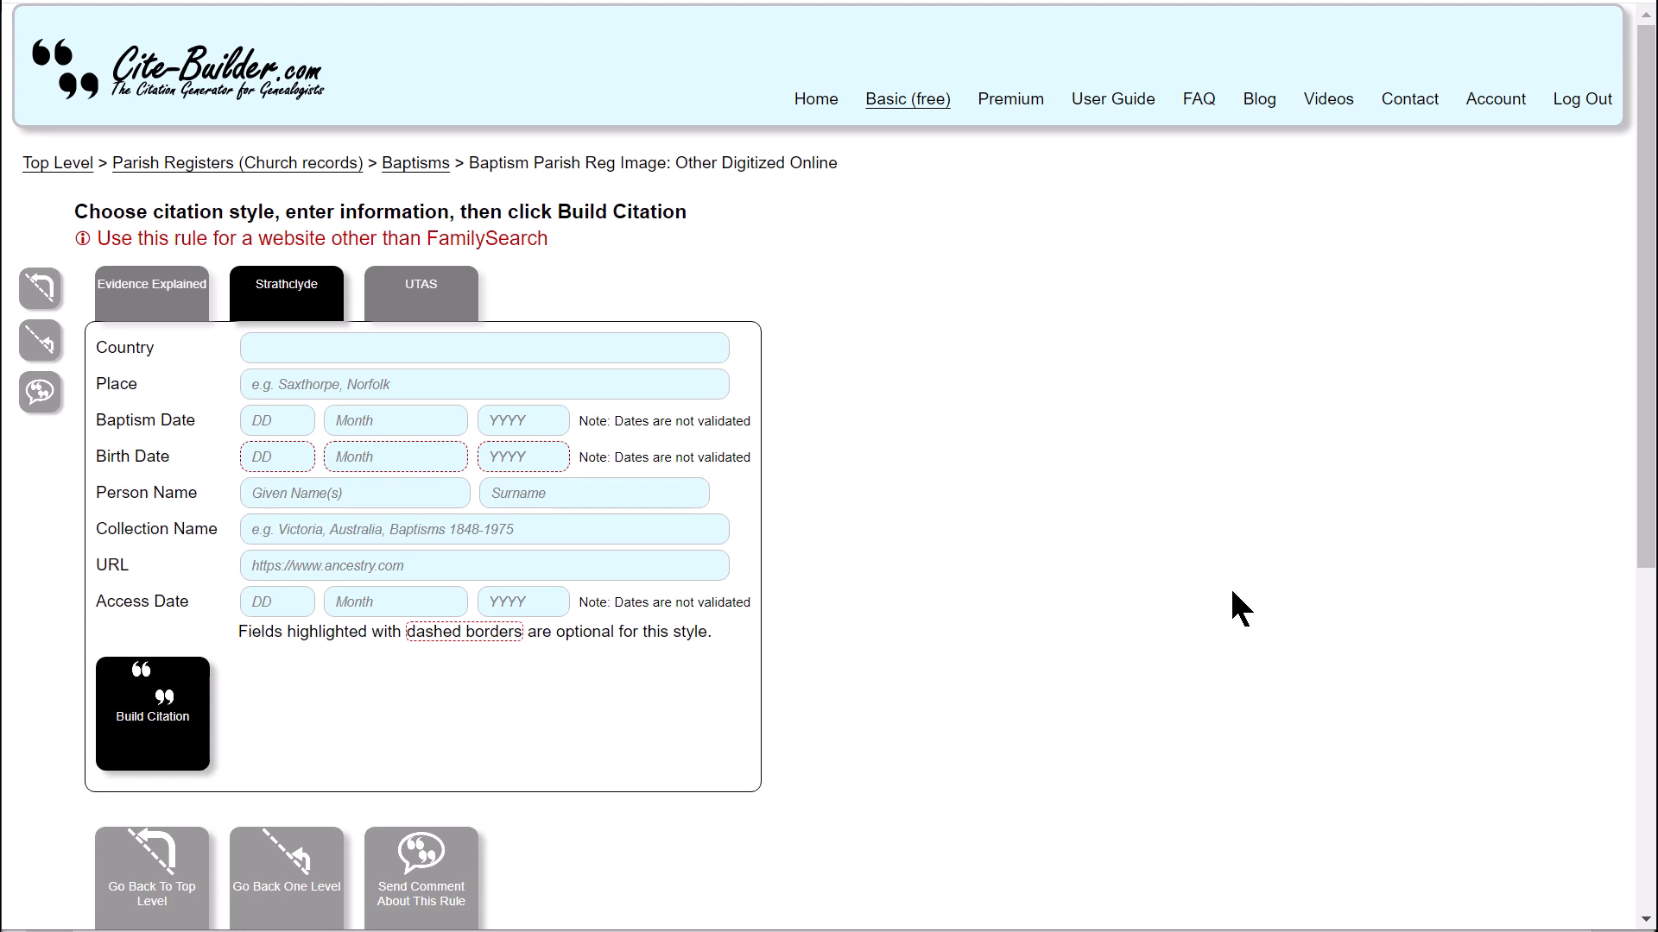
pyautogui.click(439, 307)
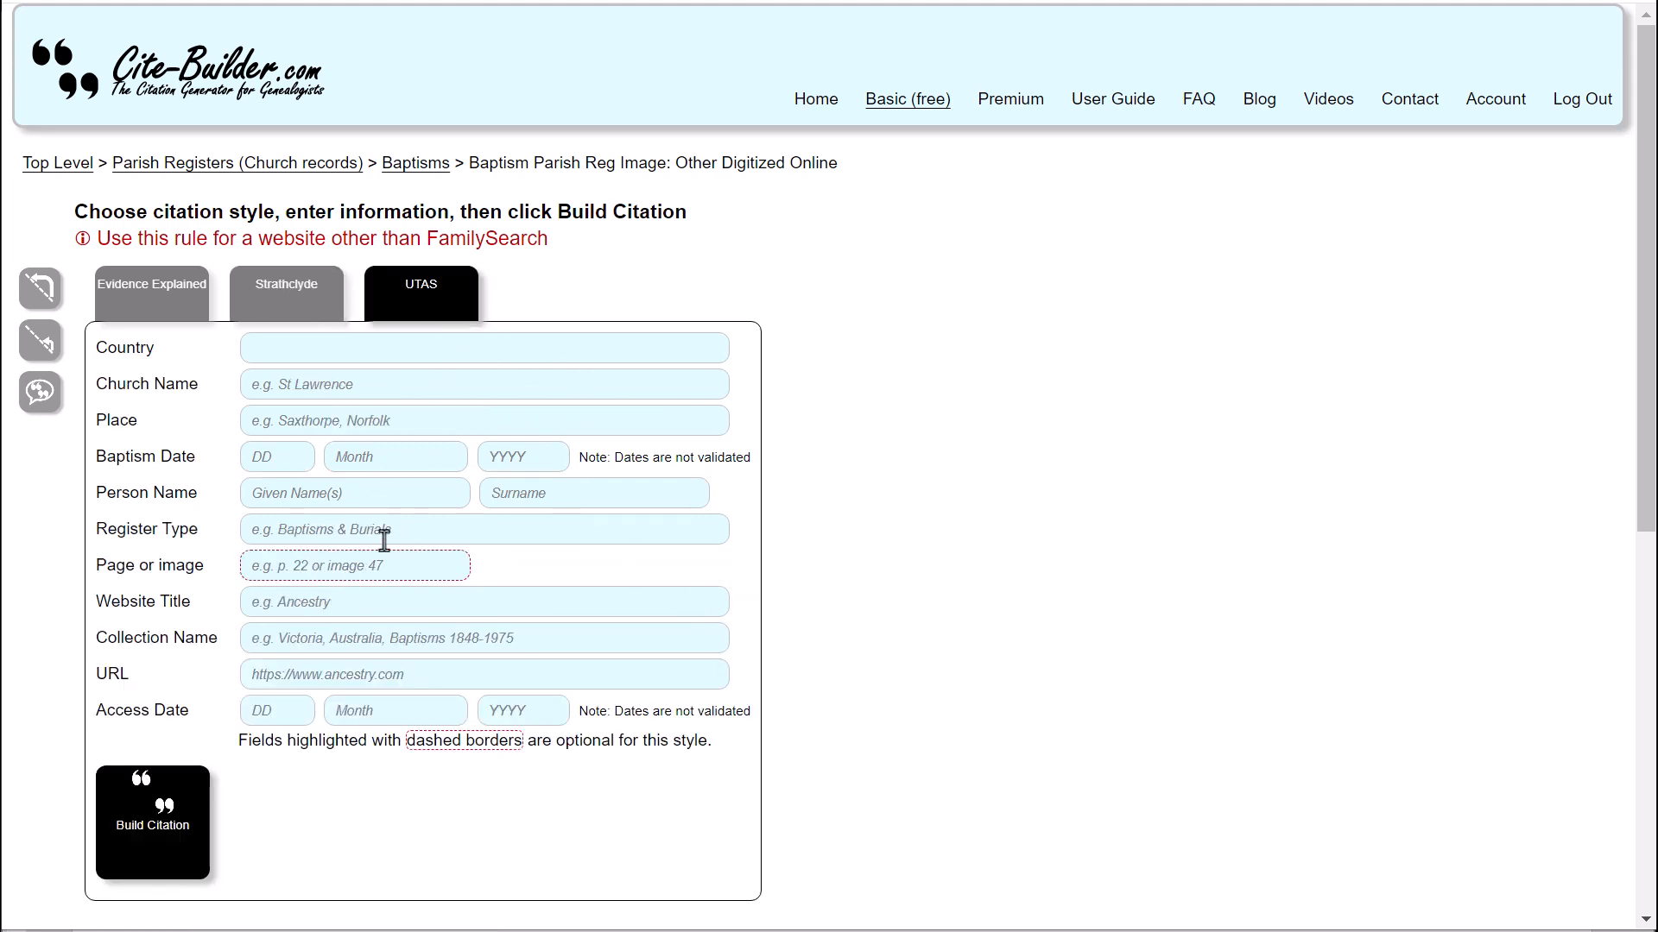
pyautogui.click(169, 285)
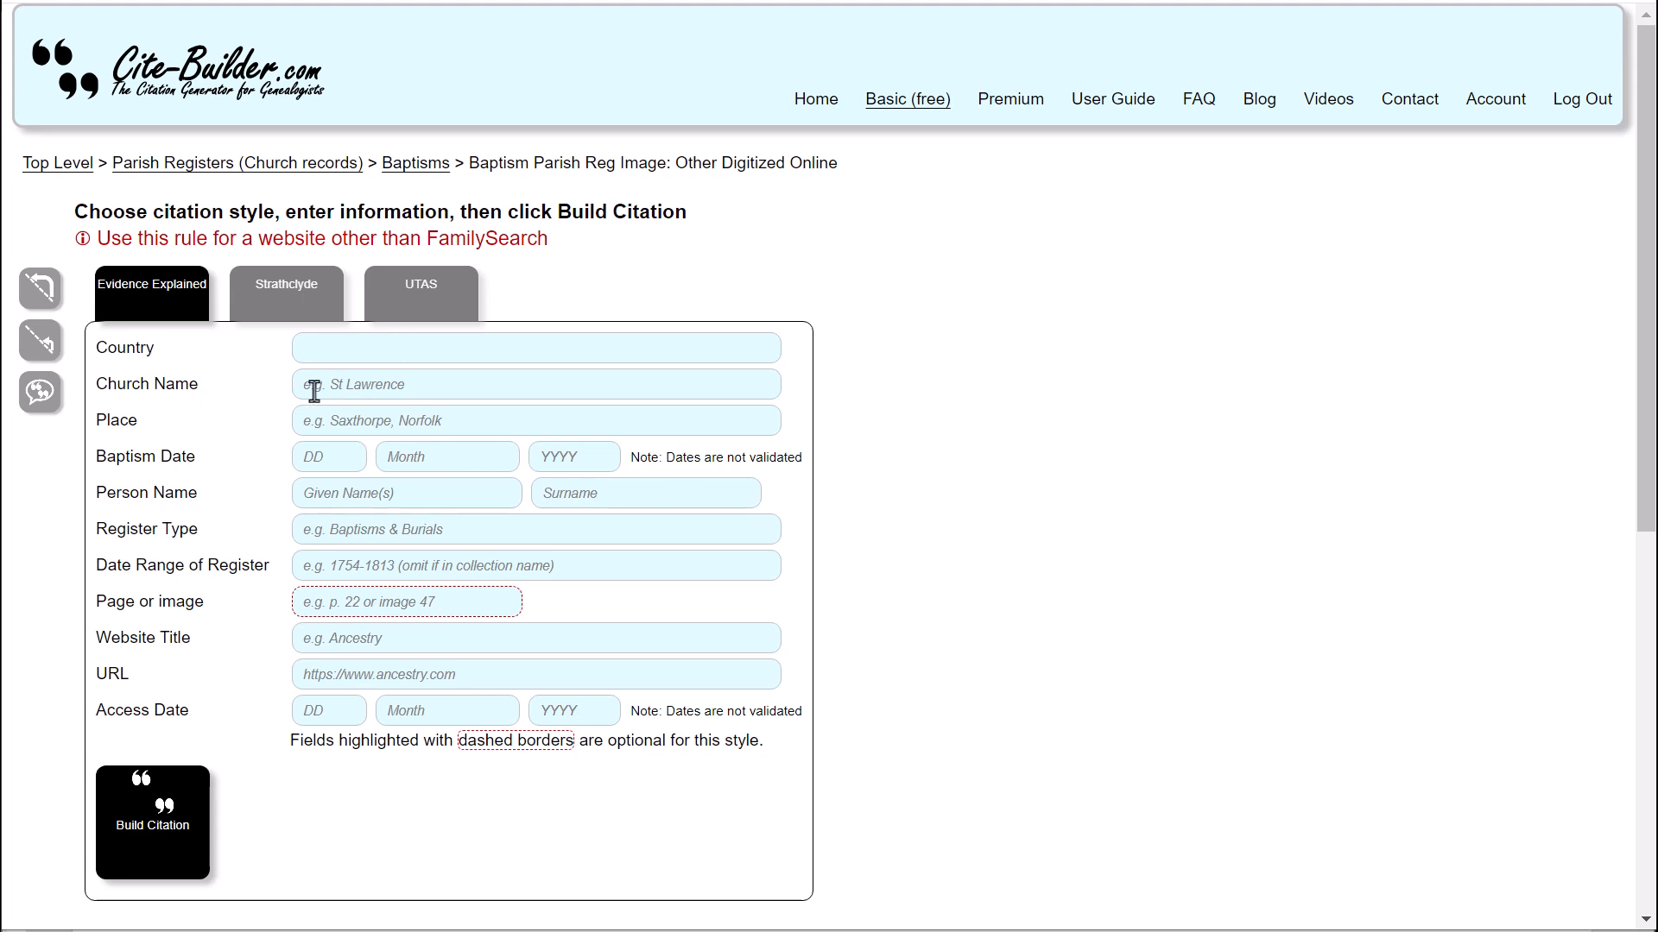
pyautogui.click(271, 290)
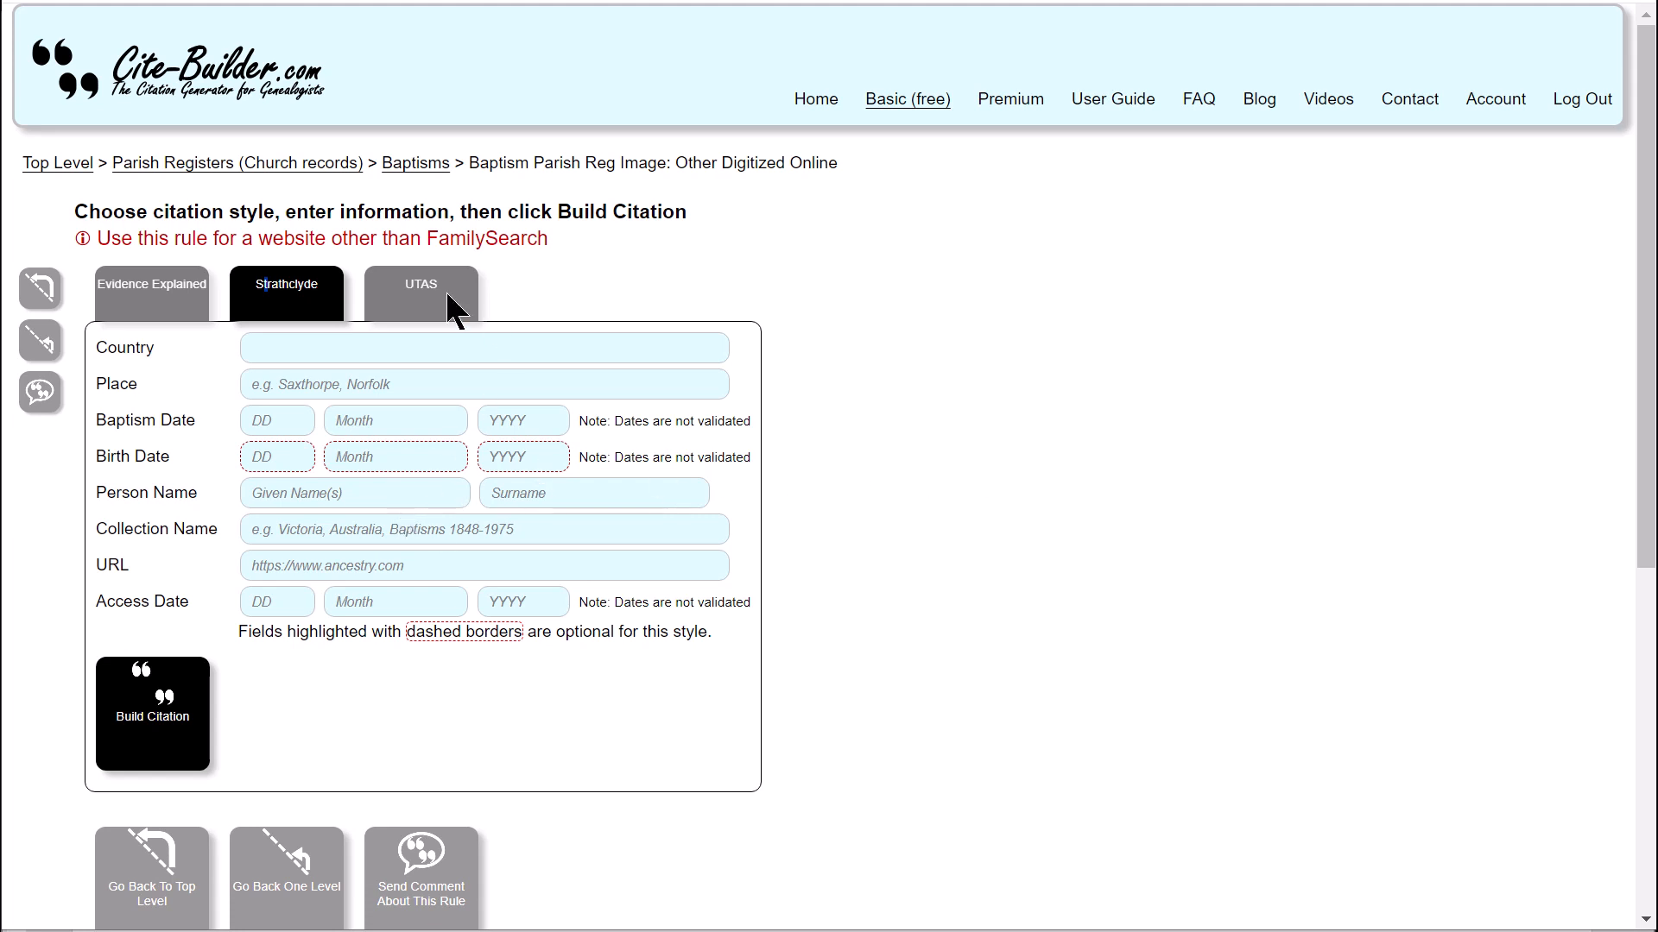
pyautogui.click(171, 303)
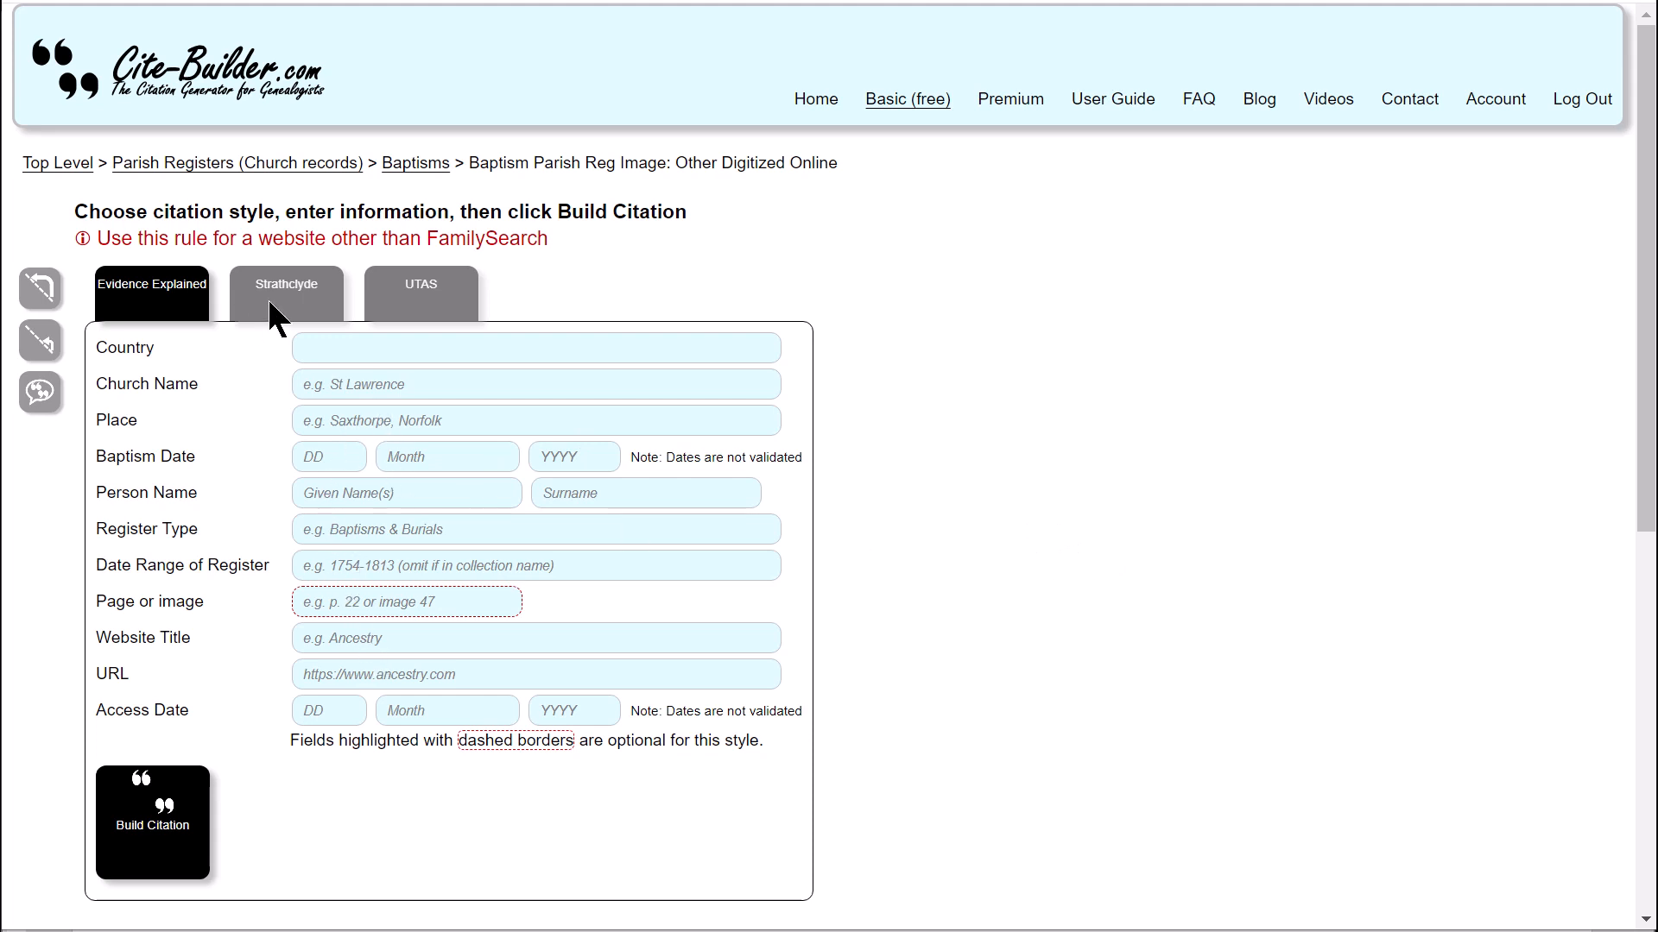
pyautogui.click(340, 309)
pyautogui.click(417, 307)
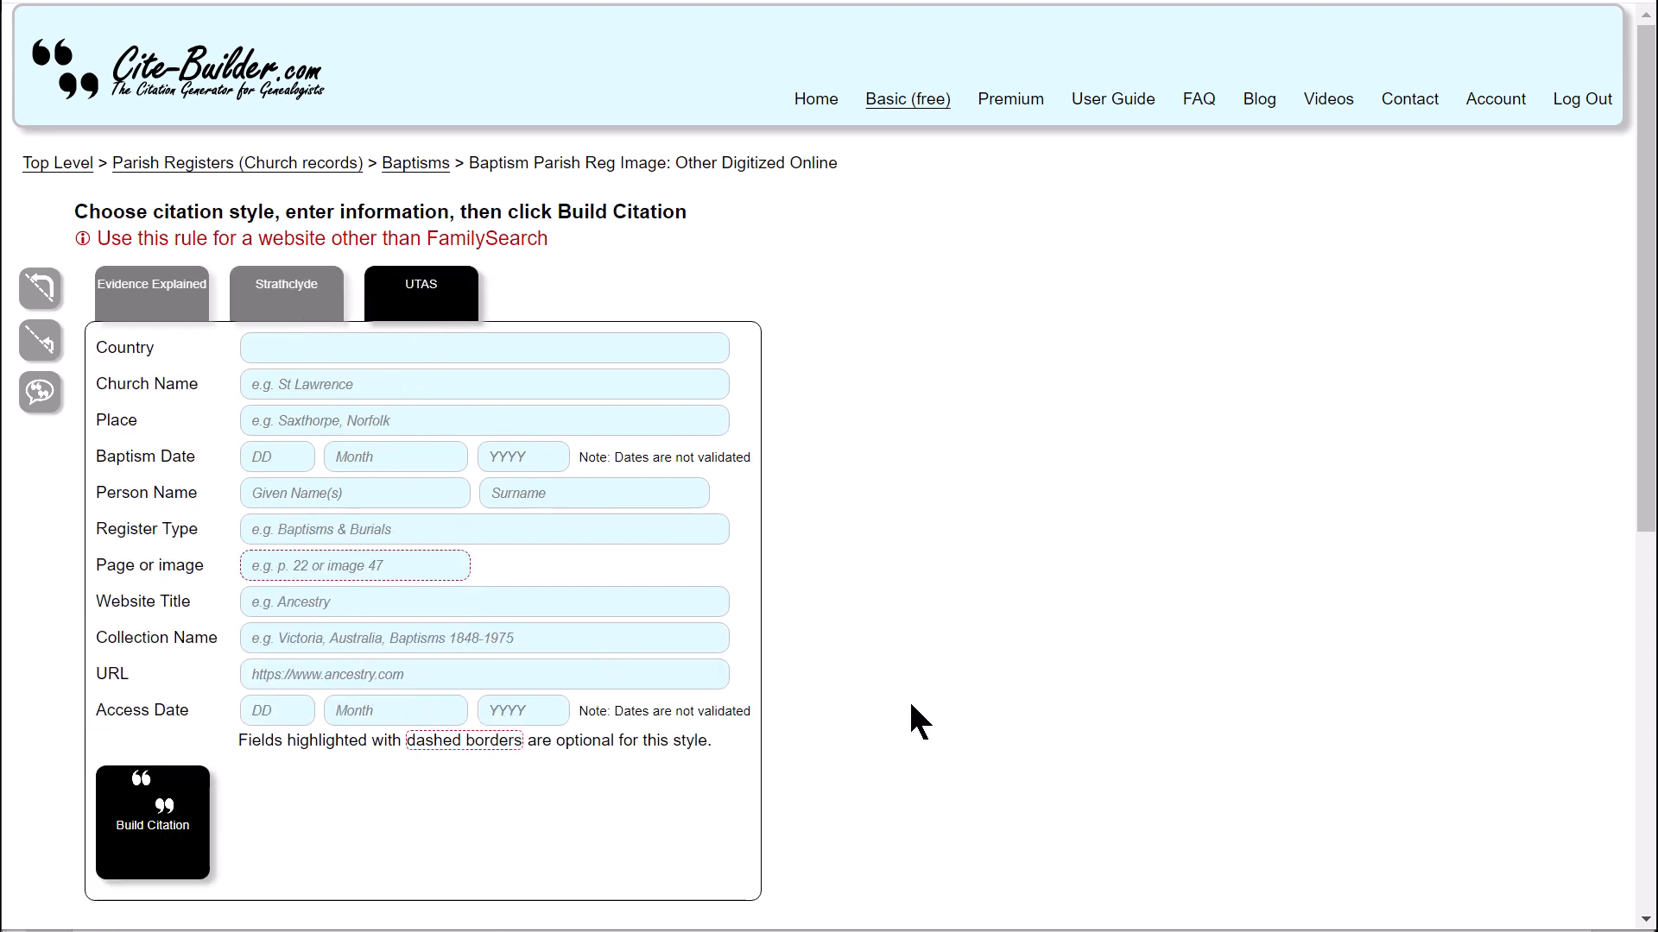
# - Choose the Evidence Explained style and enter country England, church St Luke's and place "Abbots Langley, Hertfordshire"
pyautogui.click(164, 293)
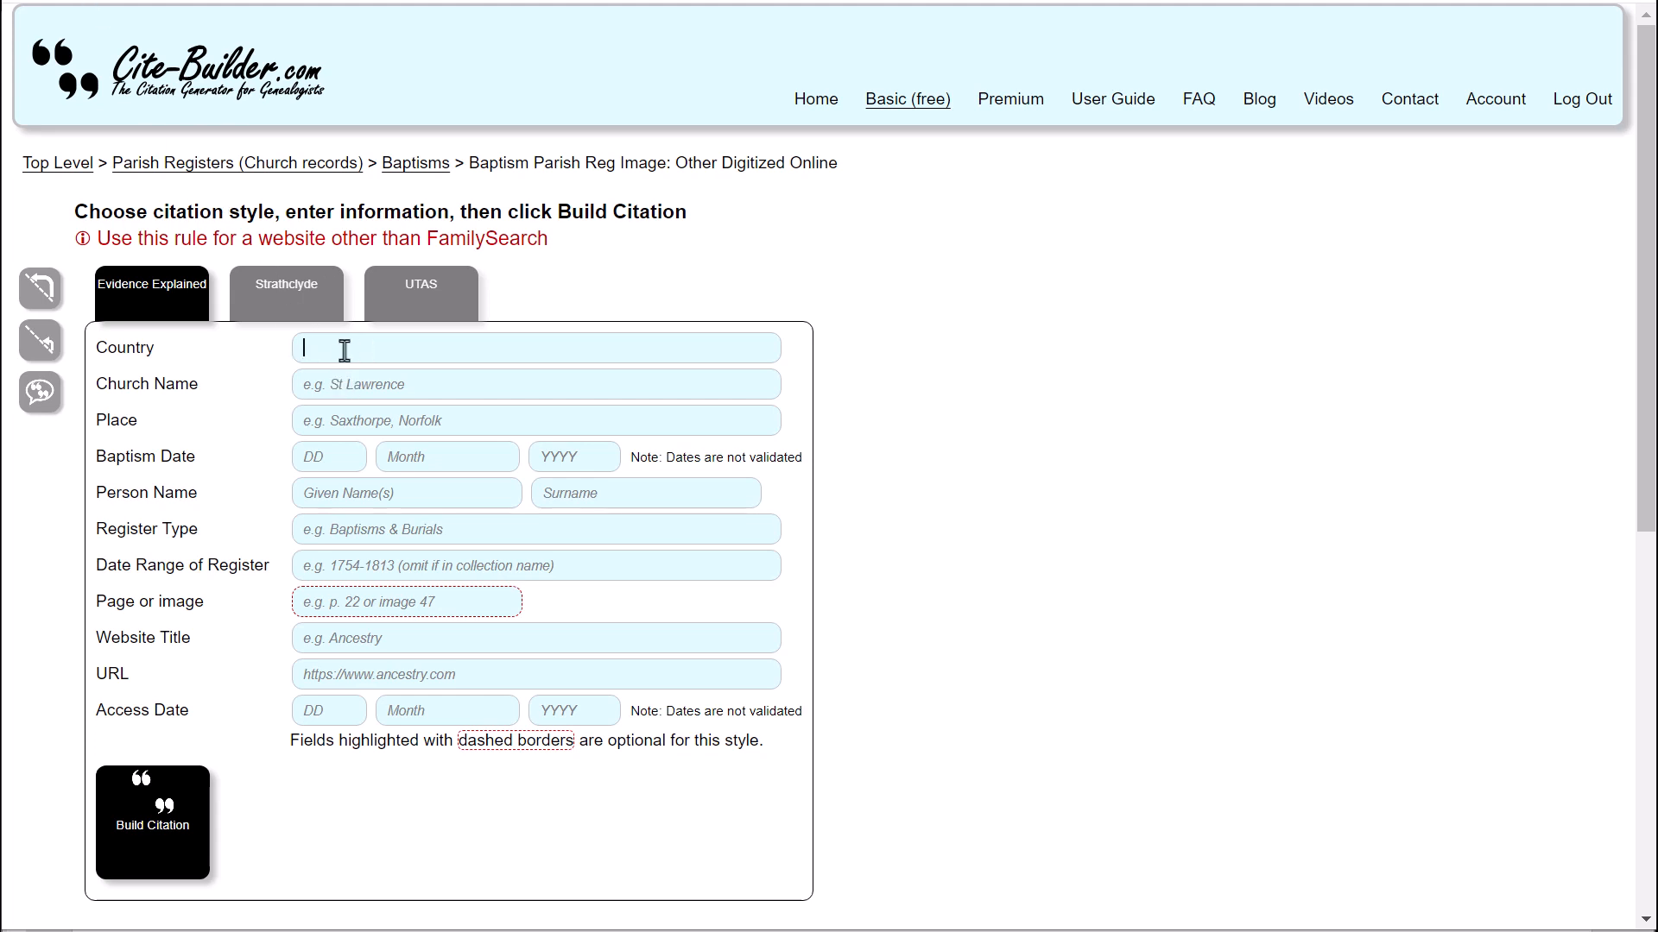
pyautogui.write('Engla')
pyautogui.write('nd')
pyautogui.write("St Luke's")
pyautogui.write('Abbots Langley,')
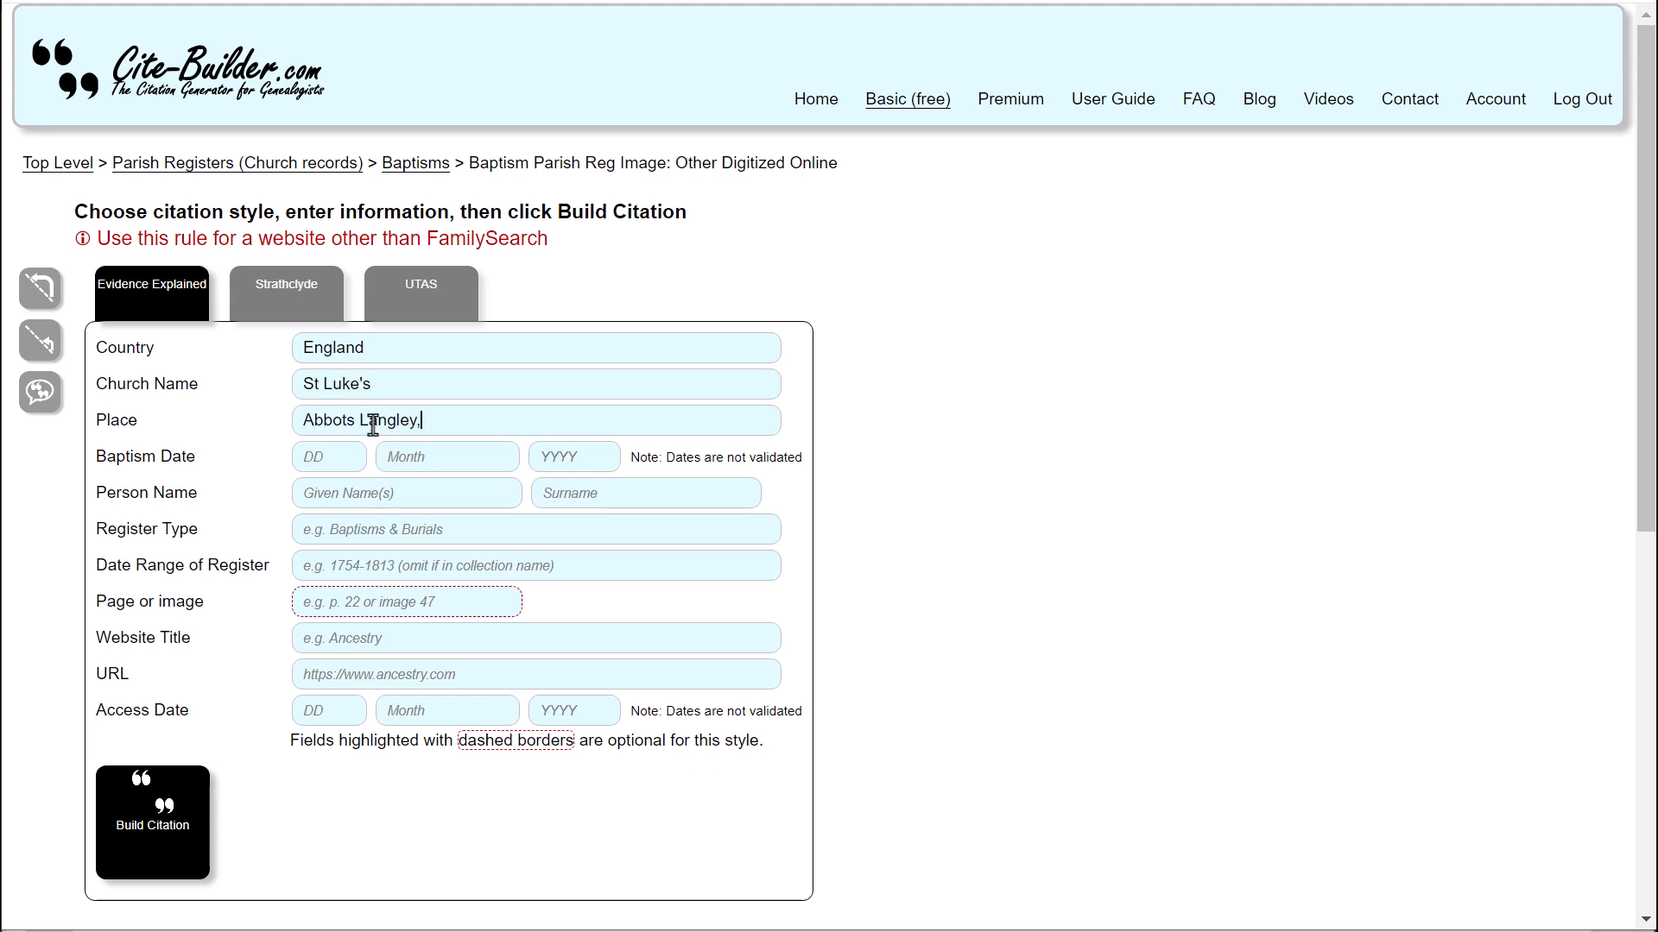
pyautogui.write(' Hertfordshire')
# - Set the baptism date to 20 March 1800 and enter the baptised person's given name and surname
pyautogui.click(337, 459)
pyautogui.write('20')
pyautogui.click(501, 457)
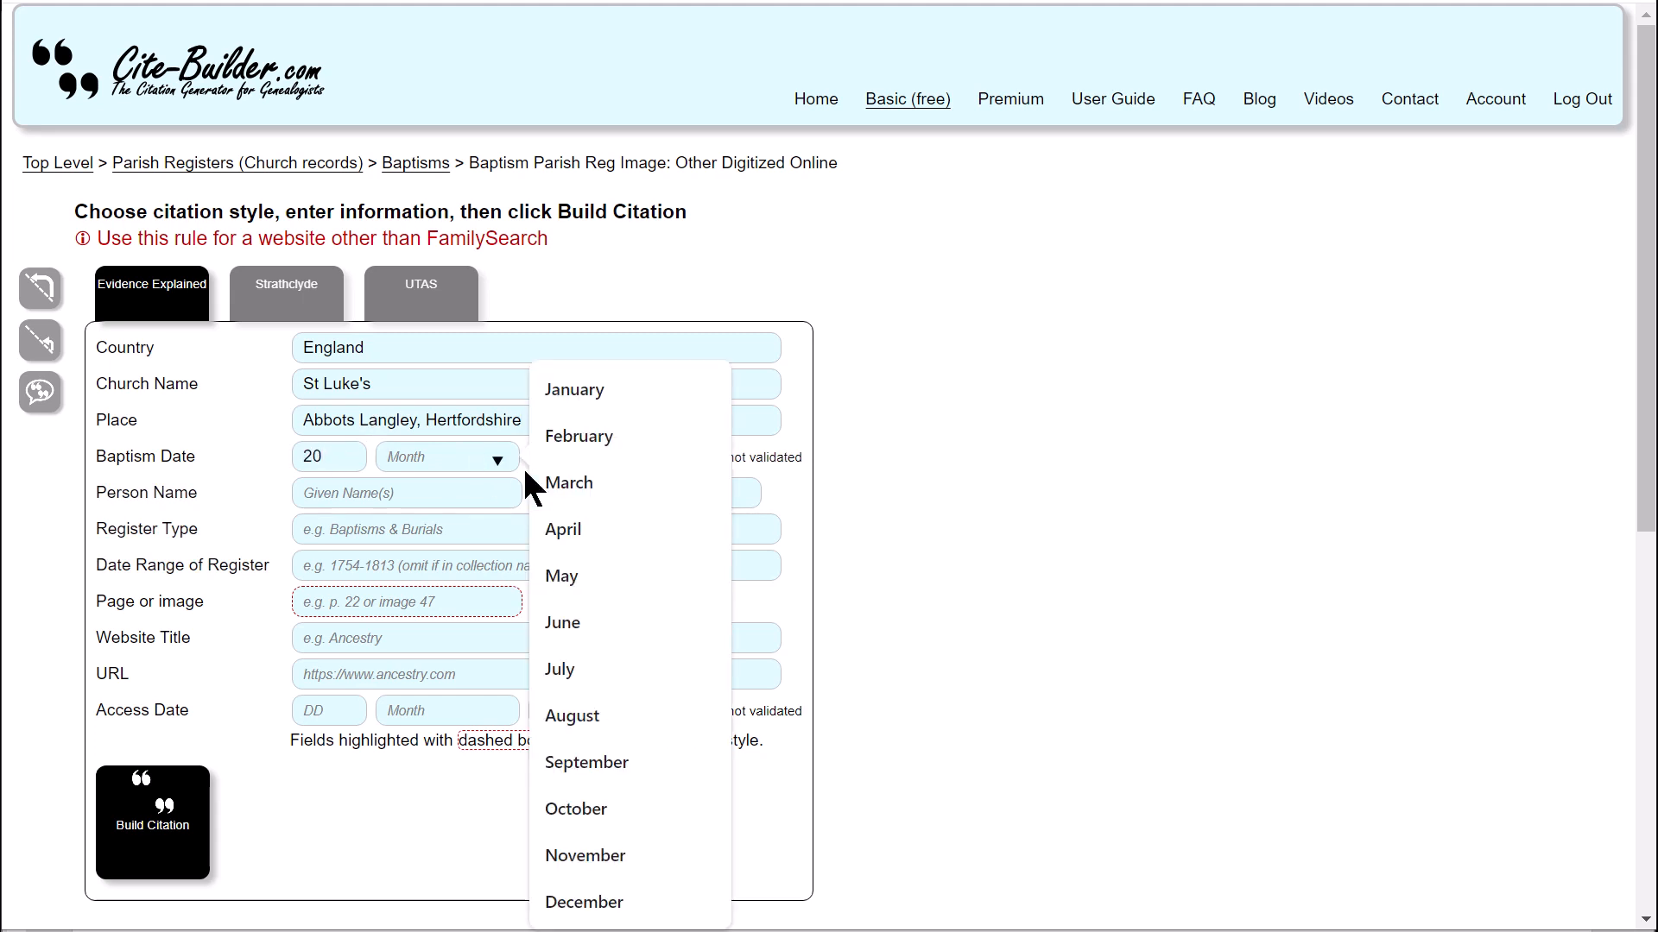
pyautogui.click(529, 481)
pyautogui.click(552, 462)
pyautogui.write('1800')
pyautogui.click(316, 492)
pyautogui.write('Fred')
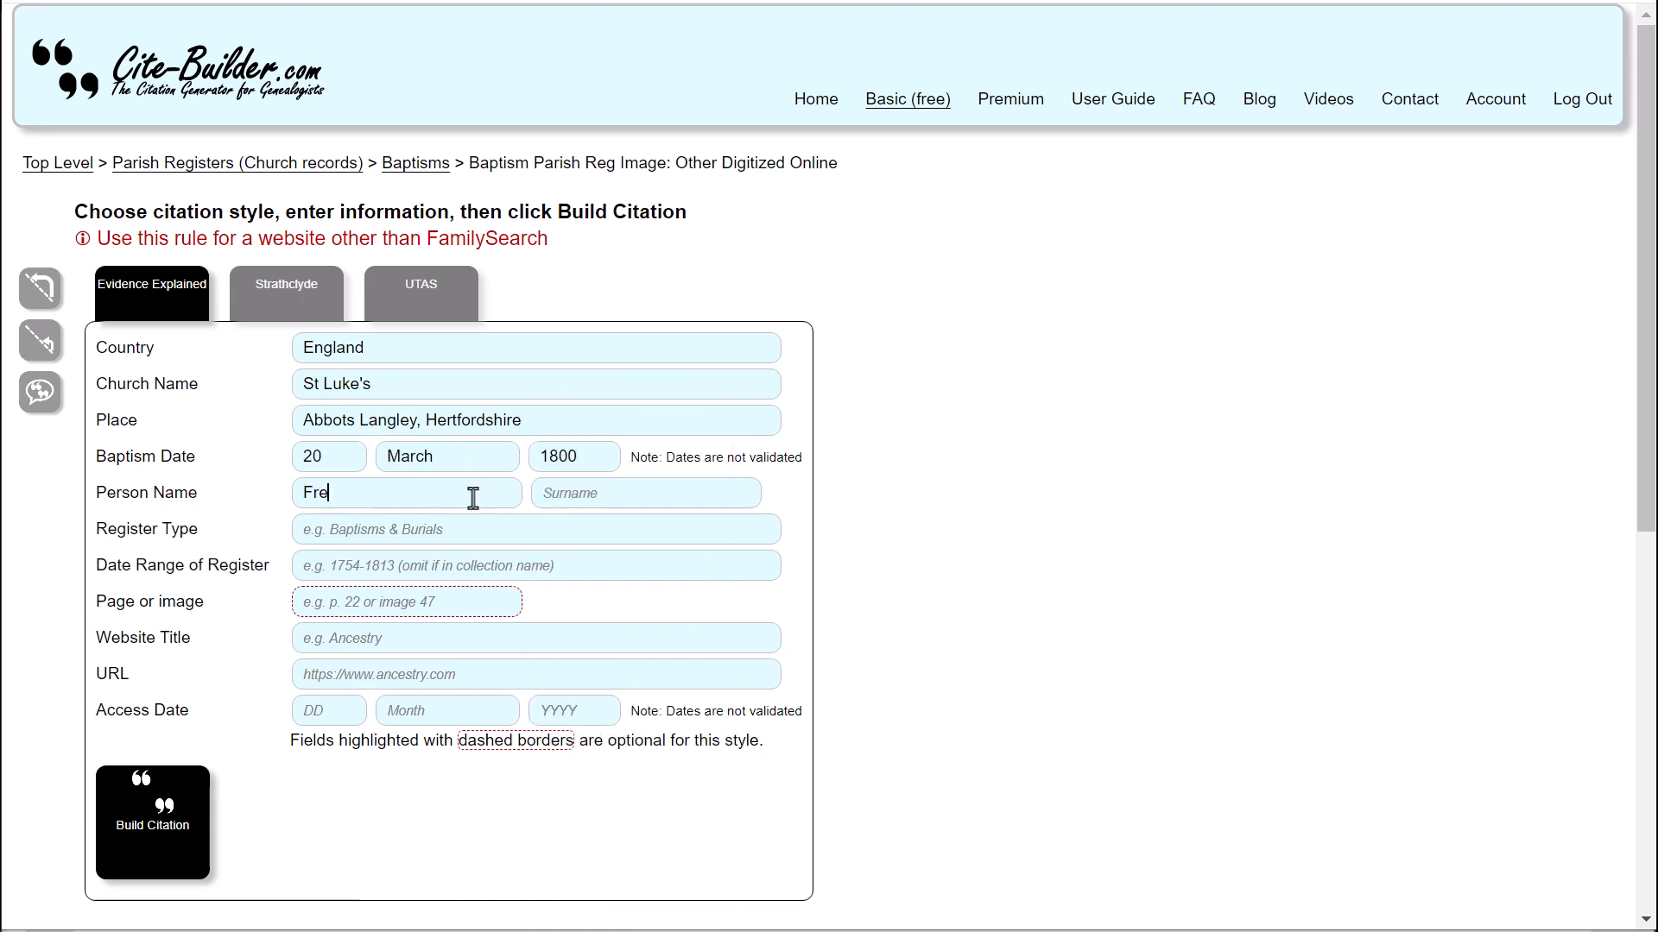
pyautogui.click(562, 494)
pyautogui.write('Smith')
# - Enter register type "Baptisms and Burials", register date range 1798-1805 and page "p. 23"
pyautogui.click(510, 531)
pyautogui.write('B')
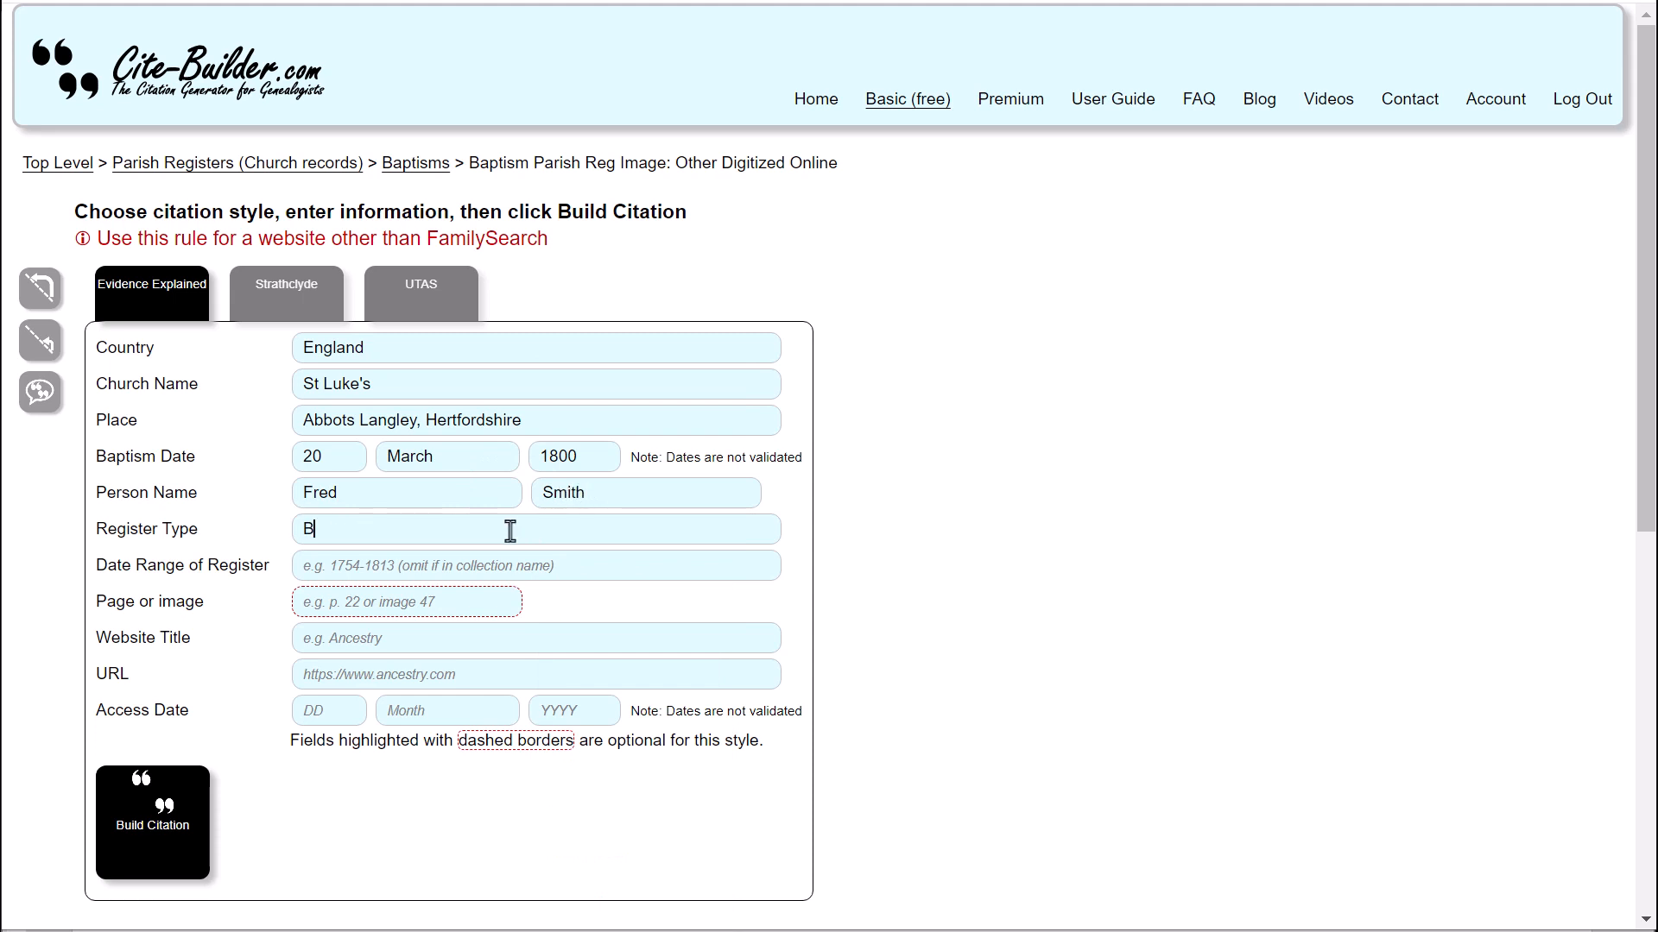
pyautogui.write('aptisms and Burials')
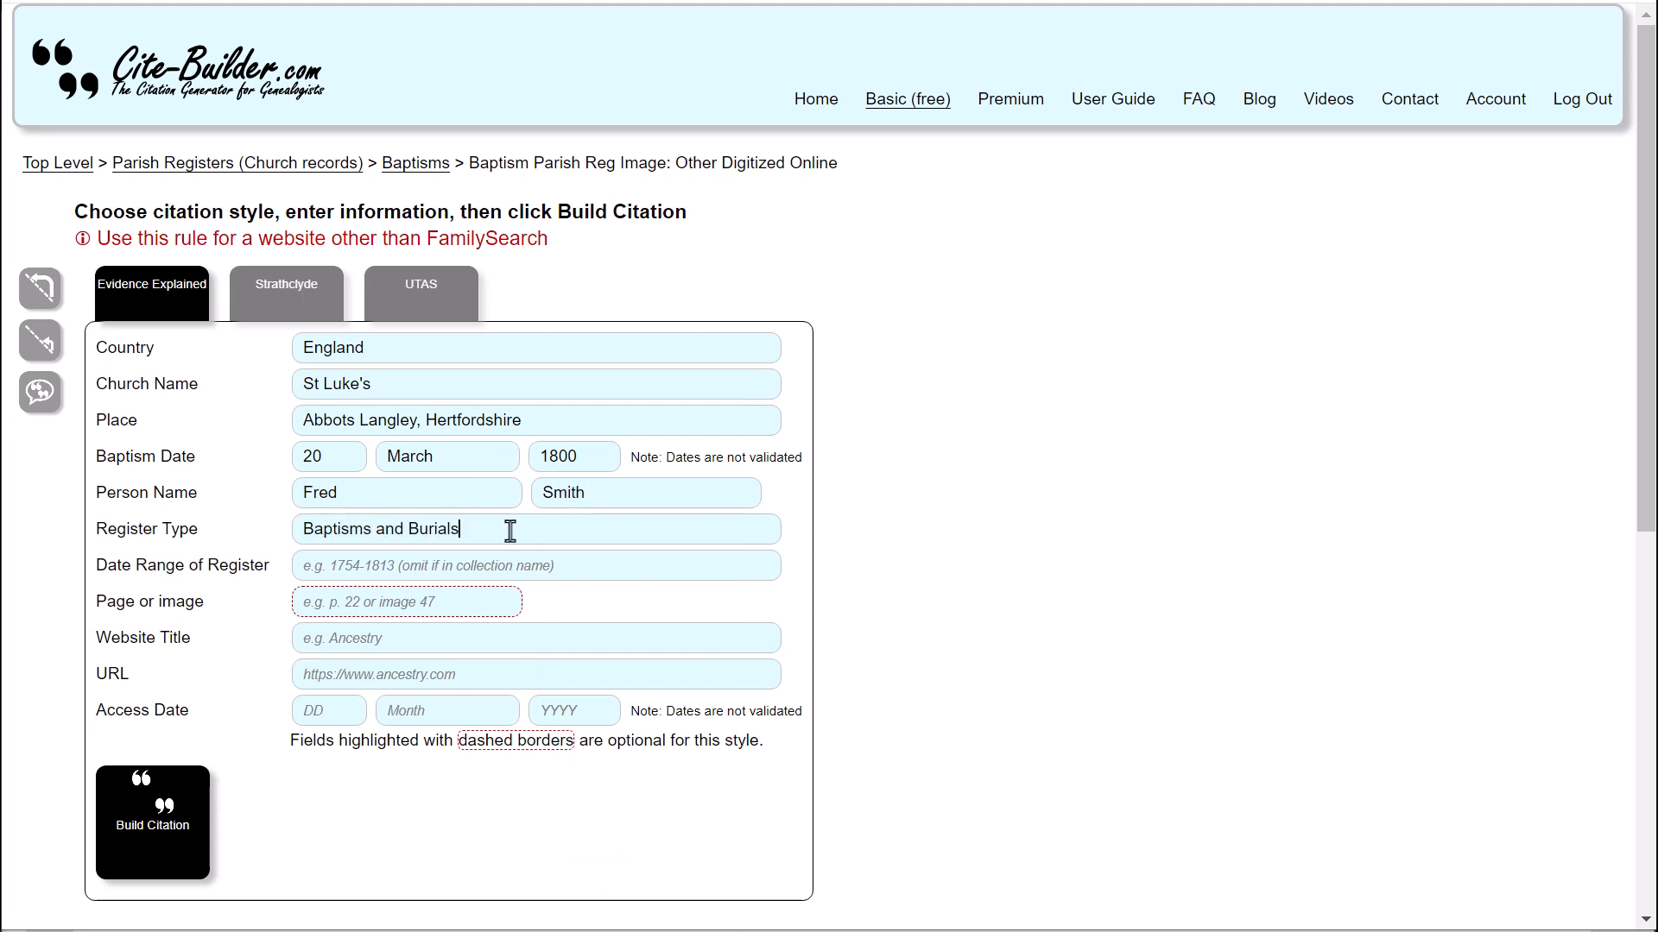
pyautogui.write('1798')
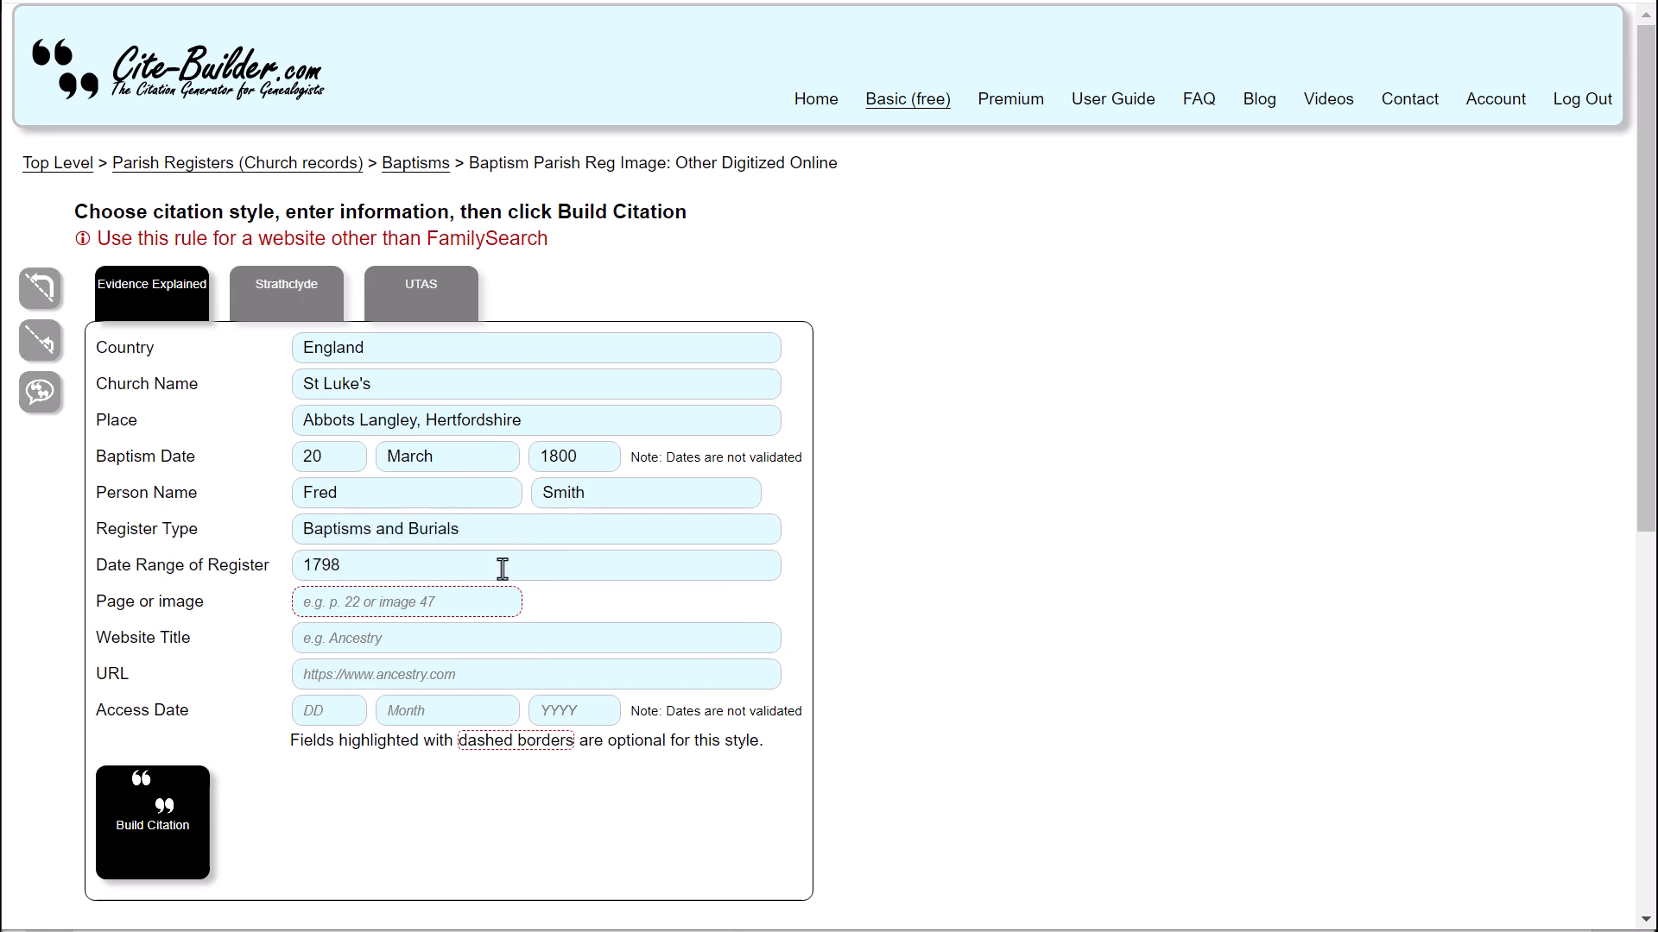
pyautogui.write('-1805')
pyautogui.click(400, 609)
pyautogui.write('p. 23')
pyautogui.click(359, 644)
pyautogui.write('Ancestry')
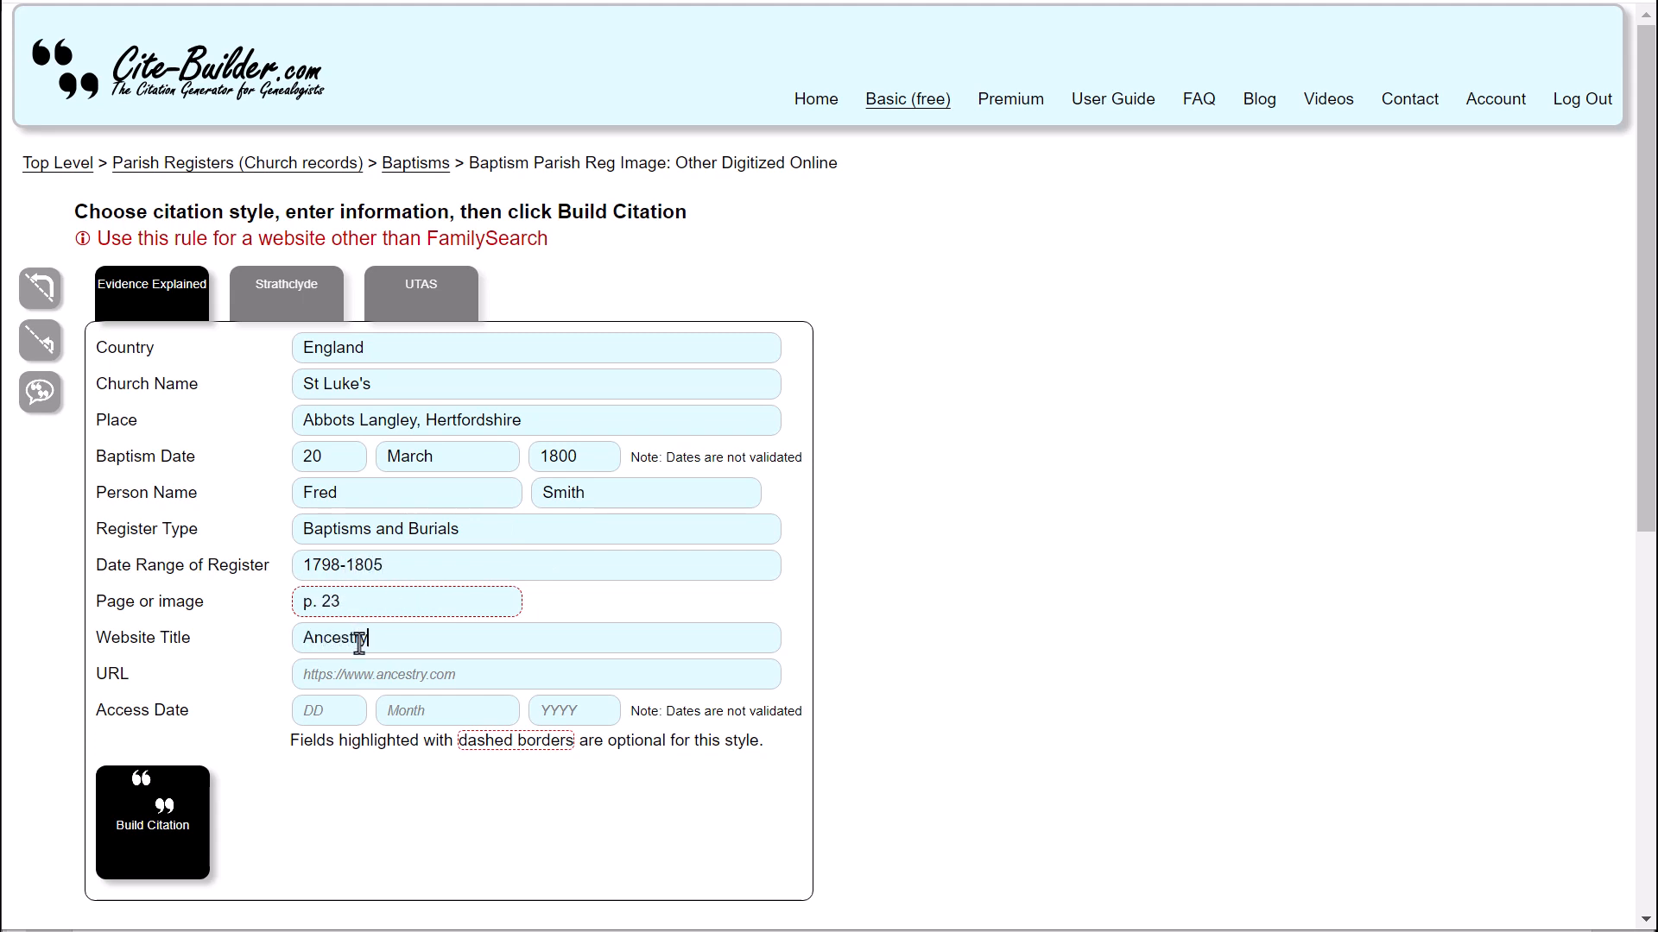
pyautogui.click(419, 682)
pyautogui.write('https://www.ancestry.com')
pyautogui.click(328, 713)
pyautogui.write('17')
pyautogui.click(426, 710)
pyautogui.click(449, 329)
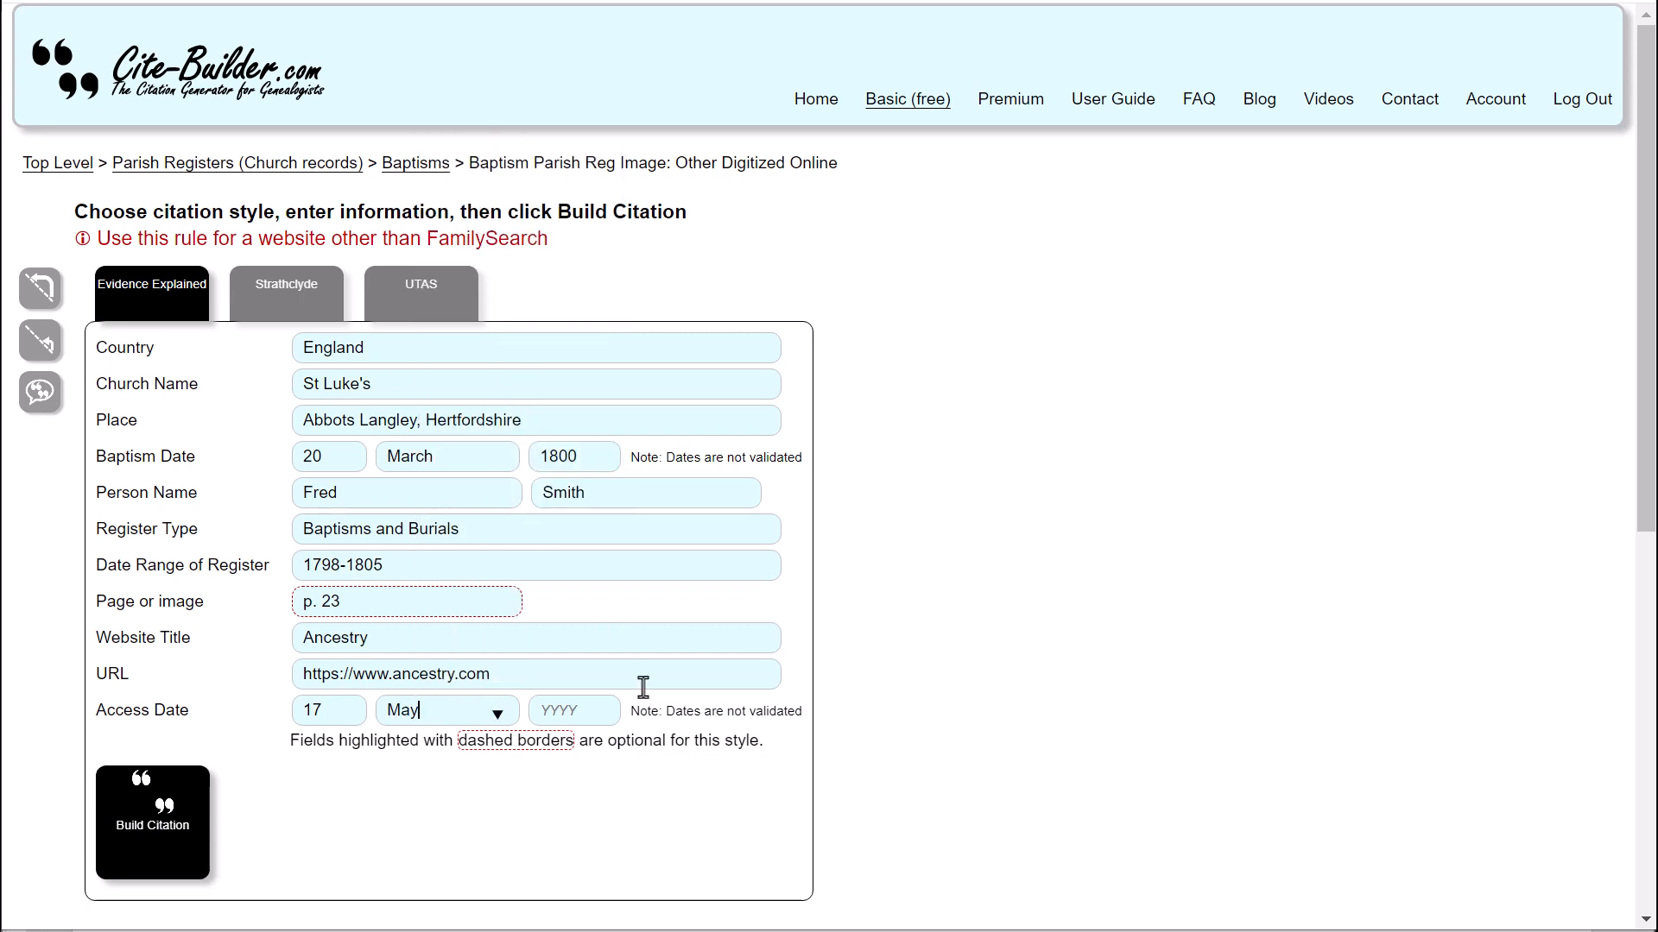
pyautogui.click(587, 721)
pyautogui.write('2024')
# - Build the Evidence Explained citation and copy its first footnote to the clipboard
pyautogui.click(178, 830)
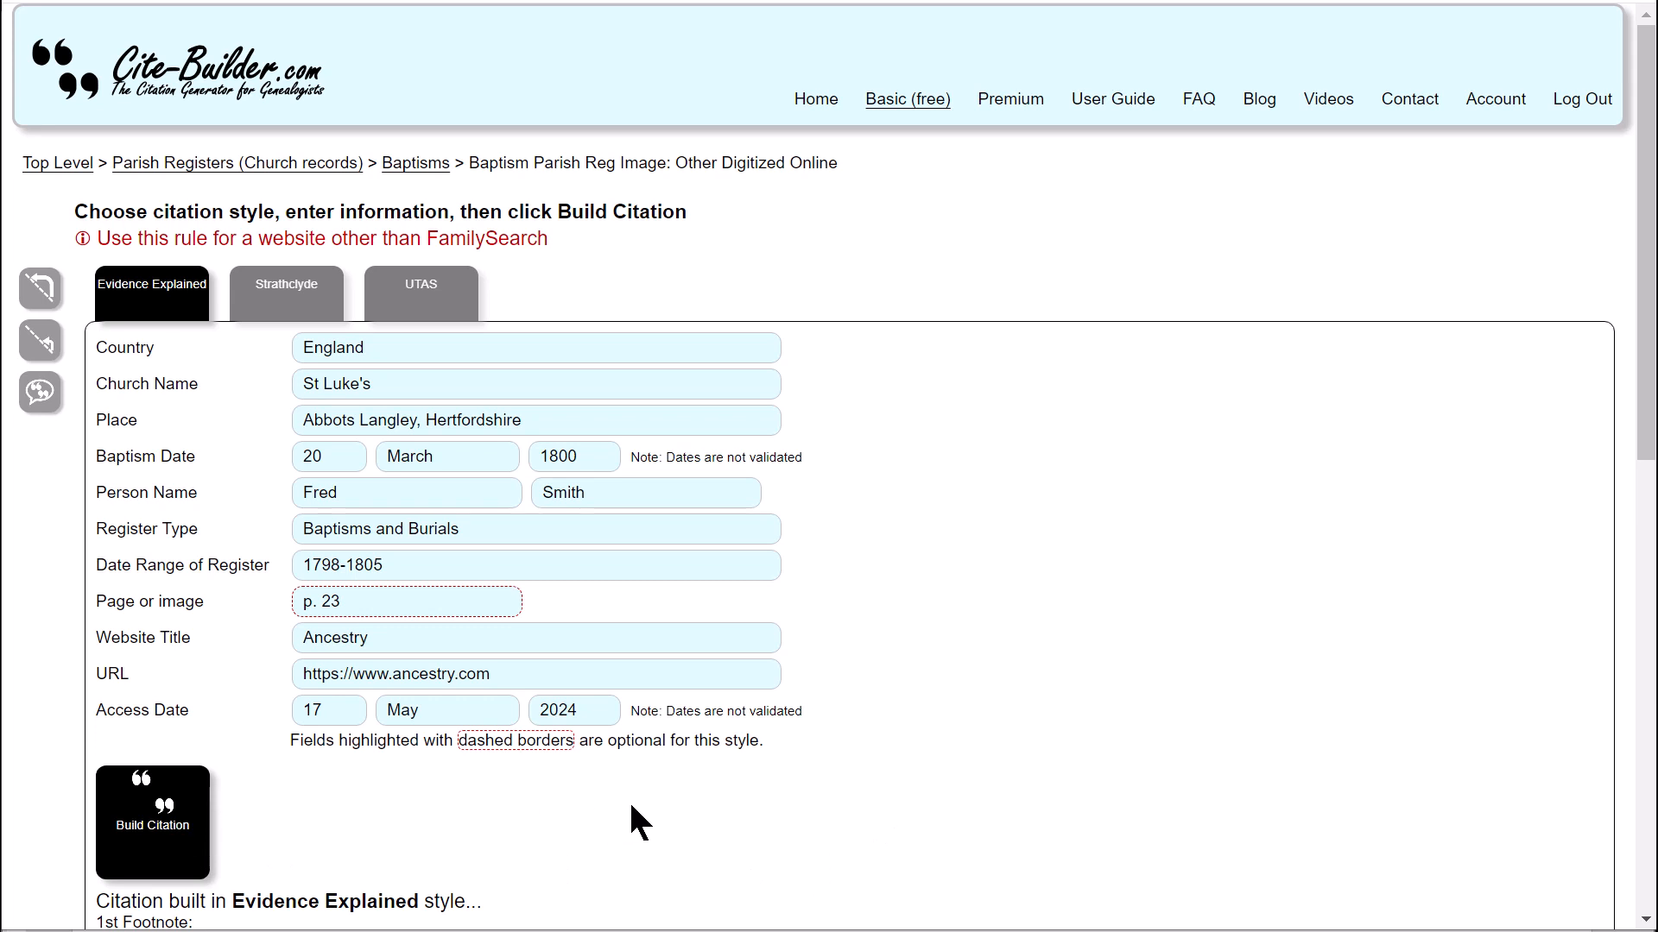
pyautogui.scroll(-5, 628, 800)
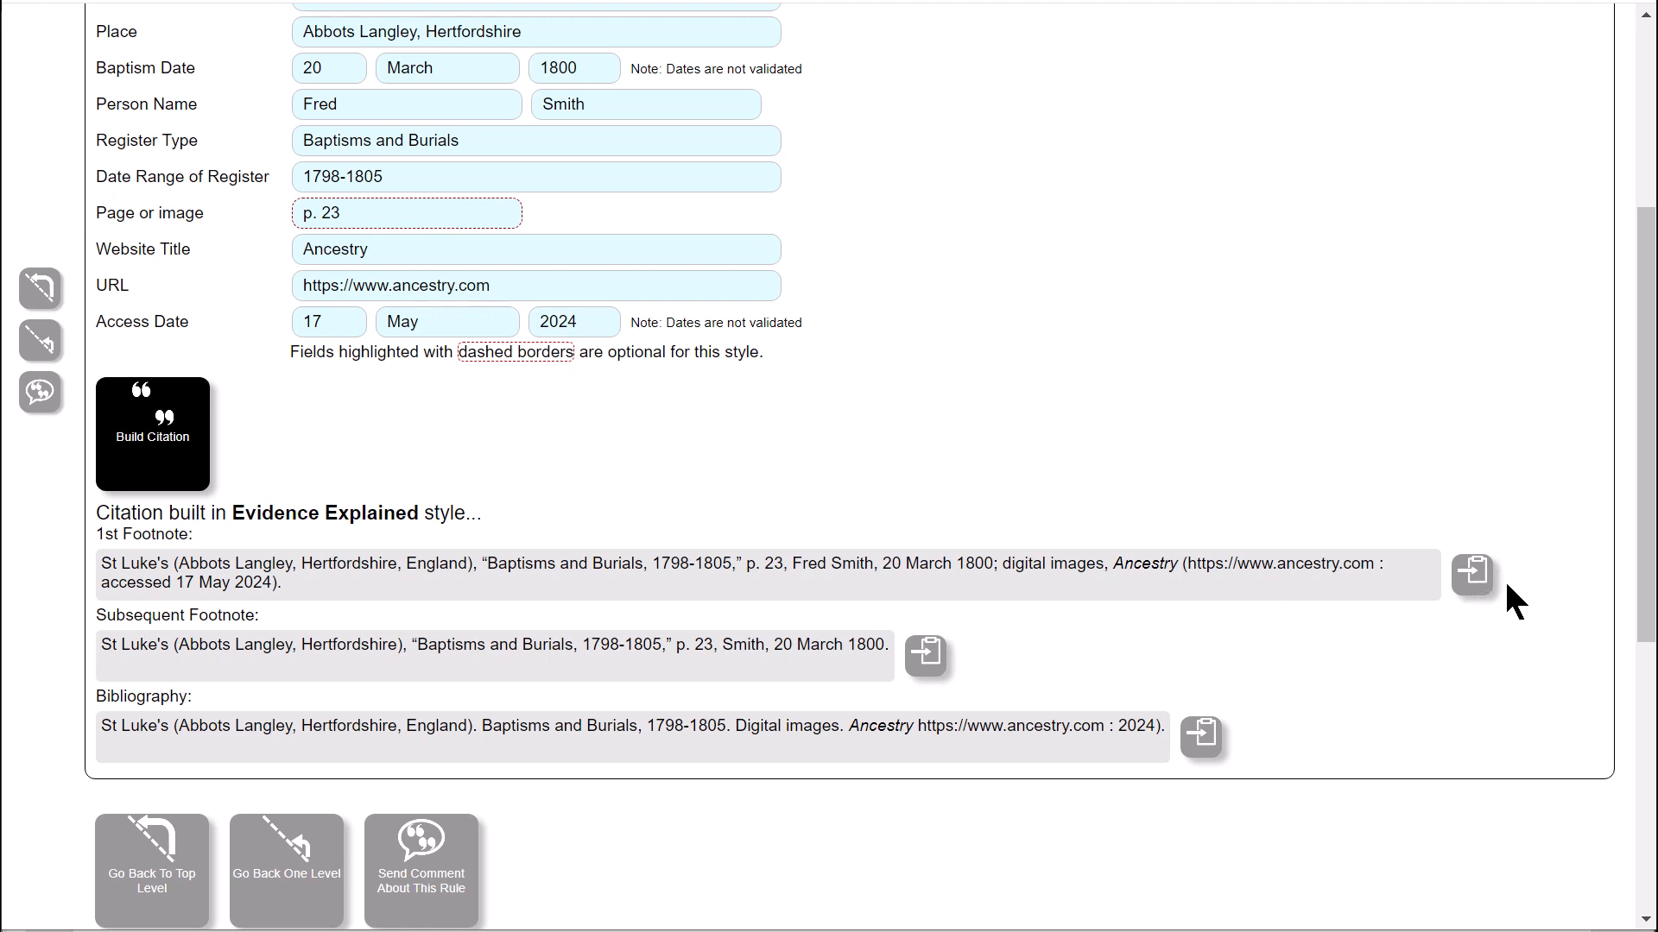
pyautogui.click(1475, 575)
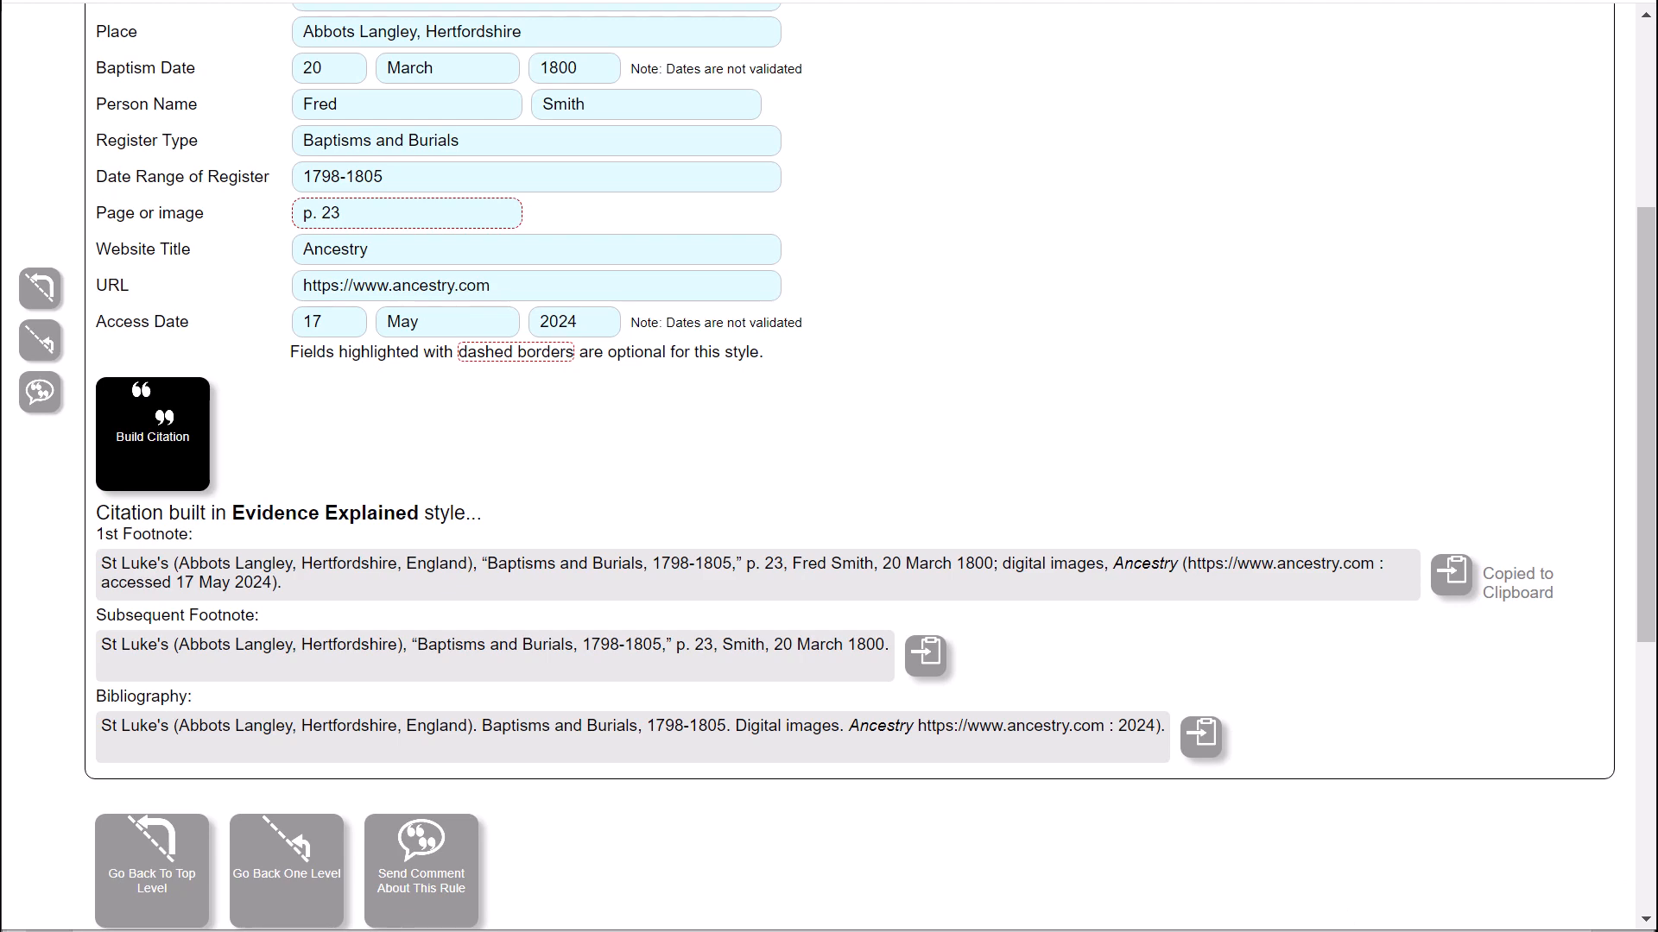
# - Switch to the Word document and paste the copied citation into footnote 1
pyautogui.hotkey('alt', 'Tab')
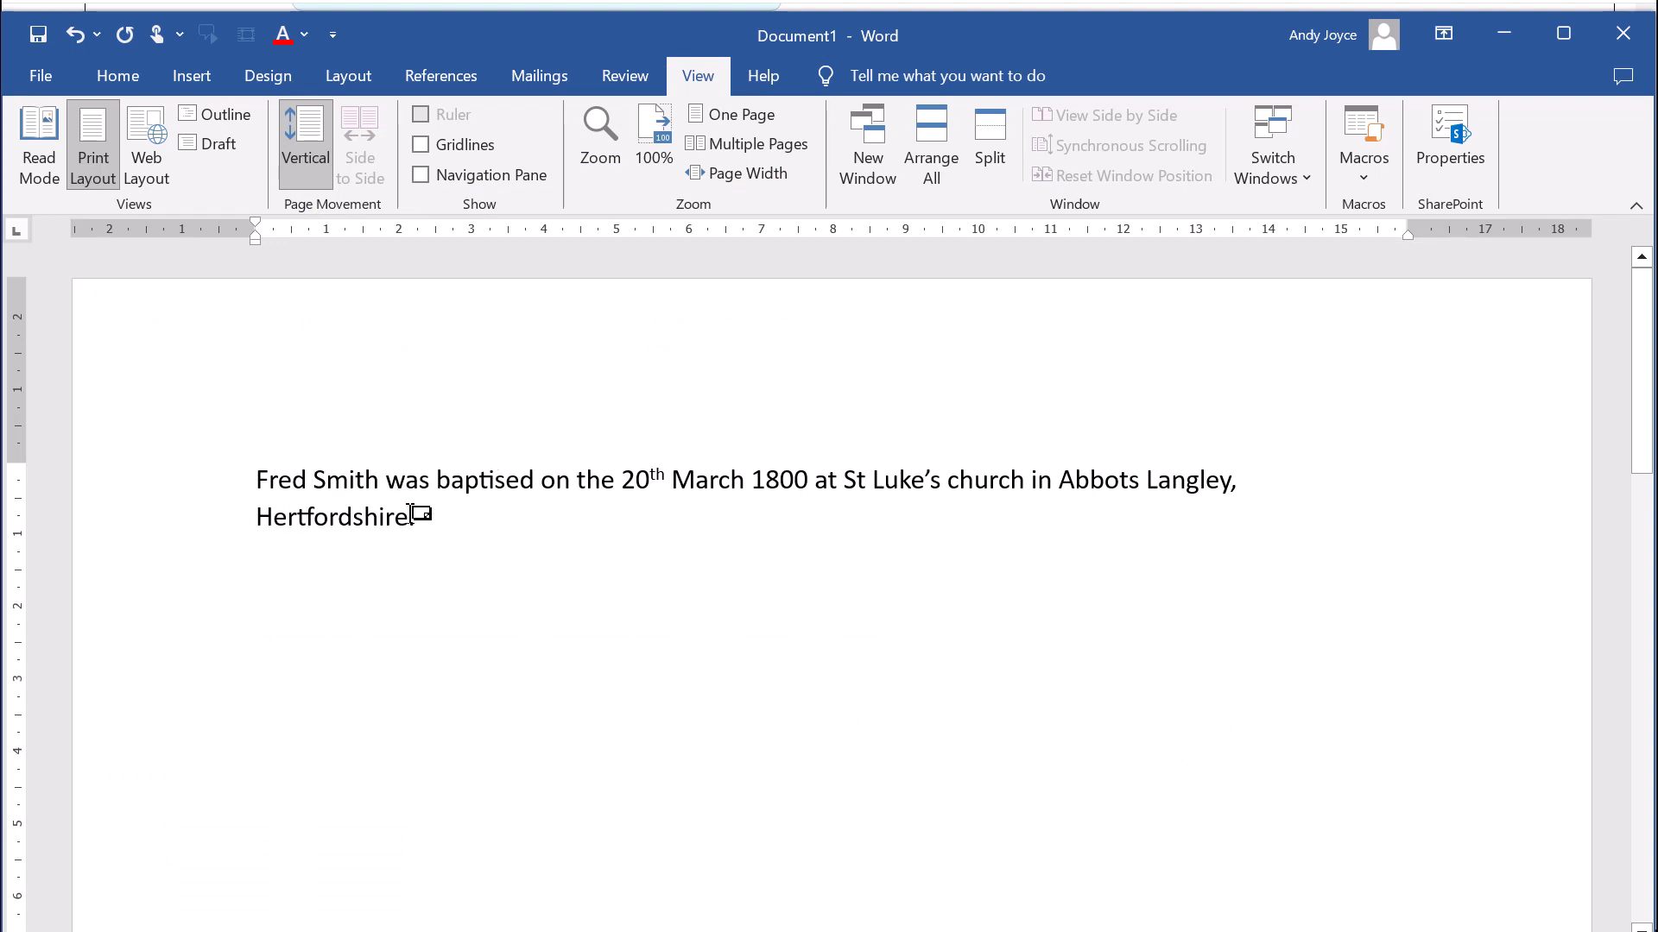
pyautogui.scroll(-4, 492, 604)
pyautogui.scroll(-9, 492, 619)
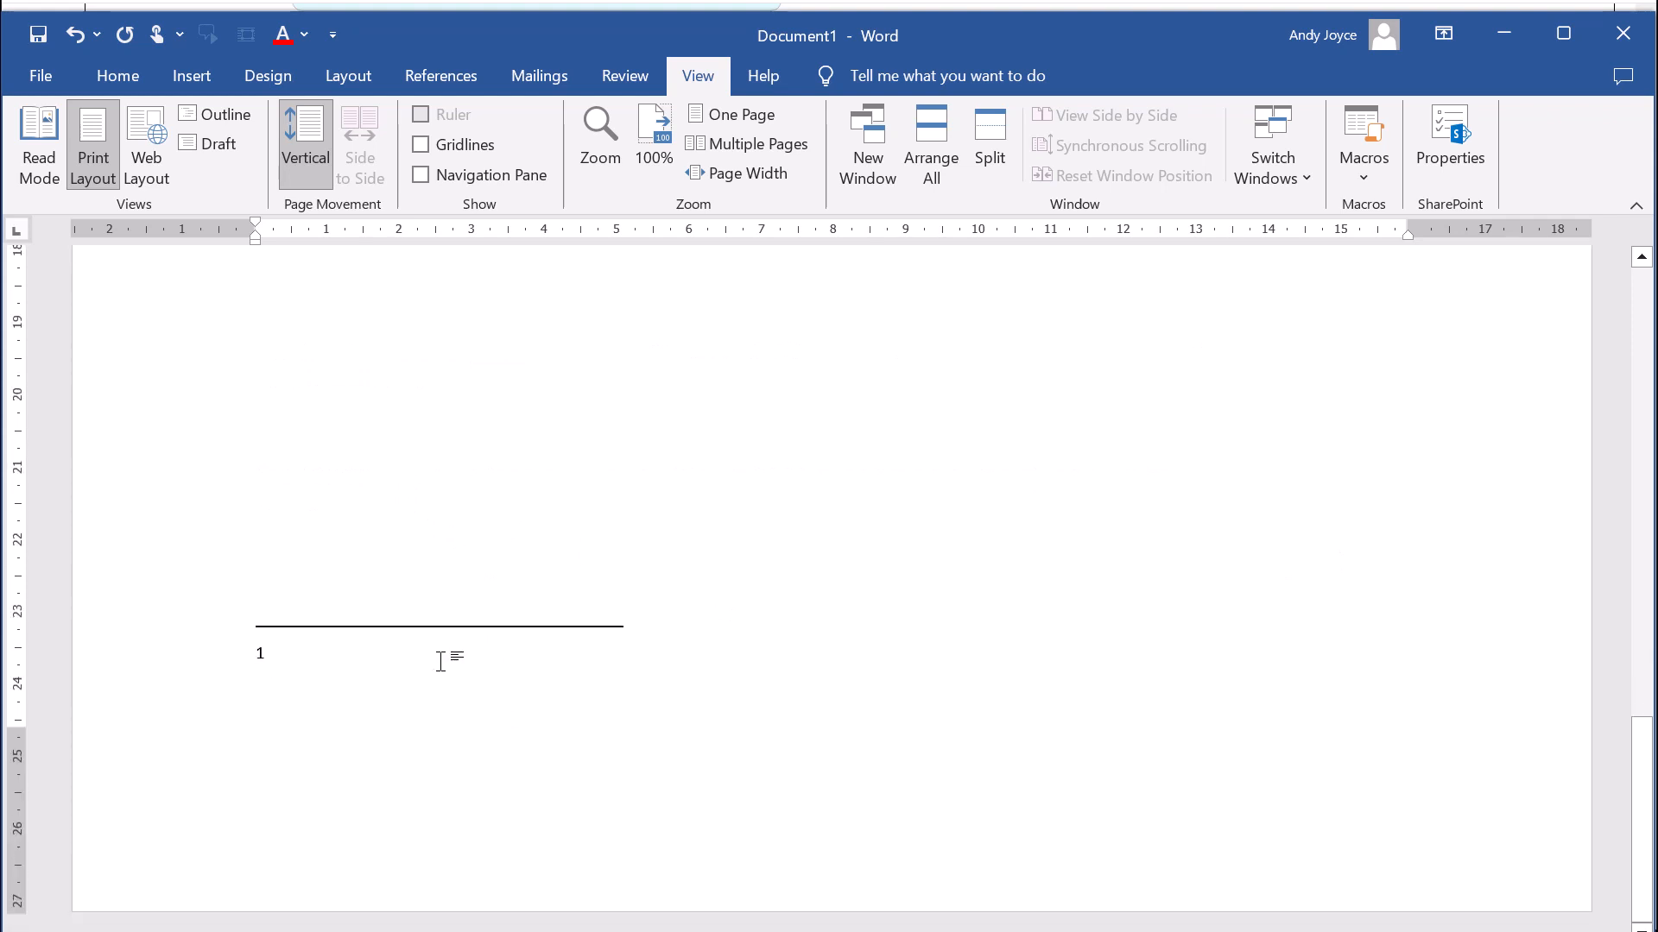
pyautogui.hotkey('ctrl', 'v')
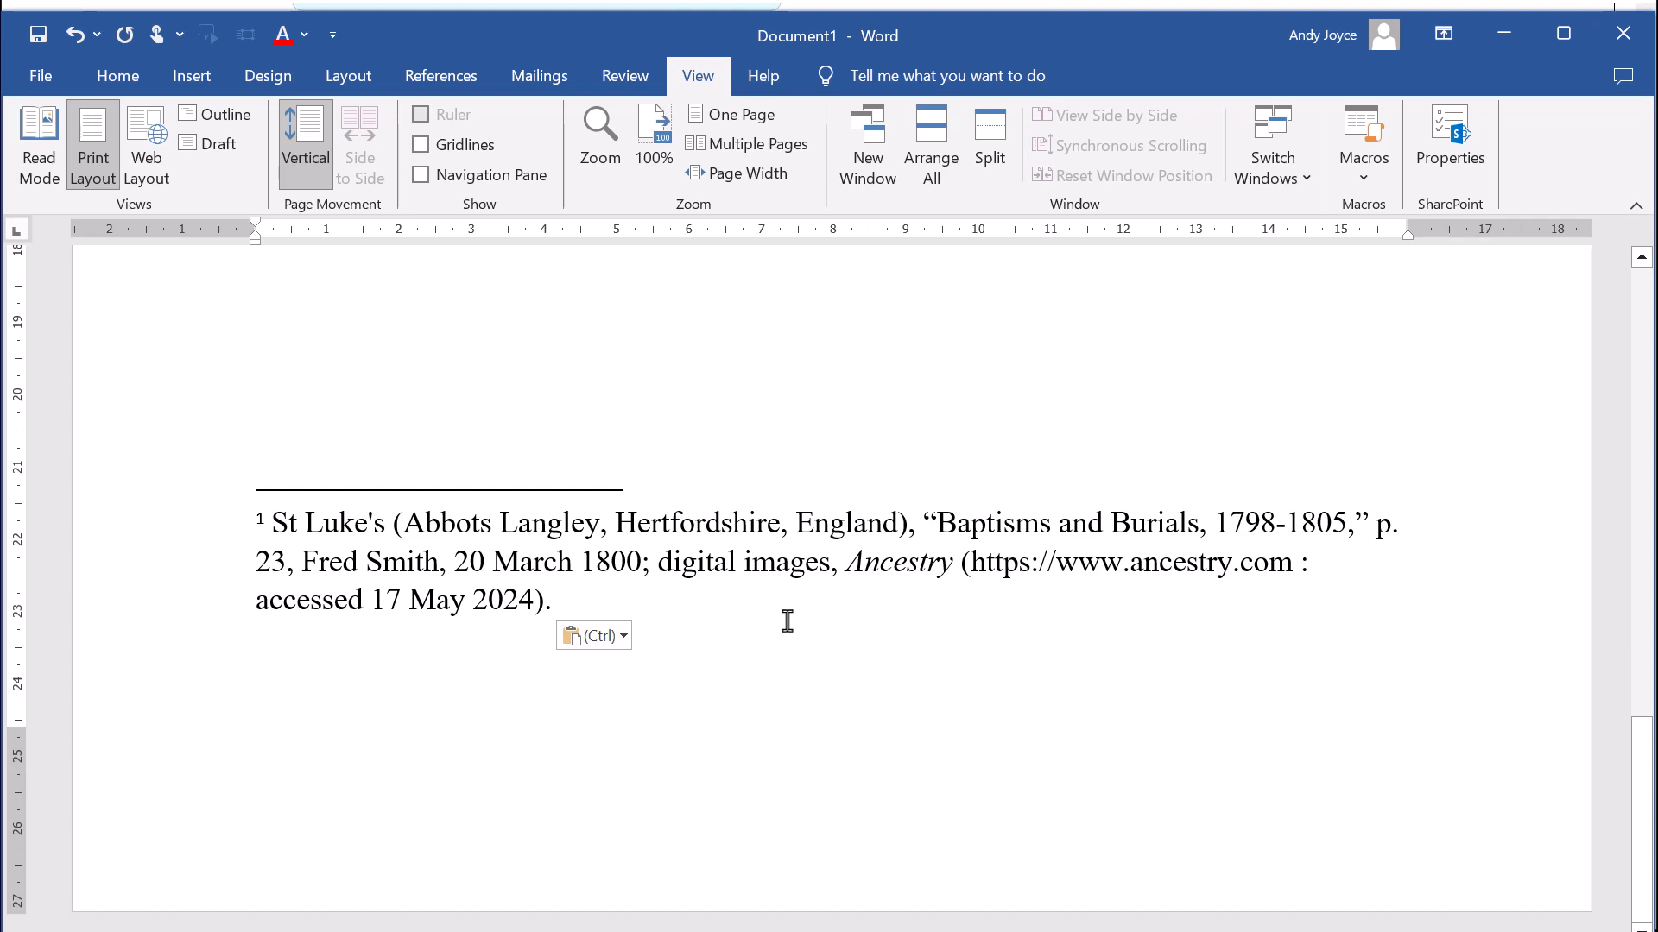
# - Back in Cite-Builder, build a Strathclyde-style citation with the collection name "UK Parish Registers"
pyautogui.scroll(10, 781, 614)
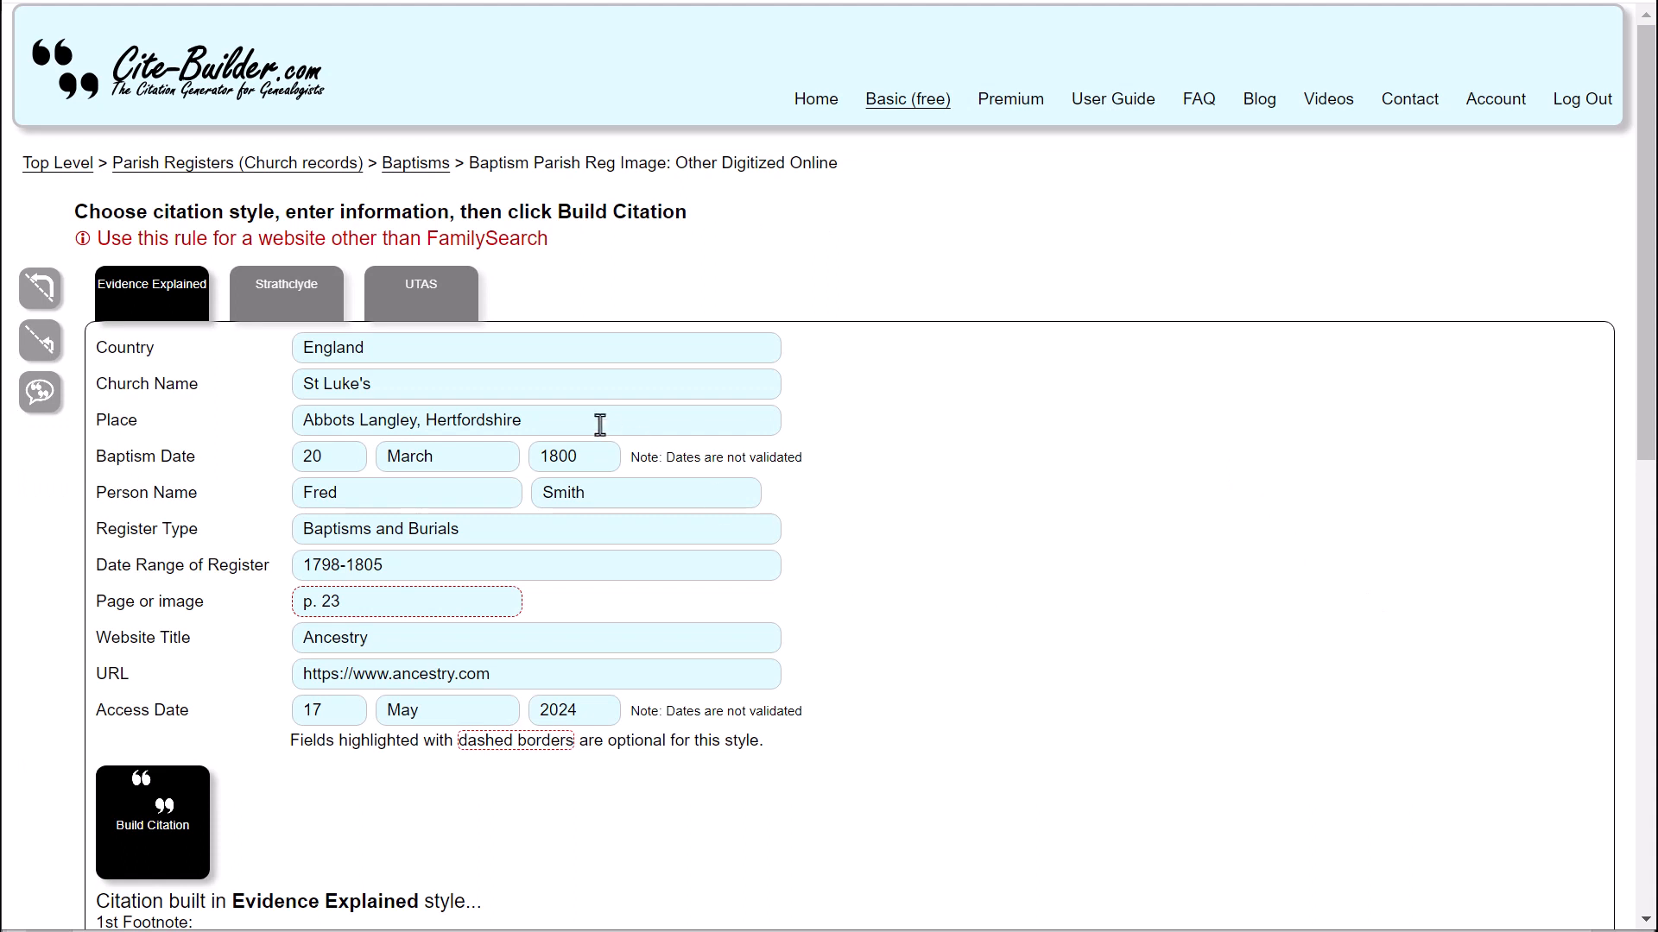
pyautogui.click(285, 299)
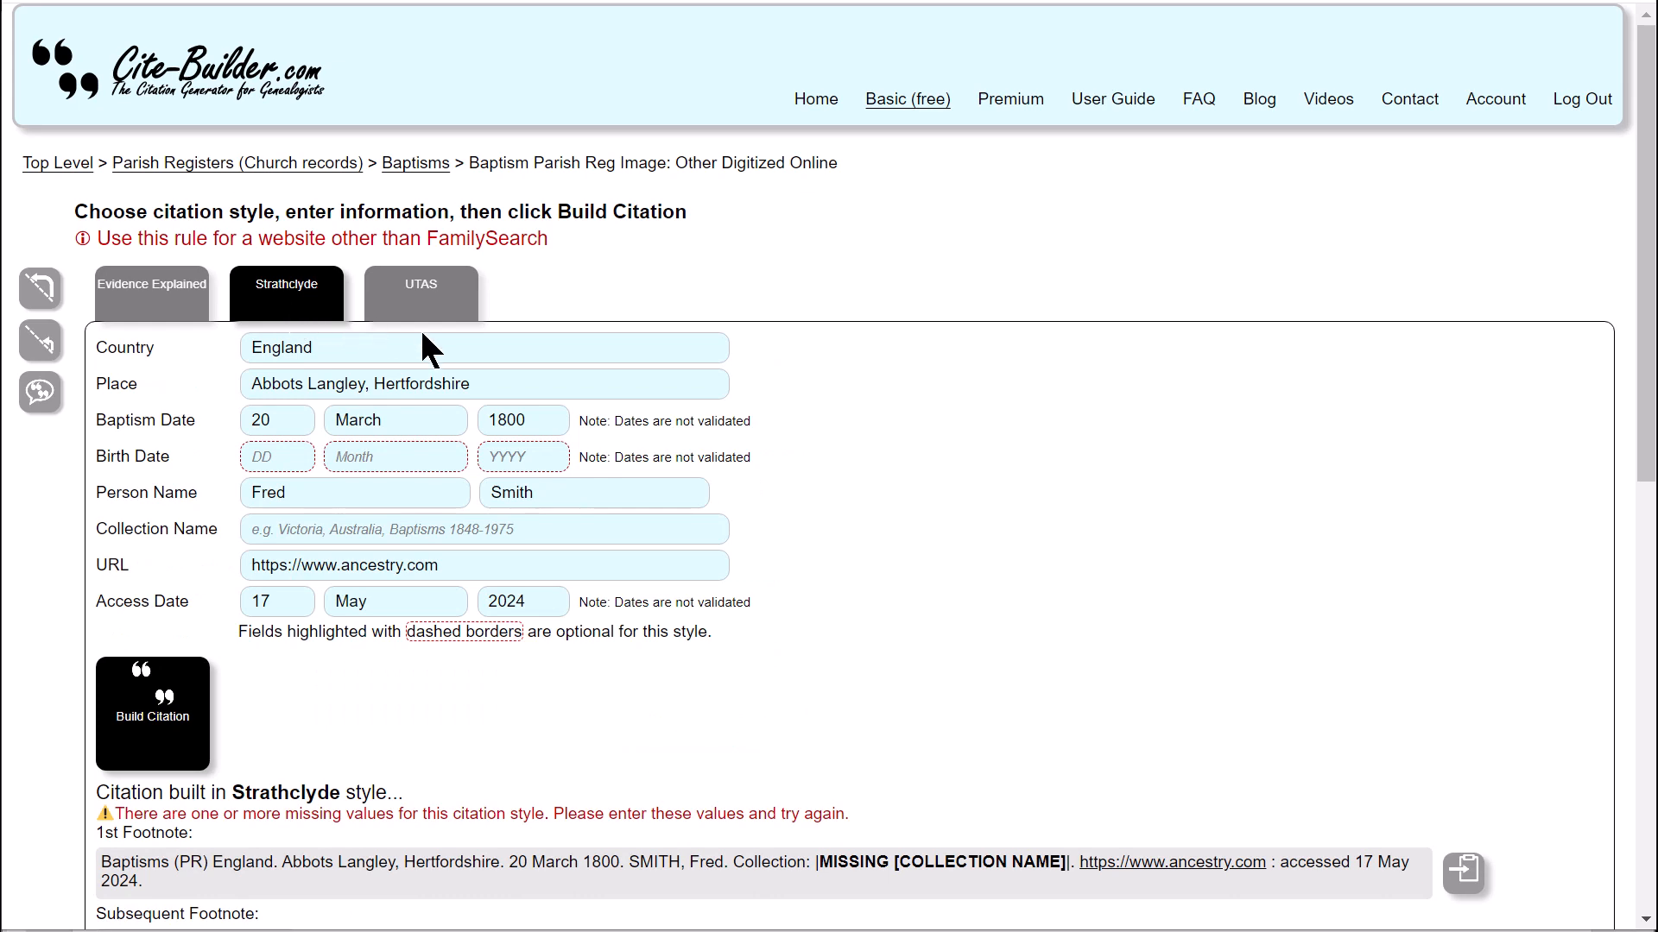
pyautogui.scroll(-3, 940, 603)
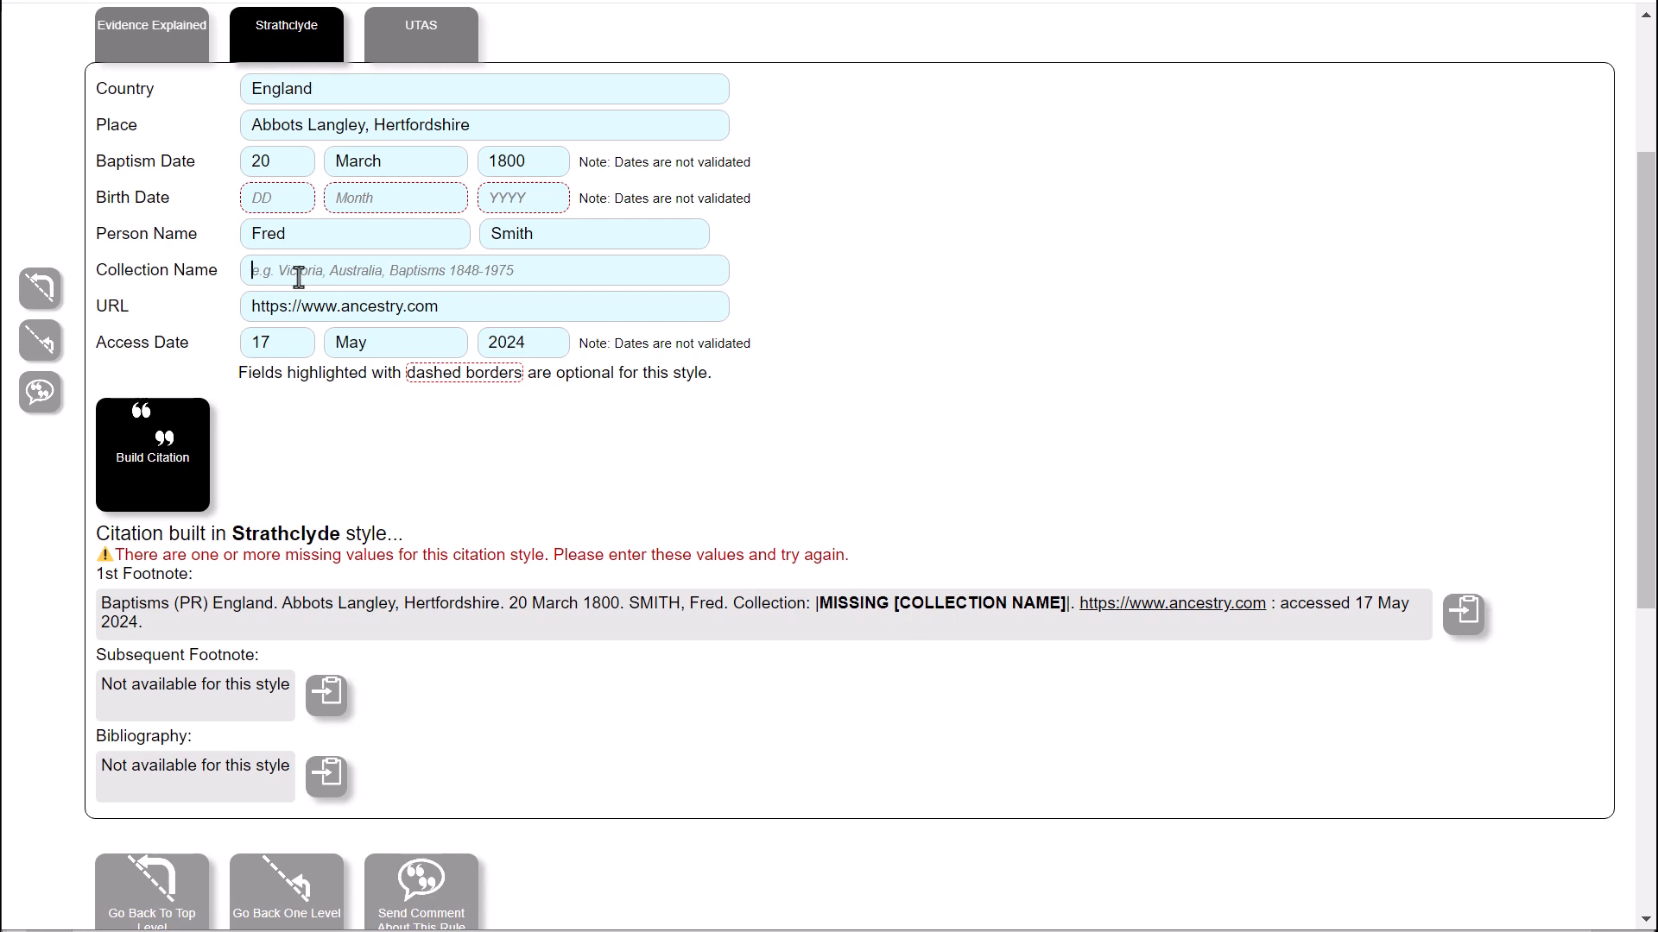
pyautogui.write('Uk Parish Registers')
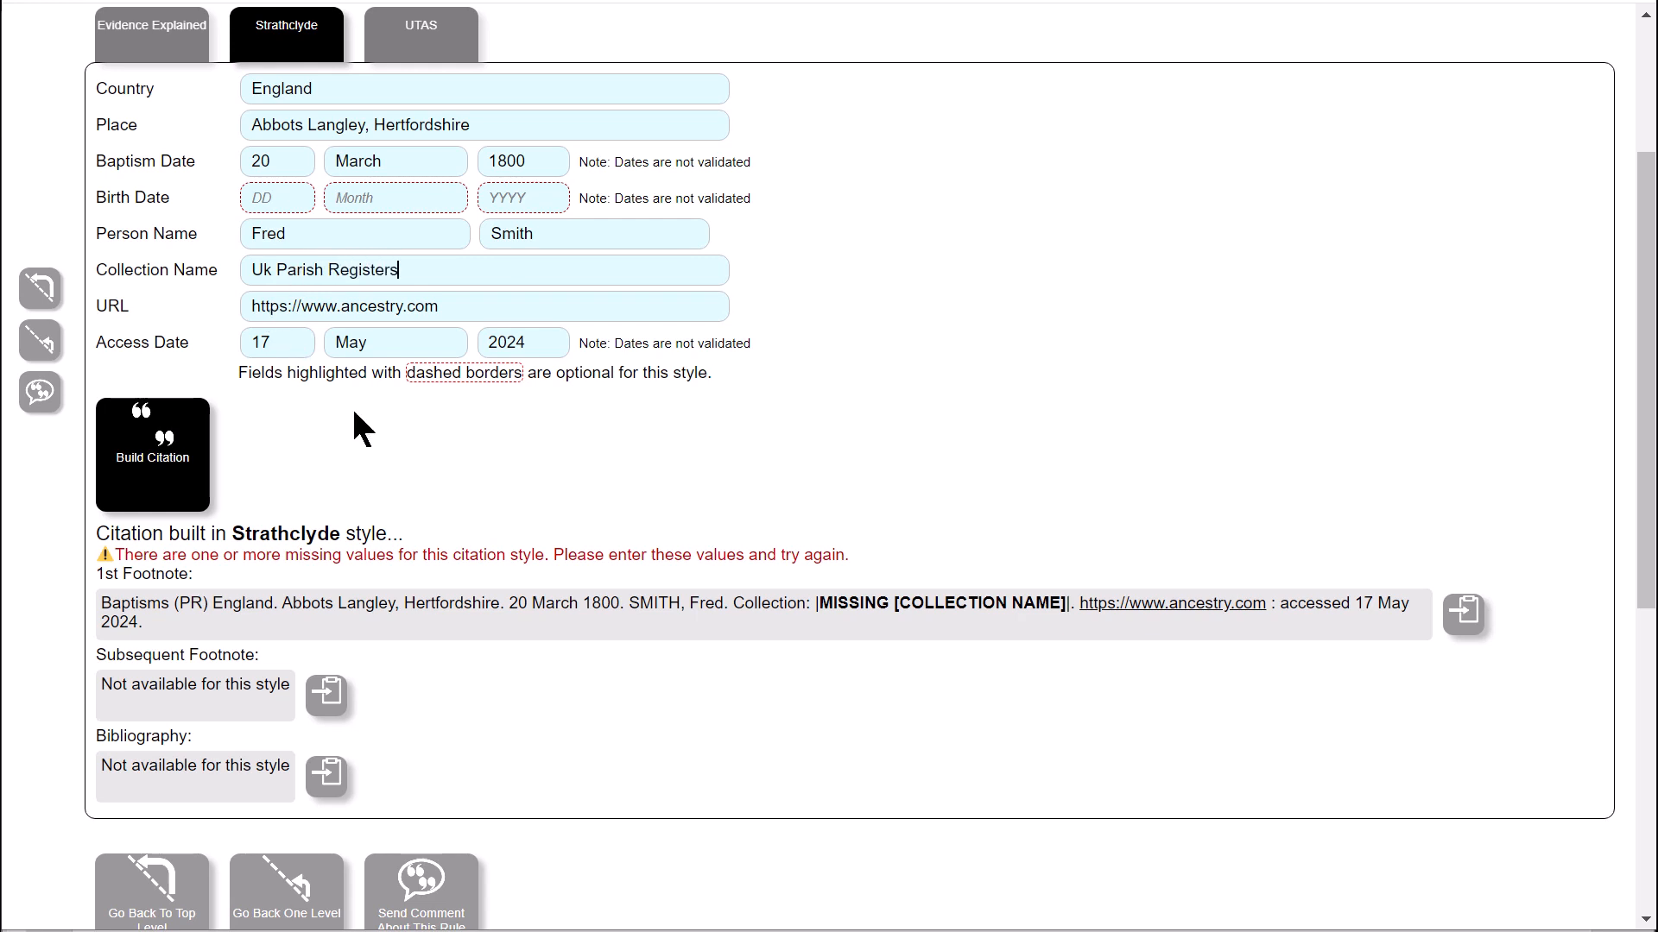
pyautogui.click(272, 273)
pyautogui.press('BackSpace')
pyautogui.write('K')
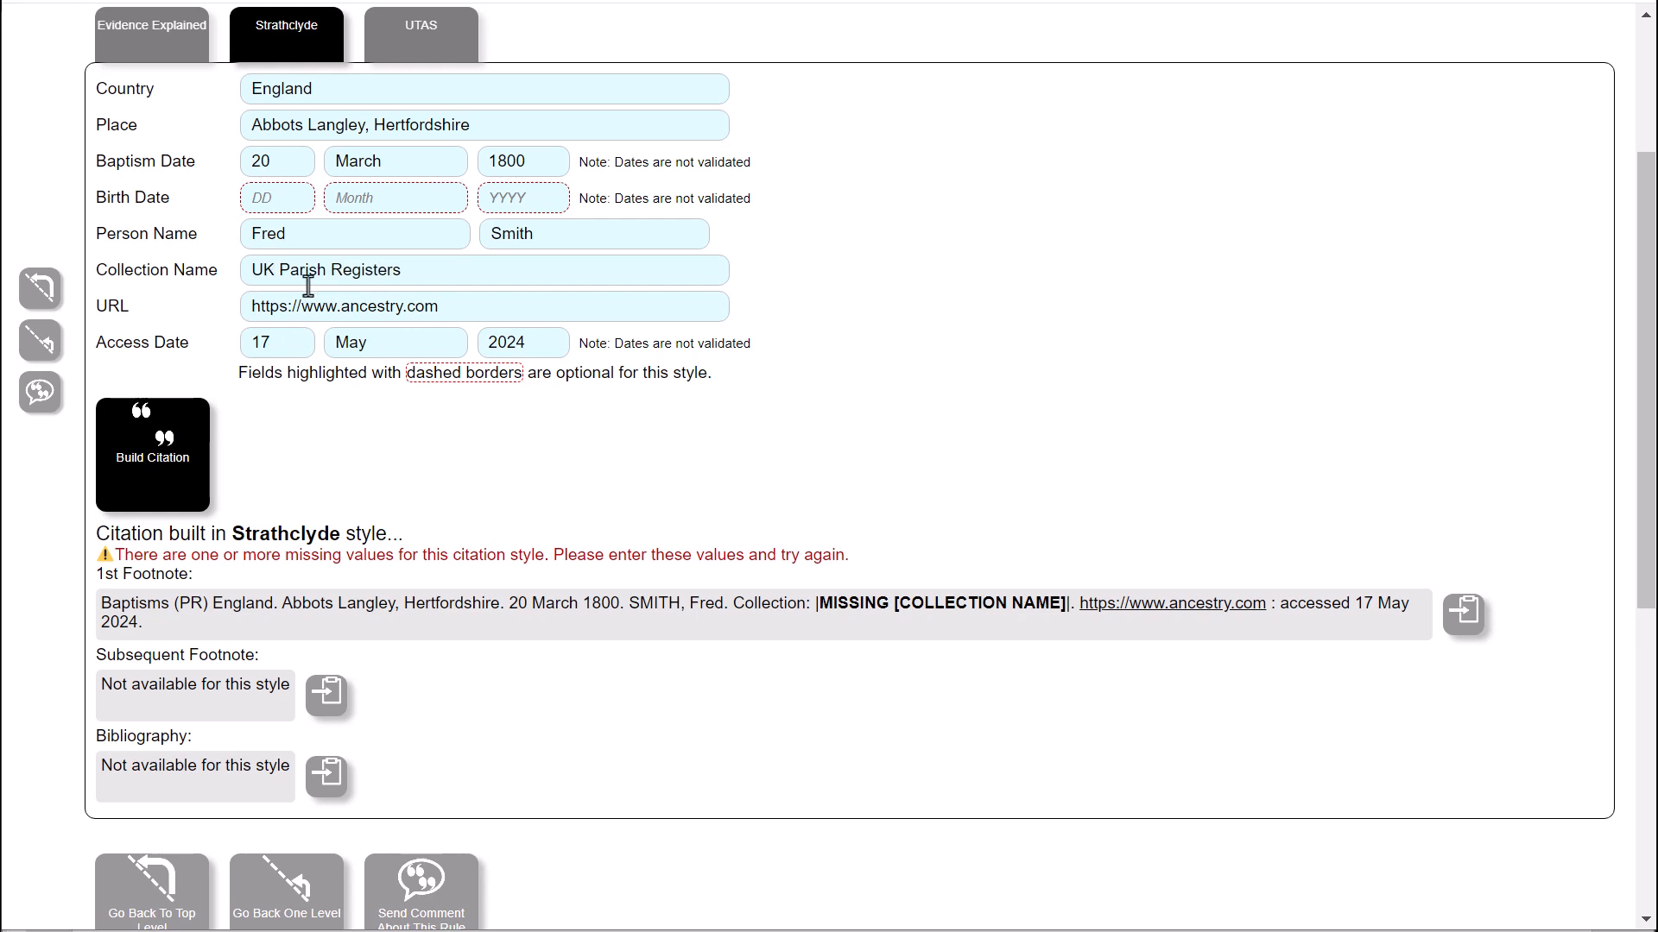
pyautogui.click(205, 458)
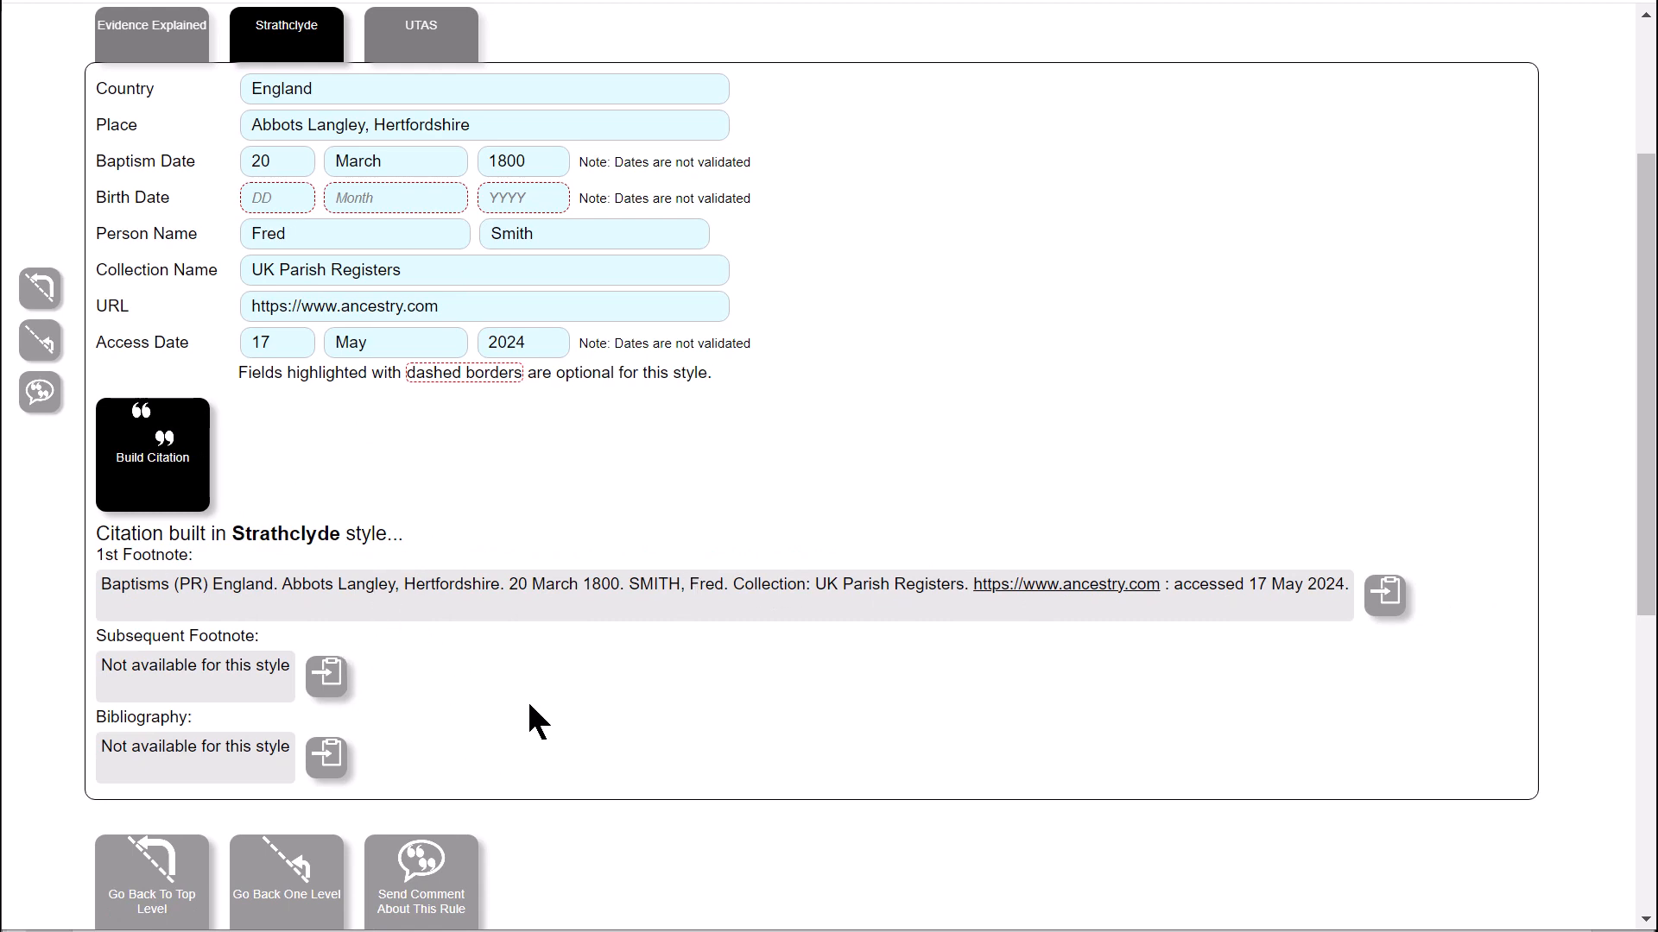
pyautogui.scroll(3, 544, 718)
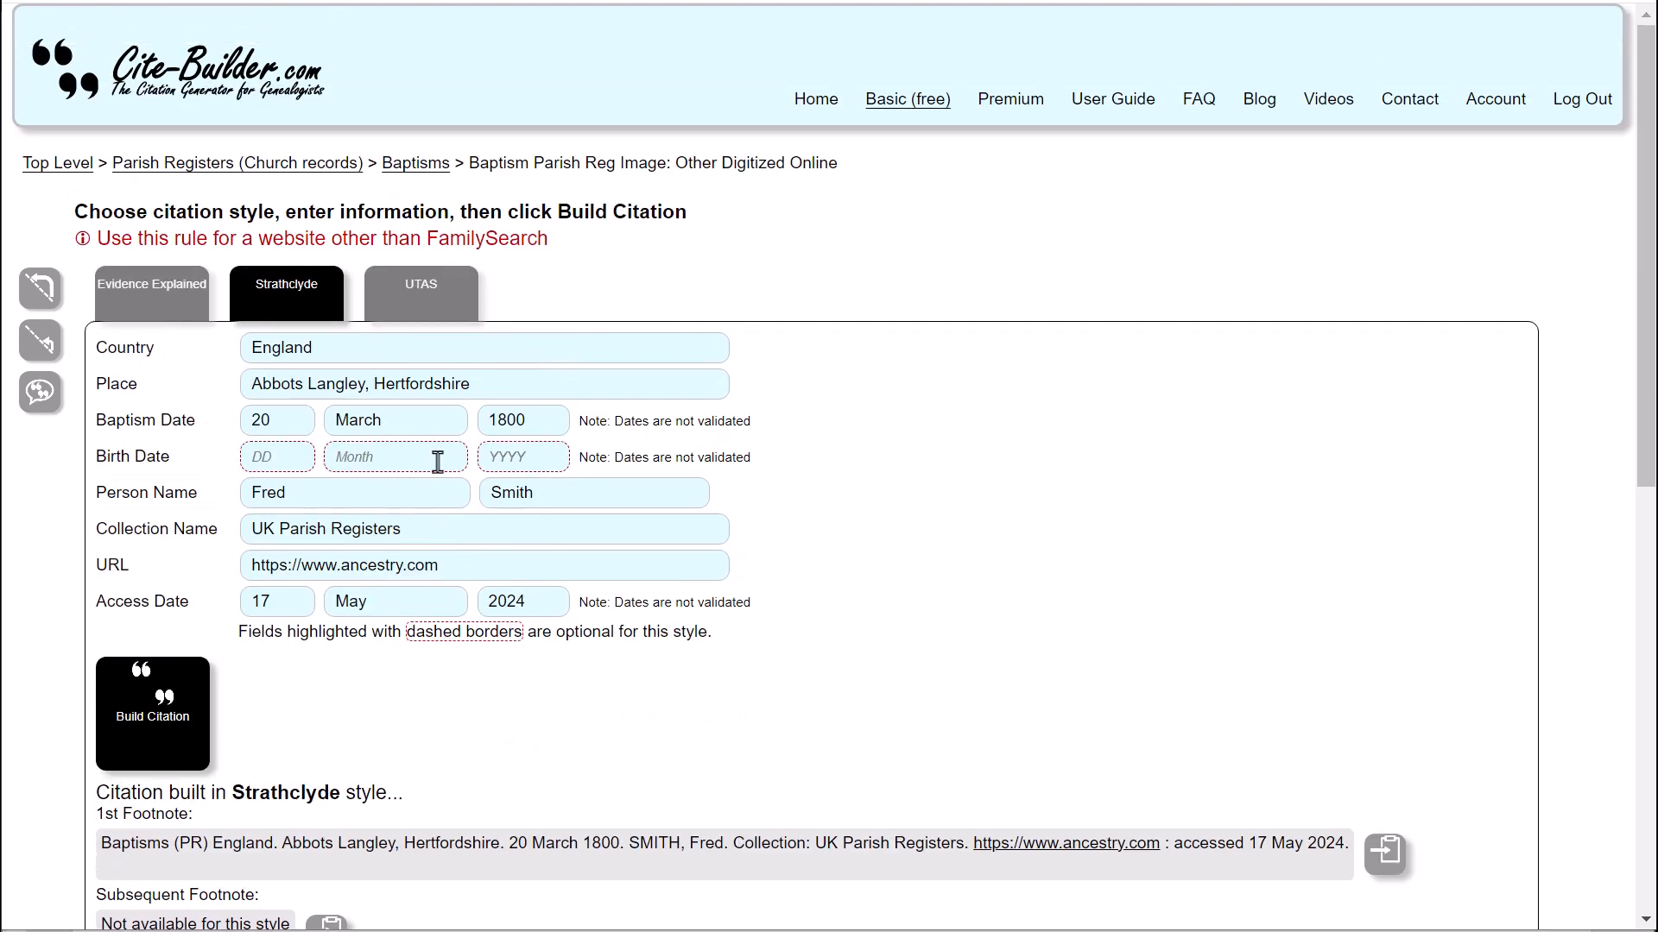
# - Compare the Evidence Explained, Strathclyde and UTAS versions of the baptism citation, including their footnotes and bibliography entries
pyautogui.click(204, 304)
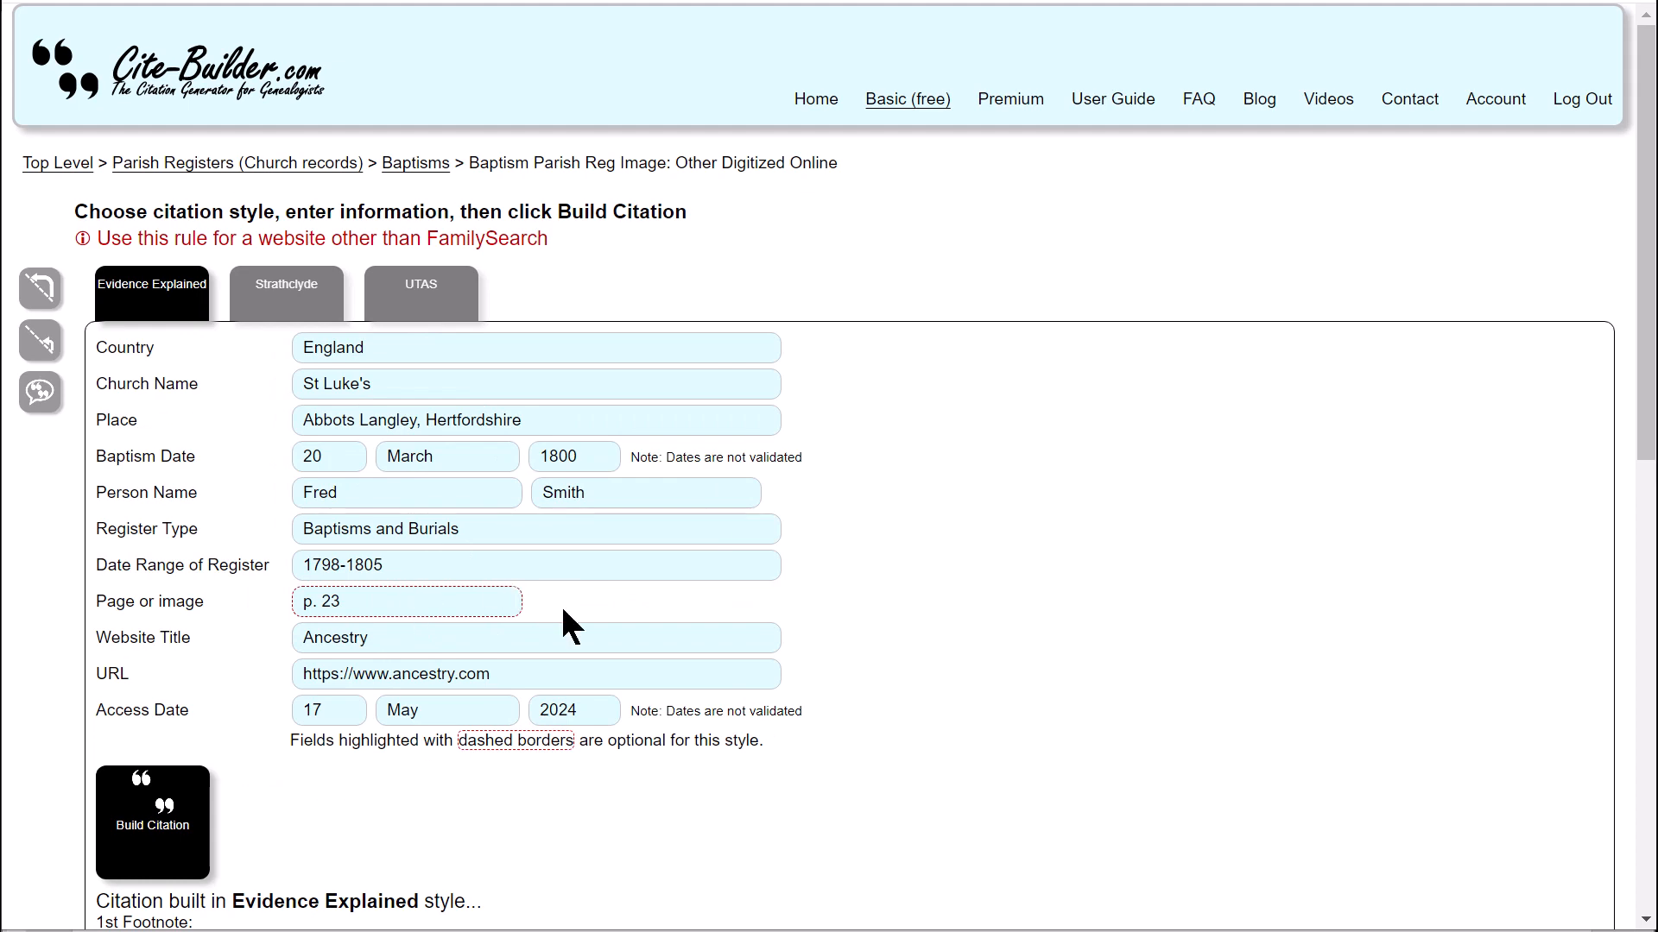
pyautogui.scroll(-5, 884, 756)
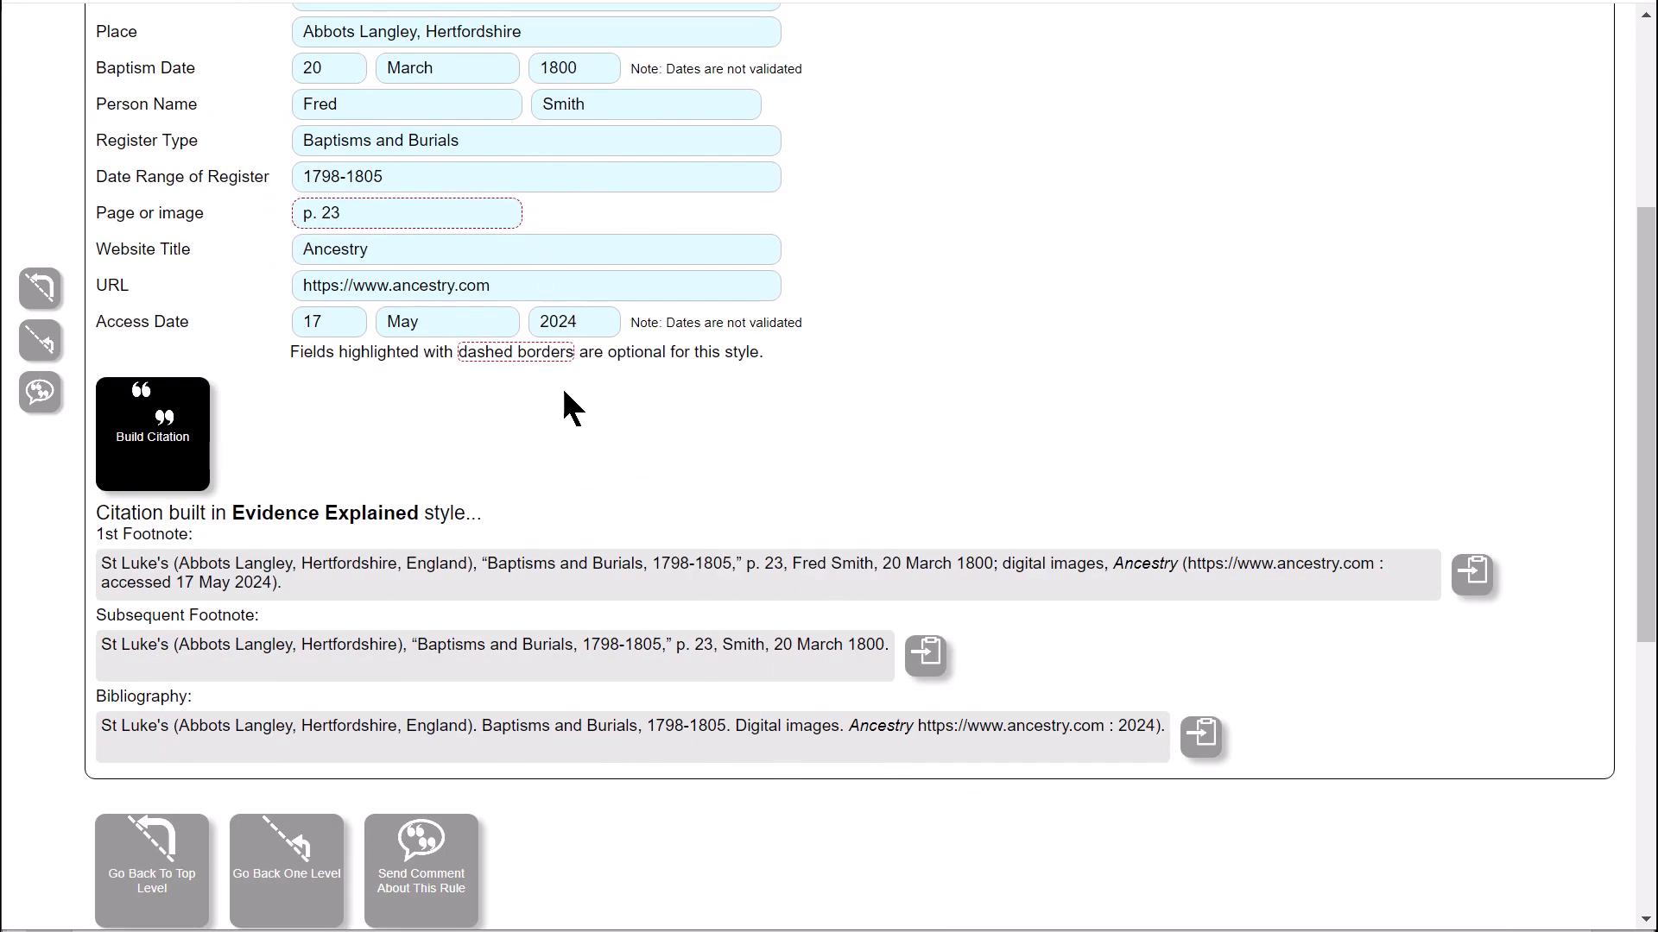
pyautogui.scroll(5, 441, 467)
pyautogui.click(313, 304)
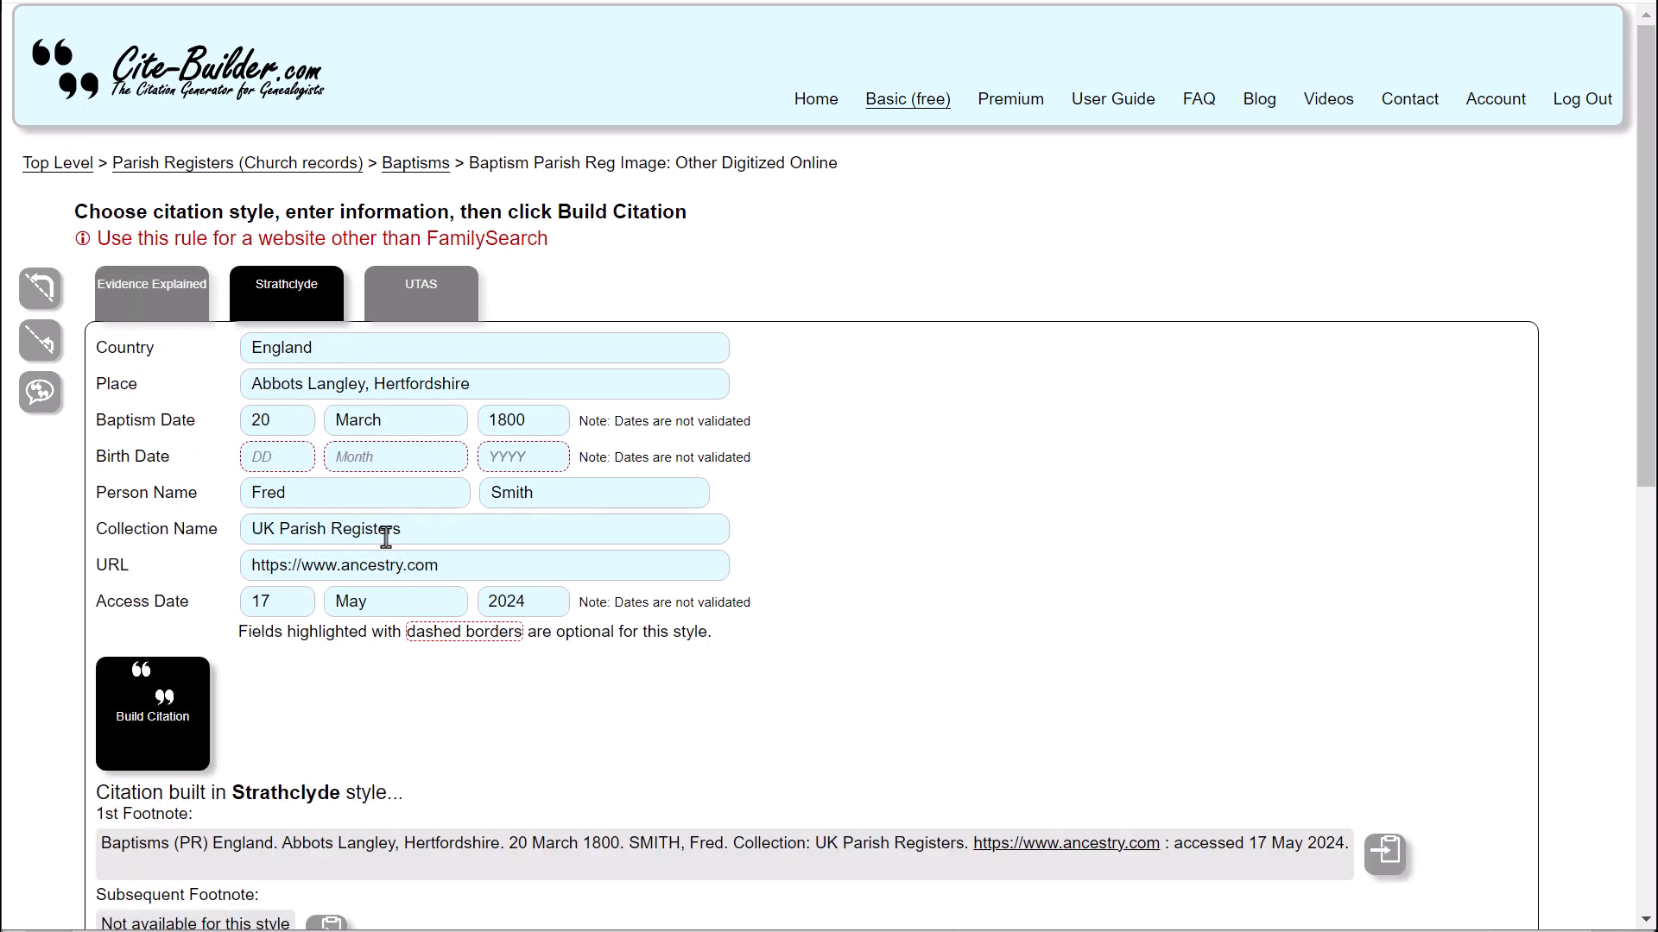
pyautogui.click(429, 321)
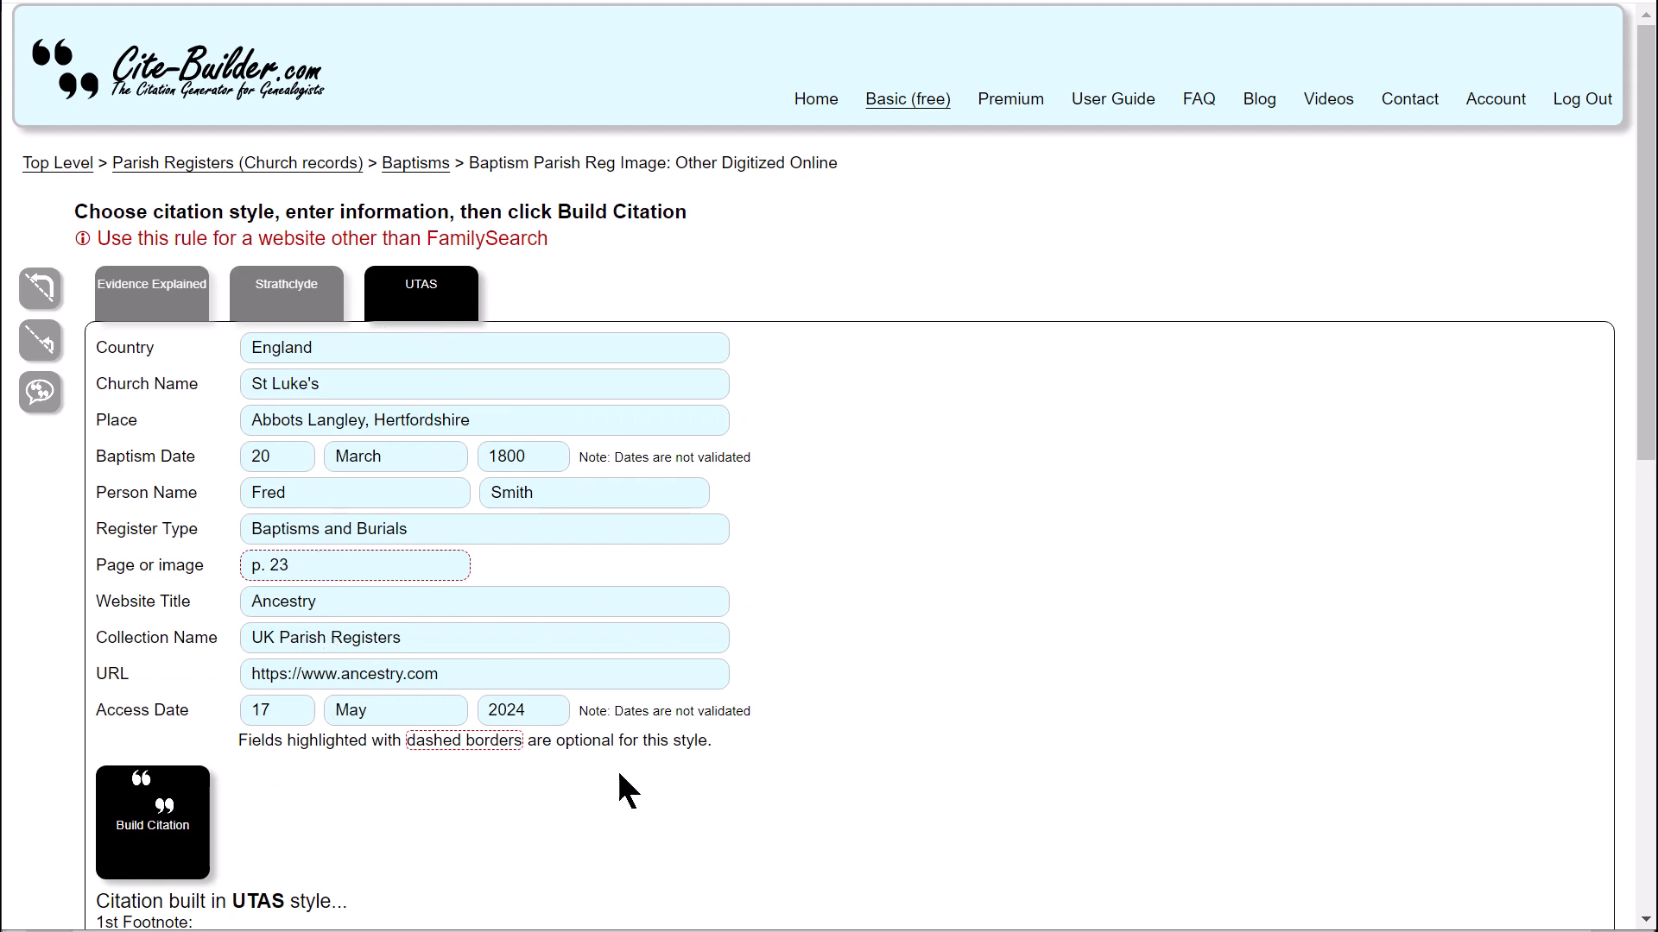
pyautogui.scroll(-5, 620, 769)
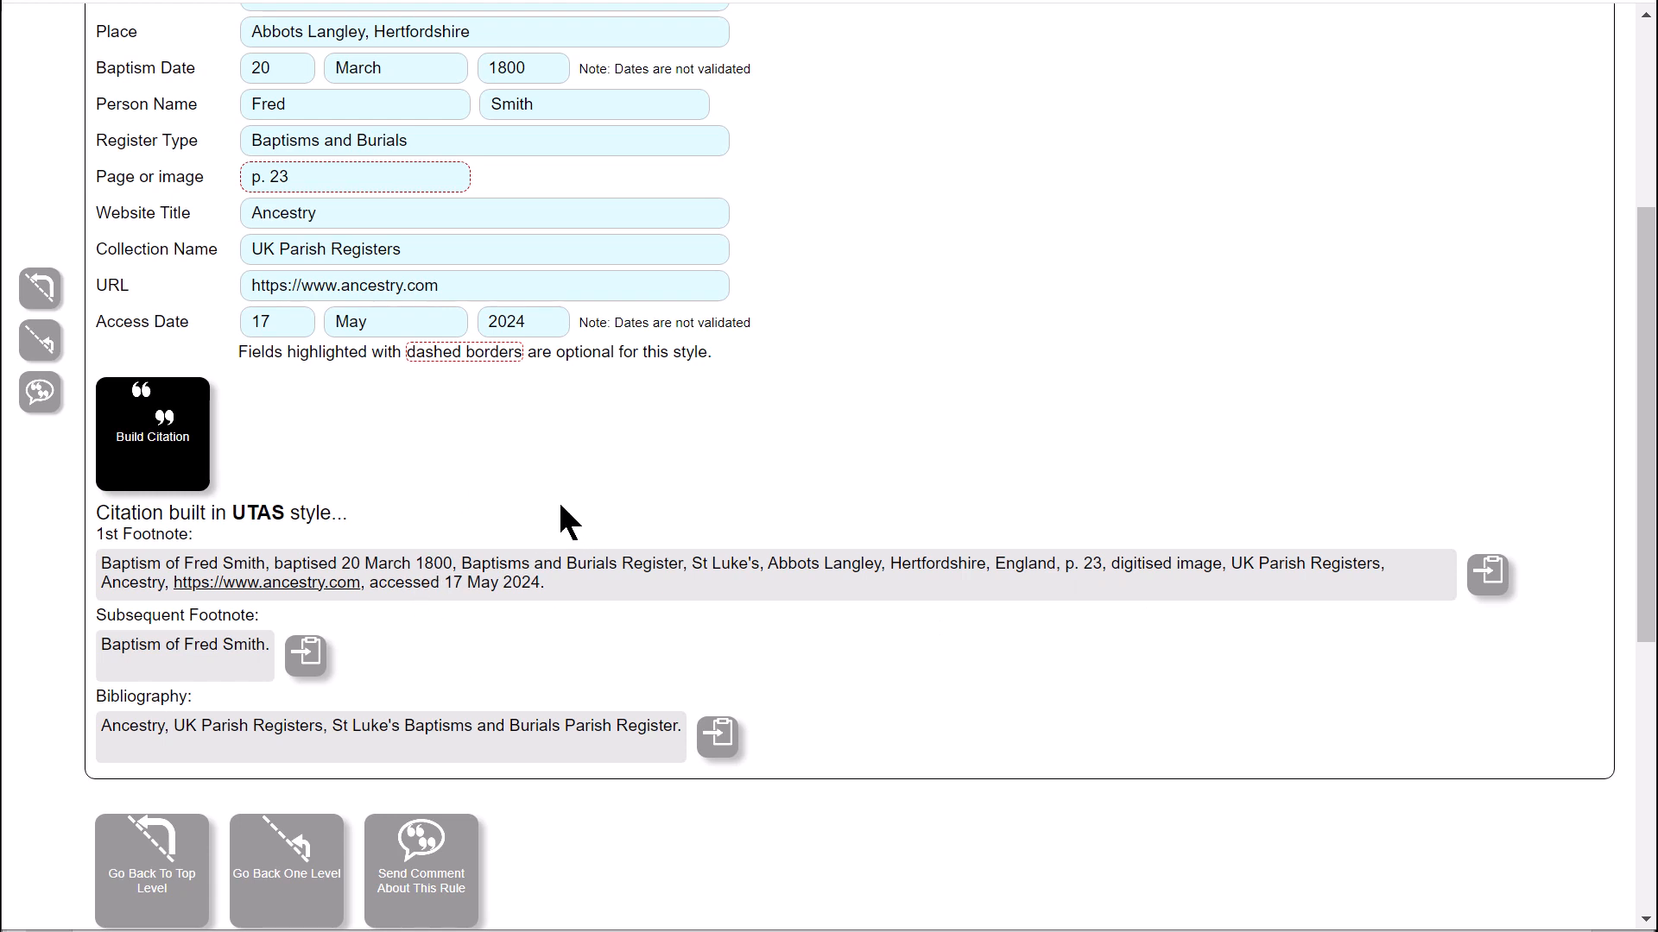
pyautogui.scroll(3, 552, 513)
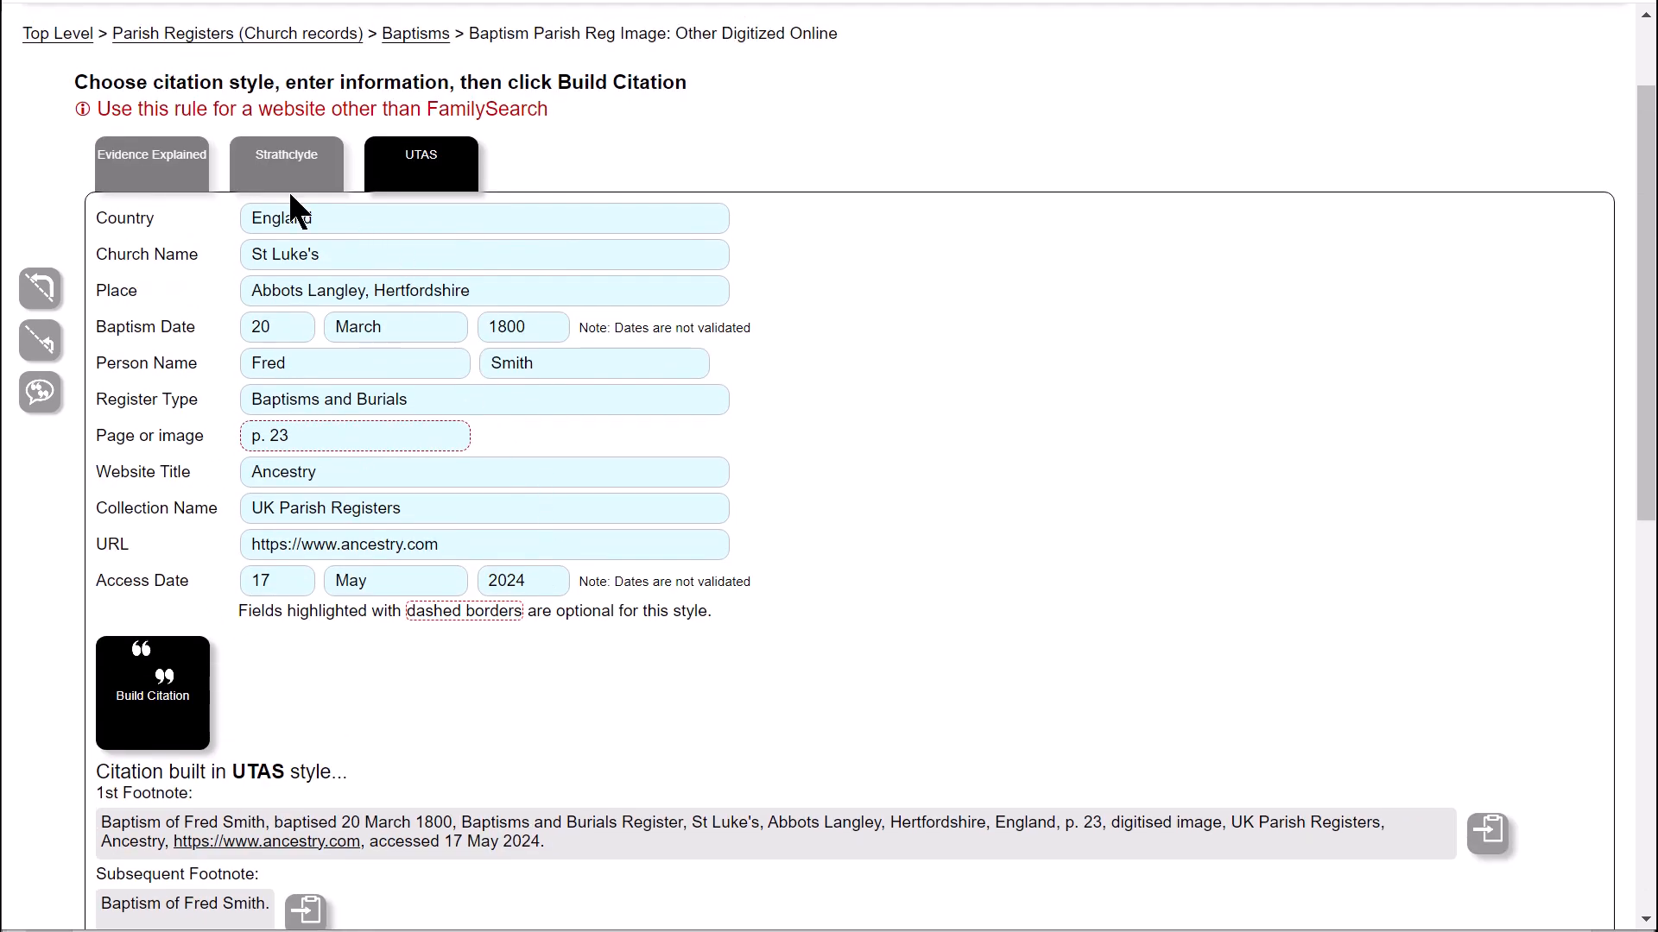
# - Compare the entry fields required by the Evidence Explained style with those of the Strathclyde style and review the Strathclyde citation
pyautogui.click(155, 176)
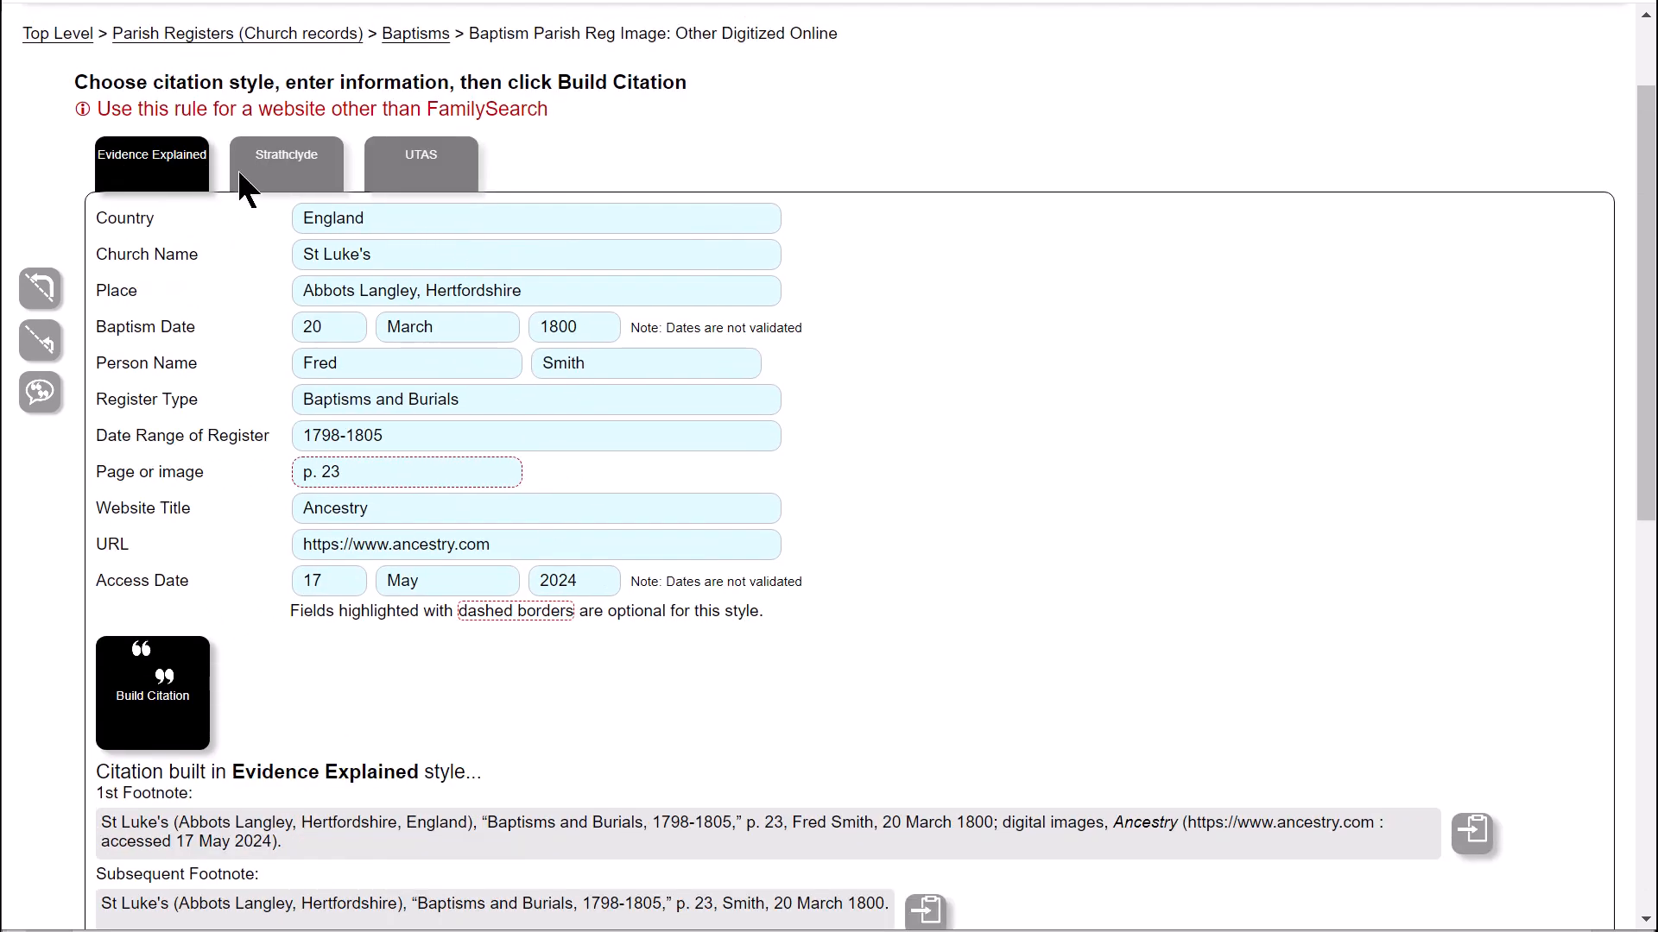
pyautogui.click(267, 178)
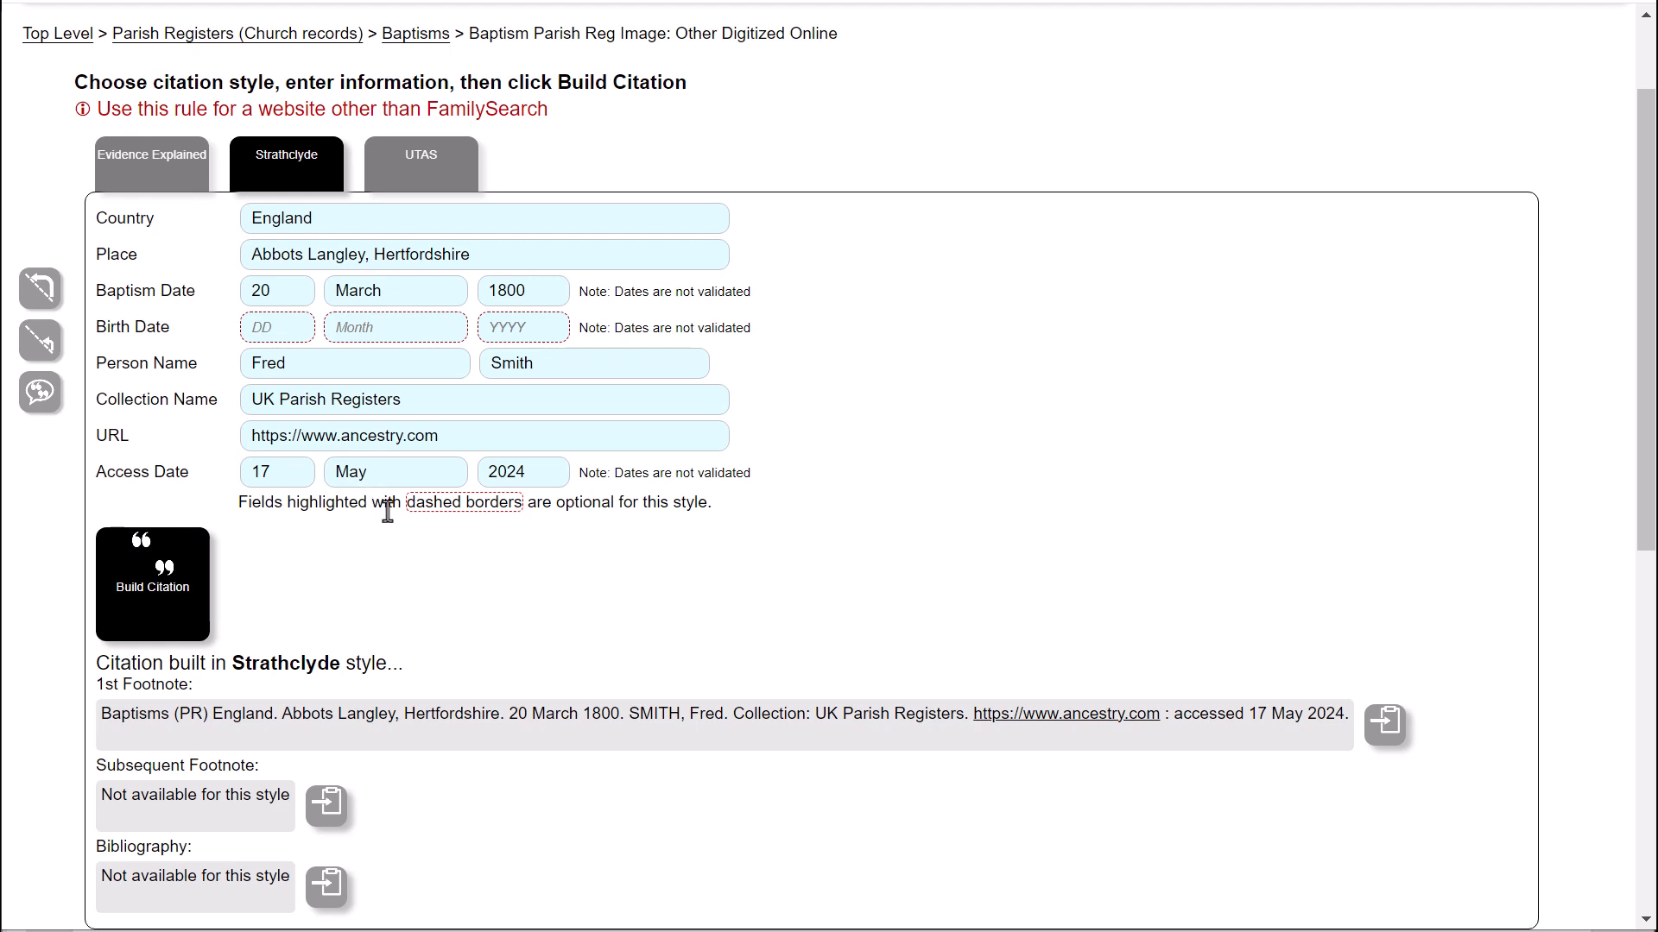
pyautogui.click(173, 184)
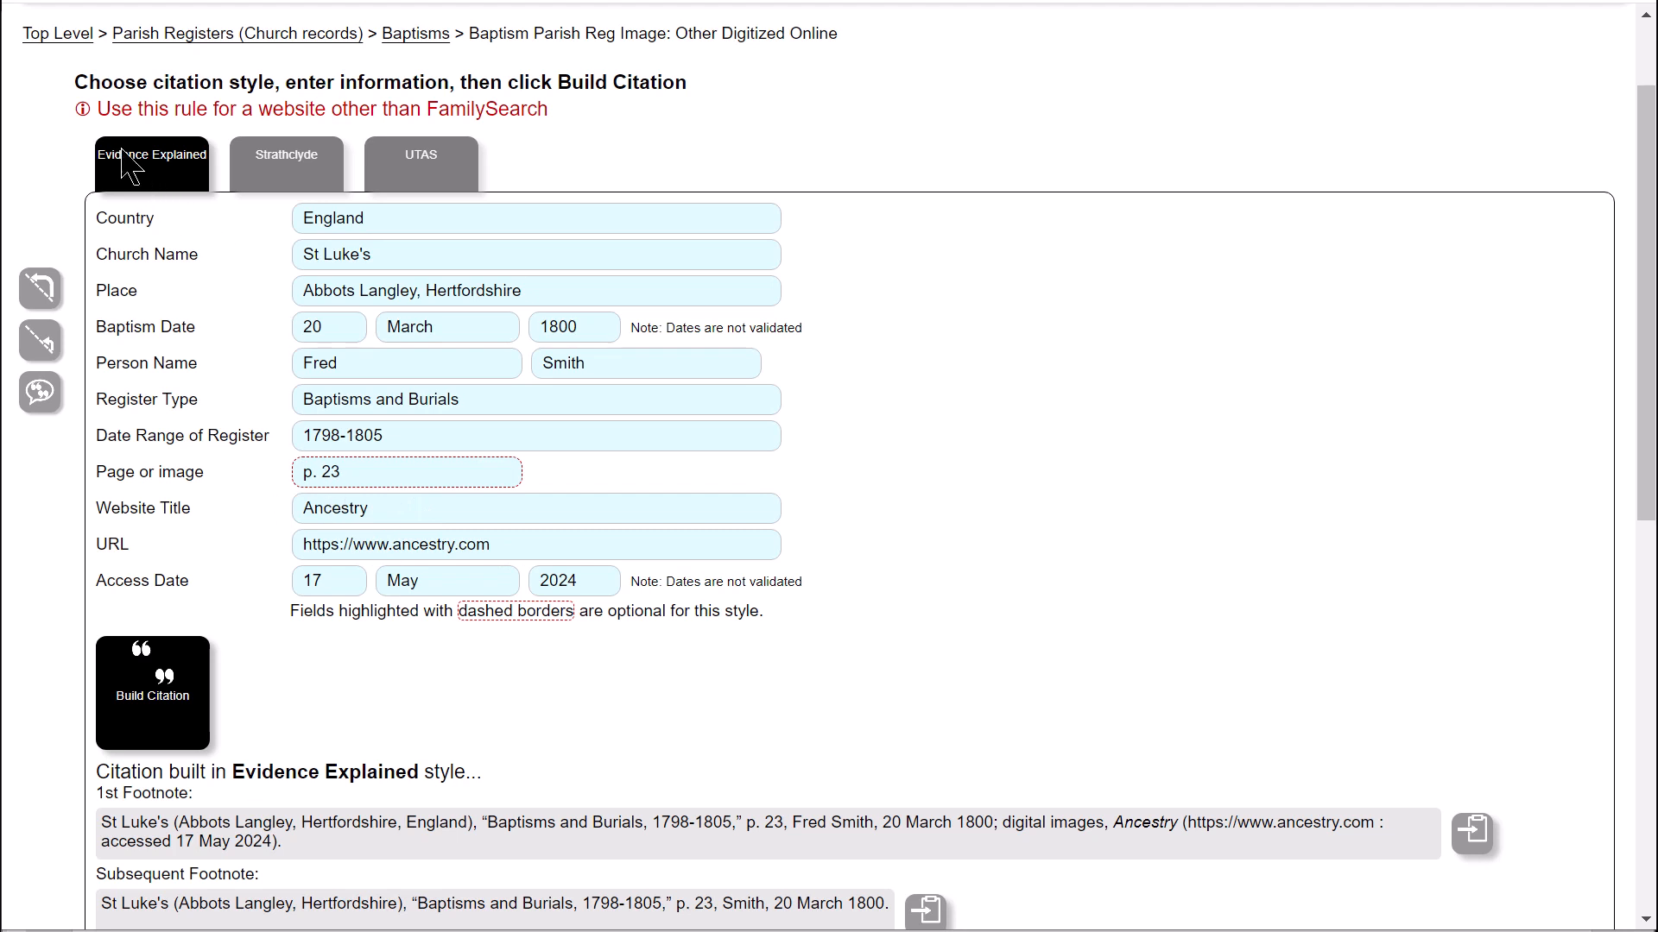
pyautogui.click(294, 178)
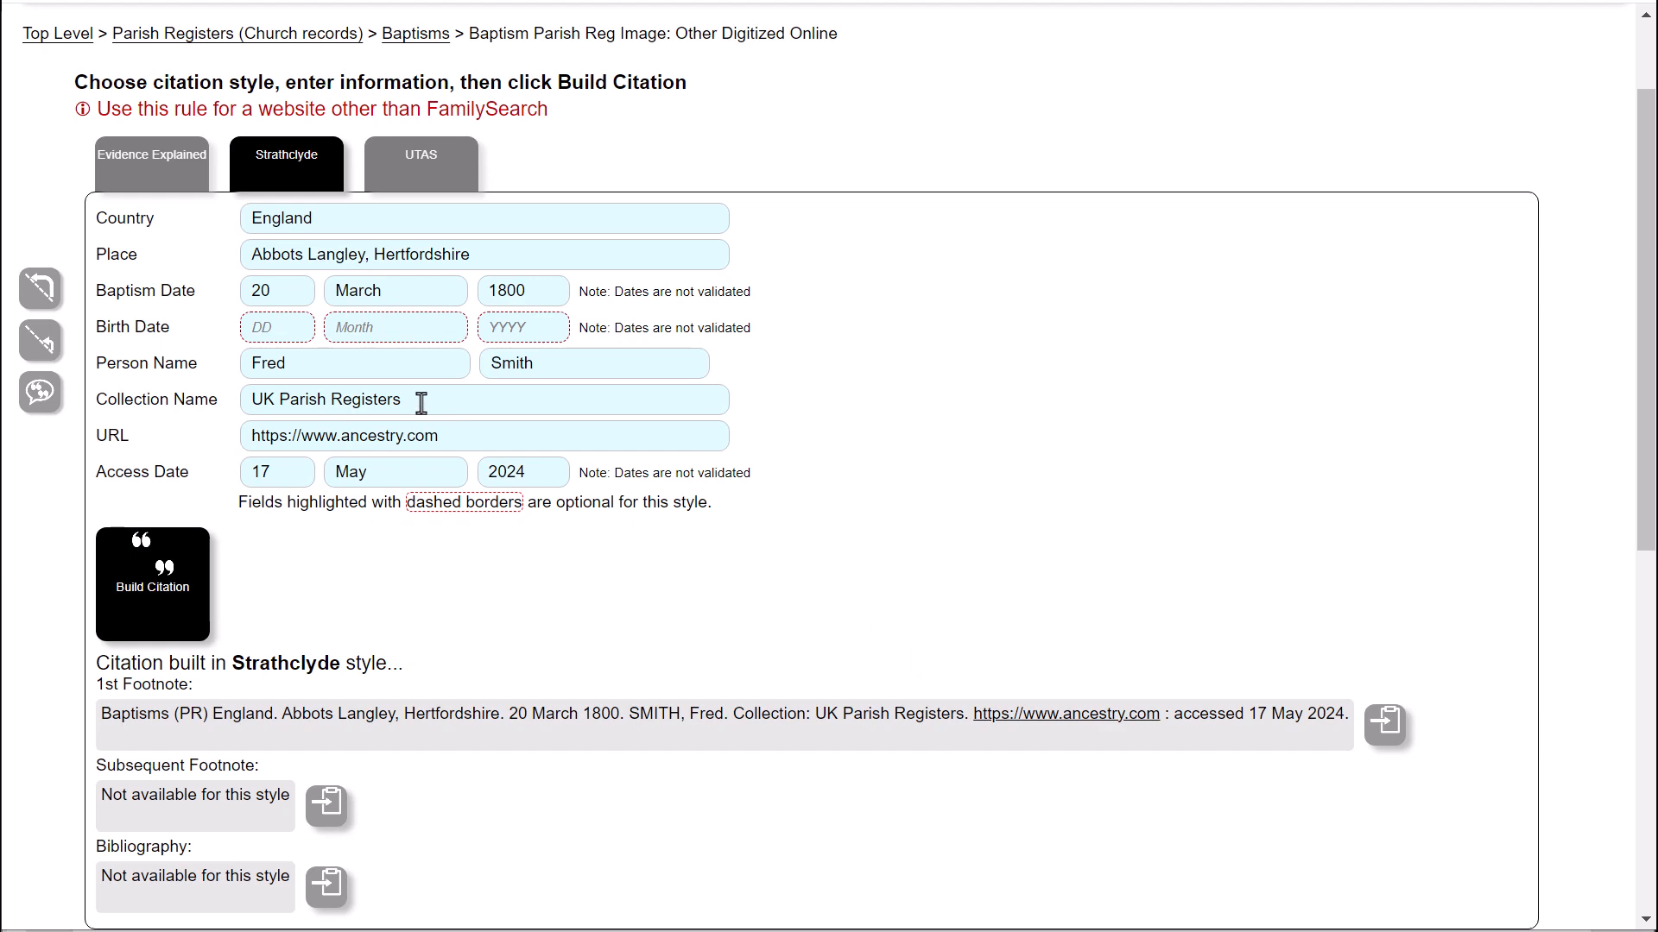
pyautogui.scroll(-2, 567, 682)
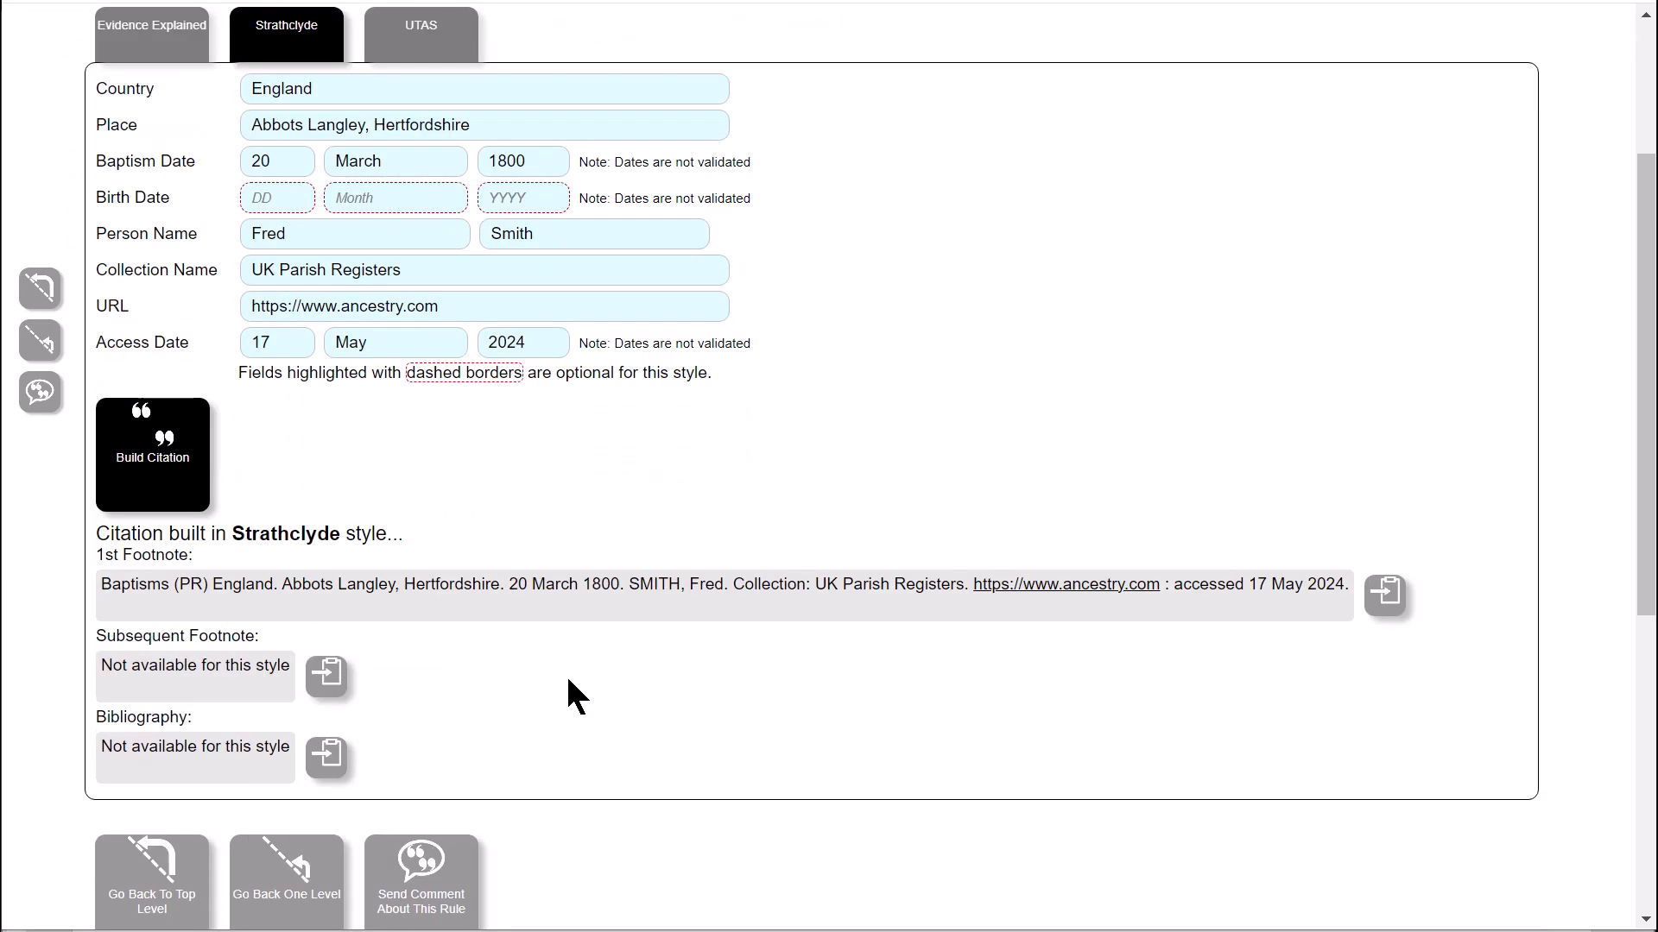
pyautogui.scroll(2, 567, 682)
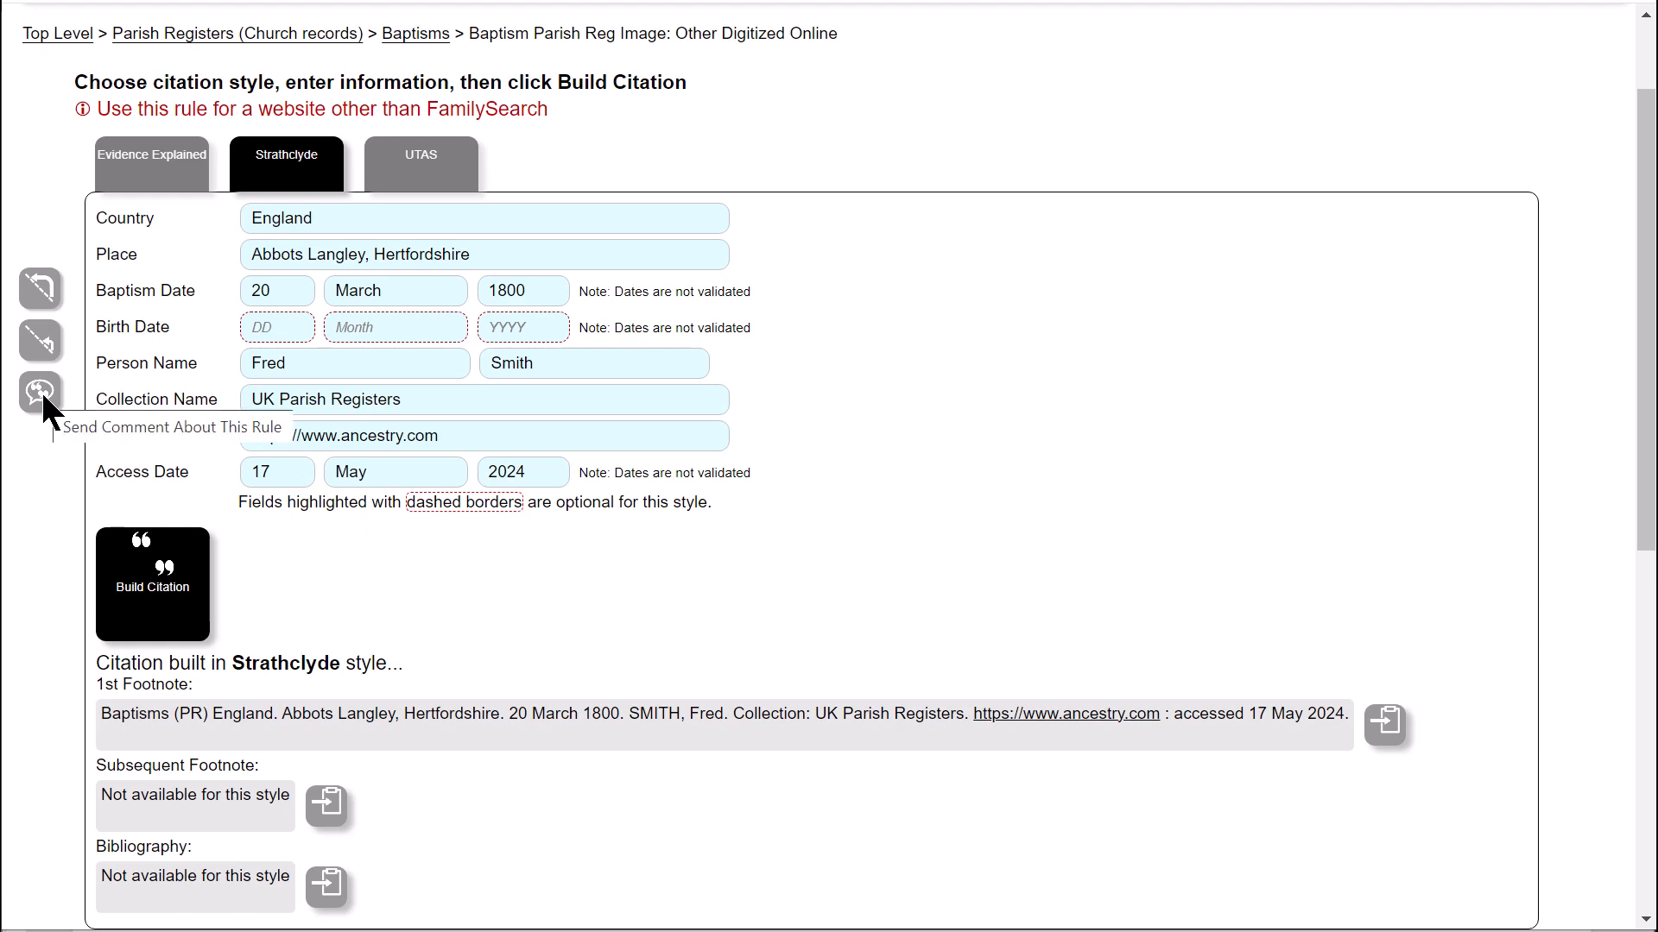
pyautogui.scroll(2, 40, 391)
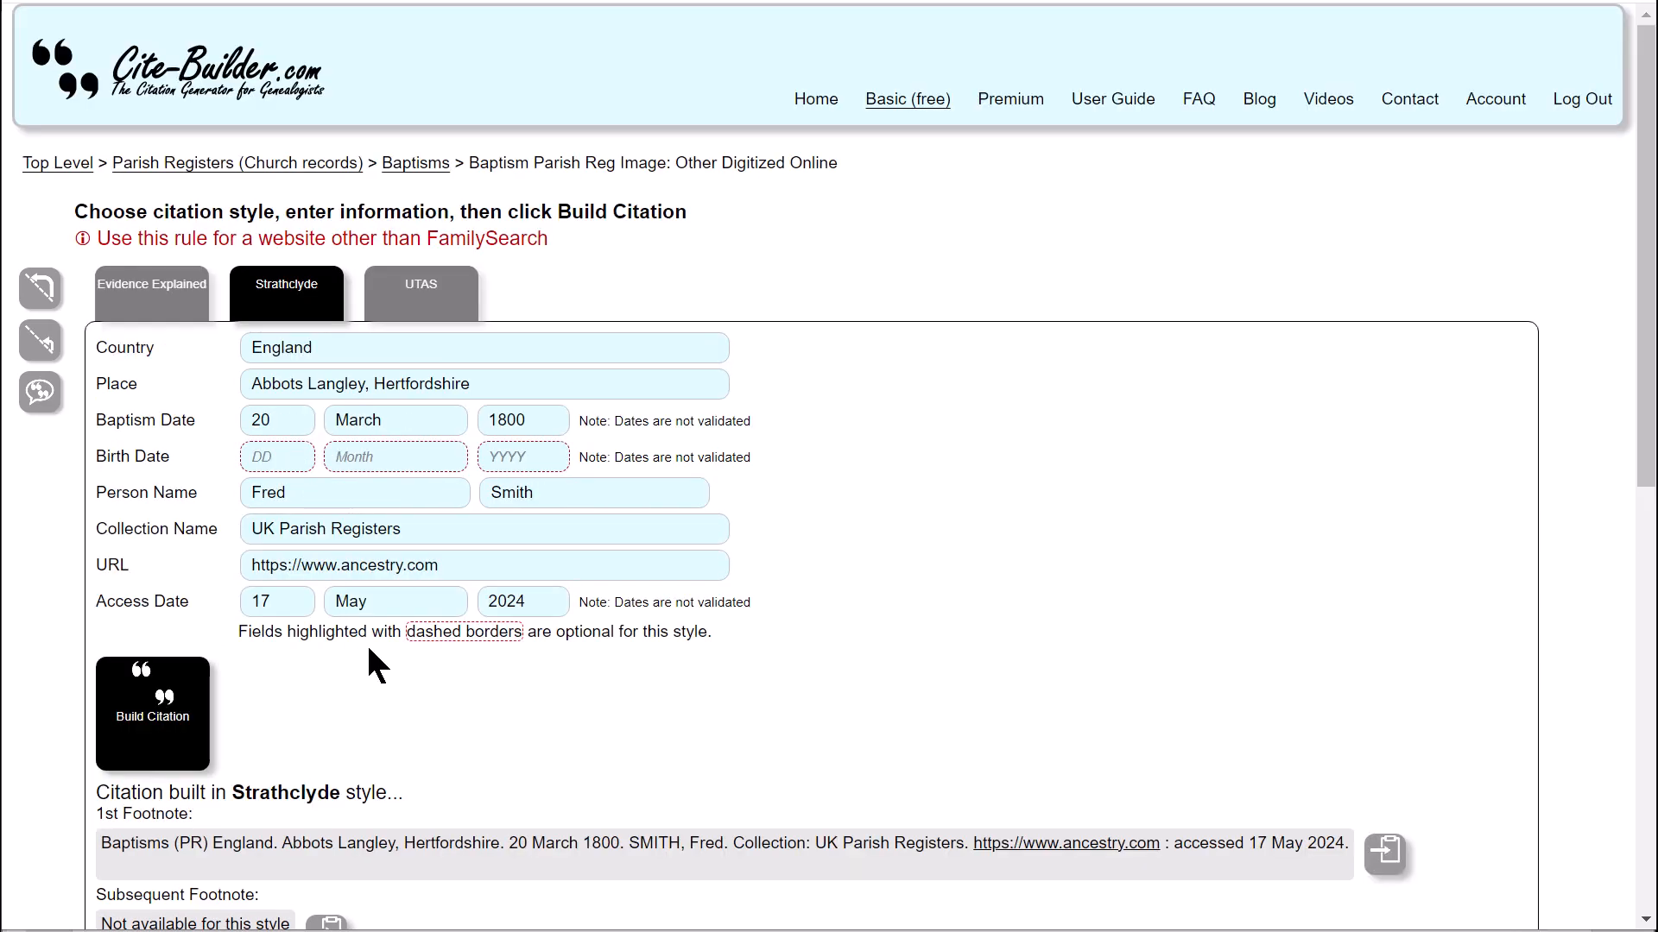
# - Open the Premium version of the parish register baptism rule "Baptism Parish Reg Image: Other Digitized Online"
pyautogui.click(1010, 102)
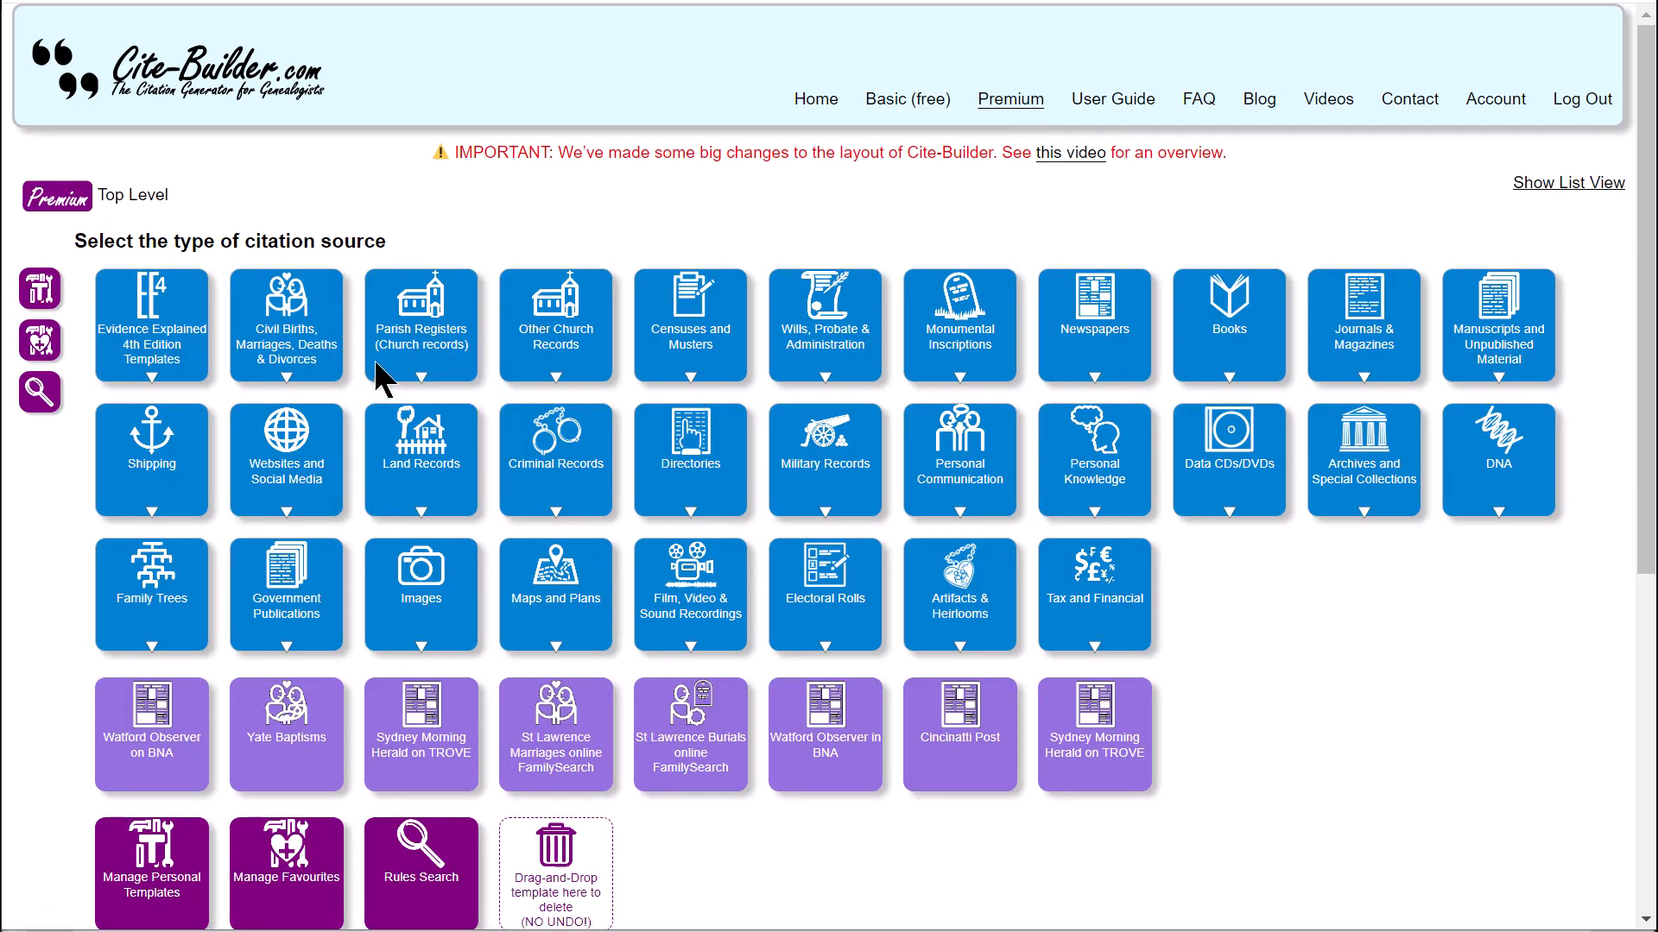
pyautogui.click(412, 336)
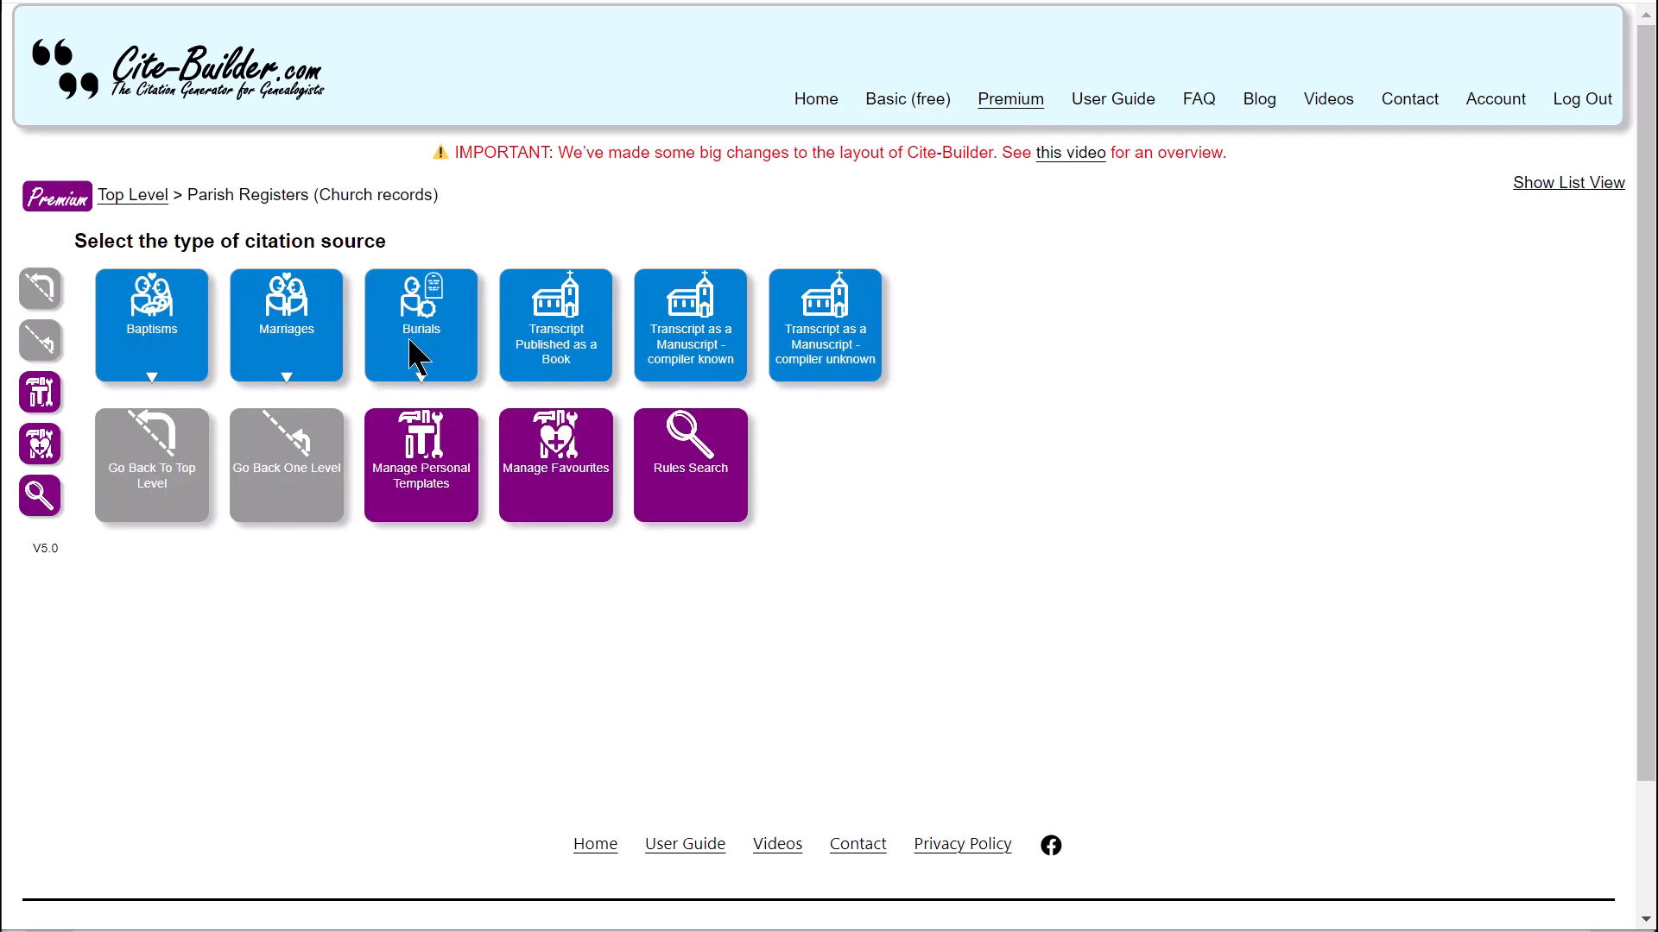
pyautogui.click(182, 344)
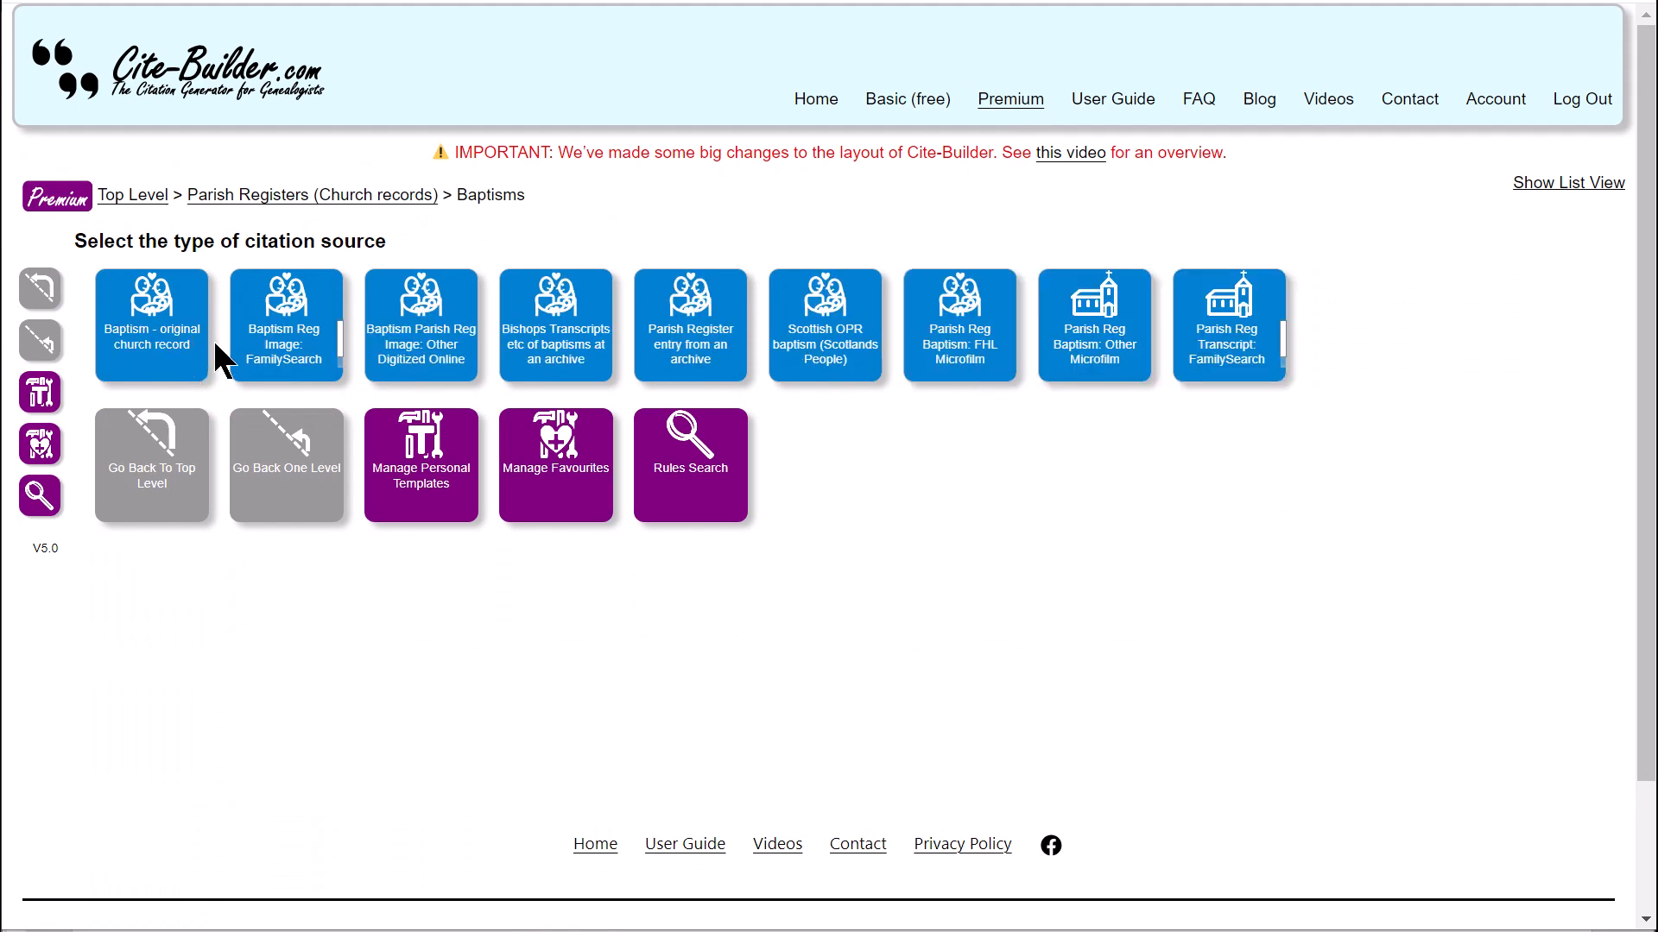
pyautogui.click(452, 351)
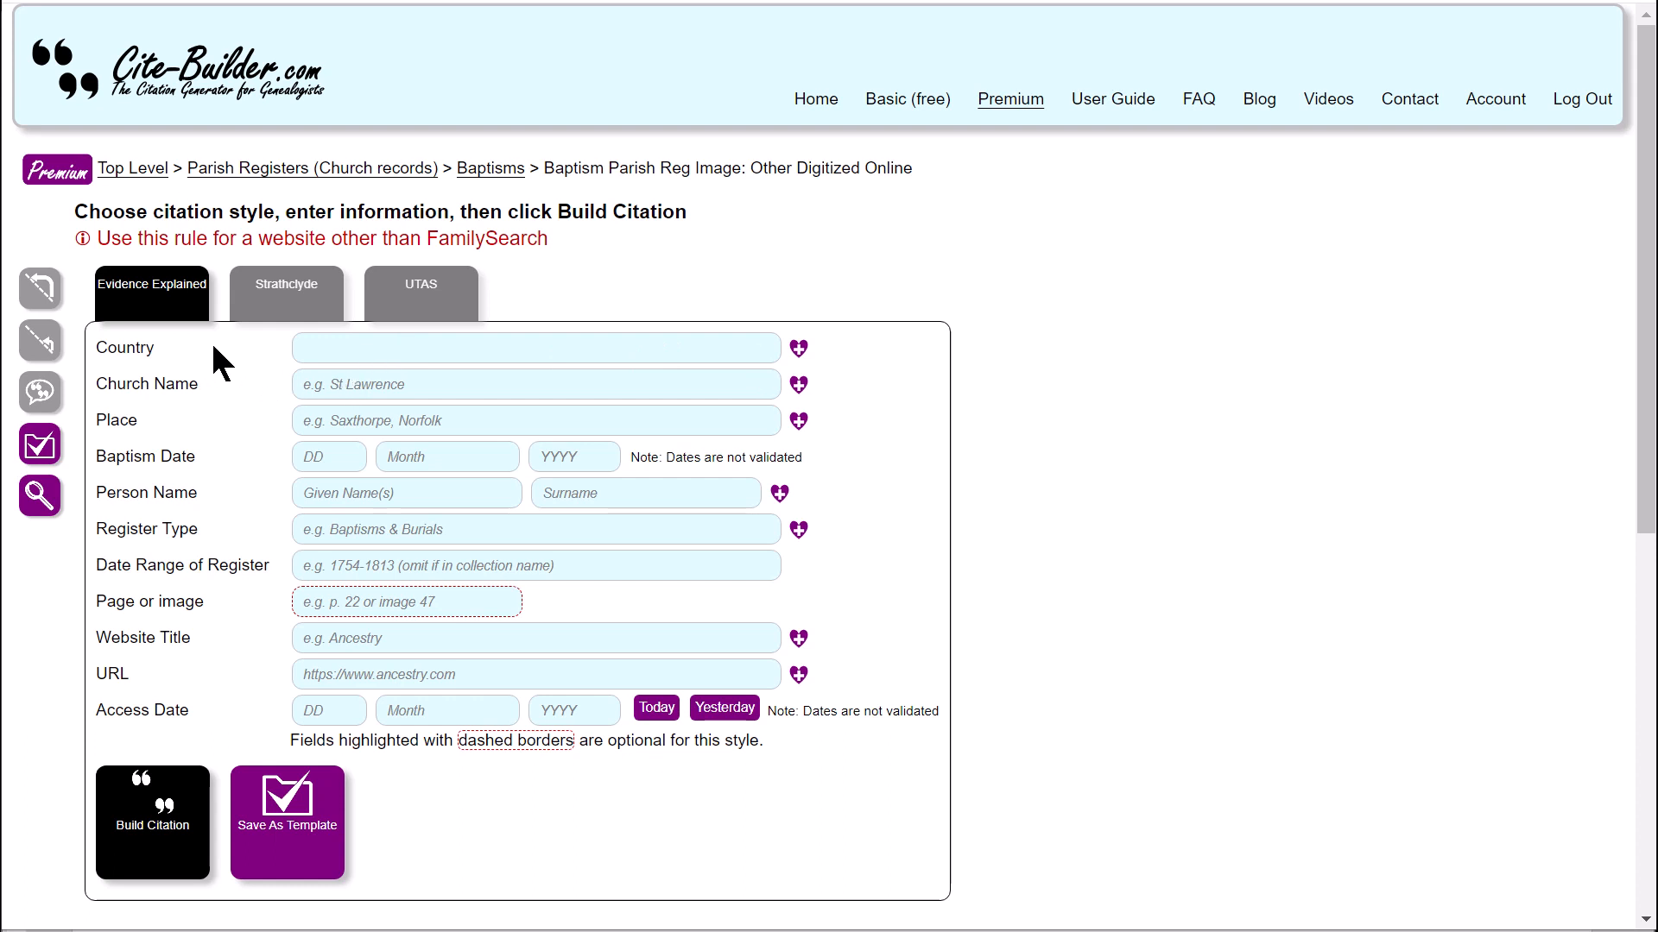
# - Fill in country England, church name St Lukes and place Abbots Langley, Hertfordshire from the saved favourites
pyautogui.click(759, 350)
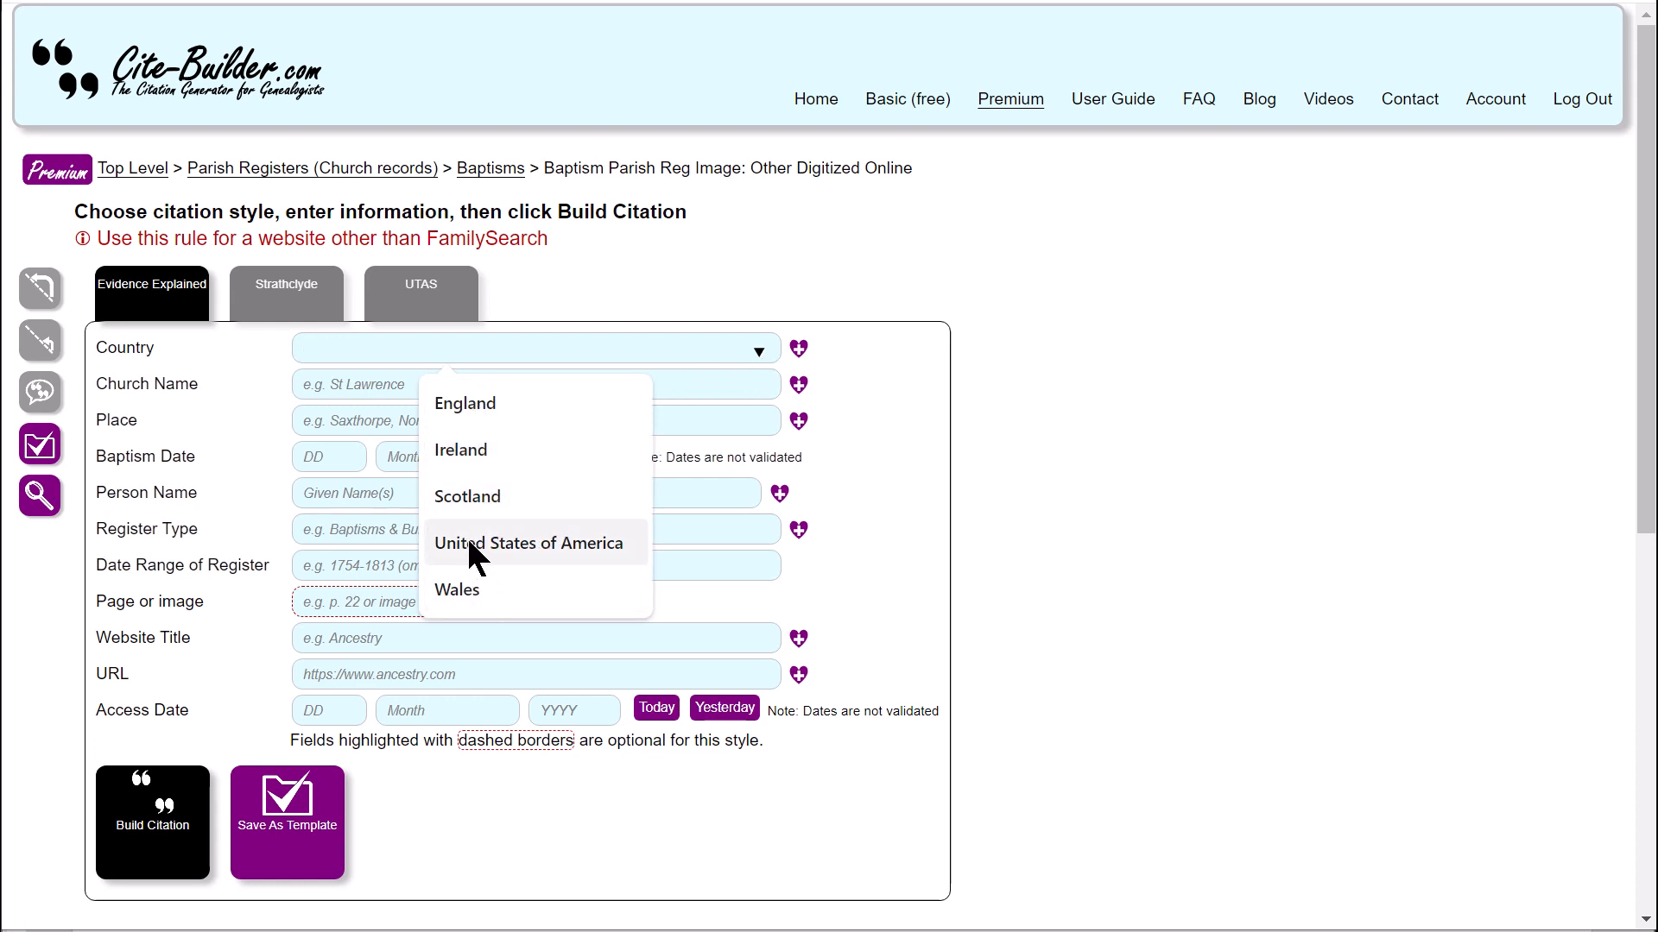
pyautogui.click(476, 406)
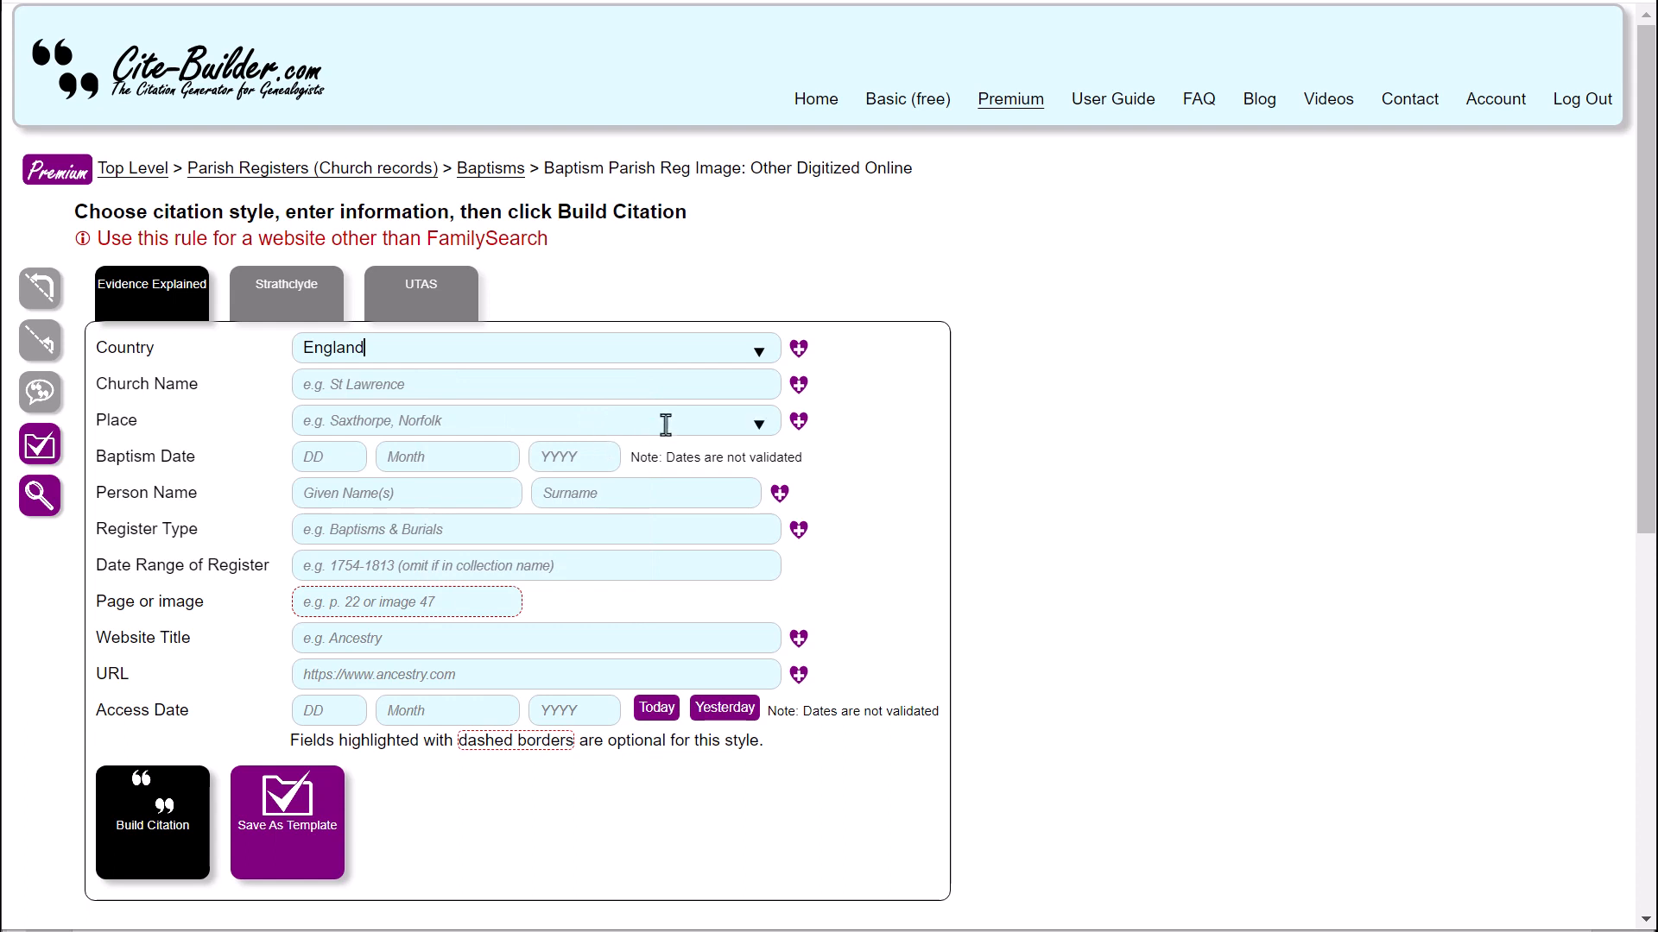
pyautogui.click(727, 384)
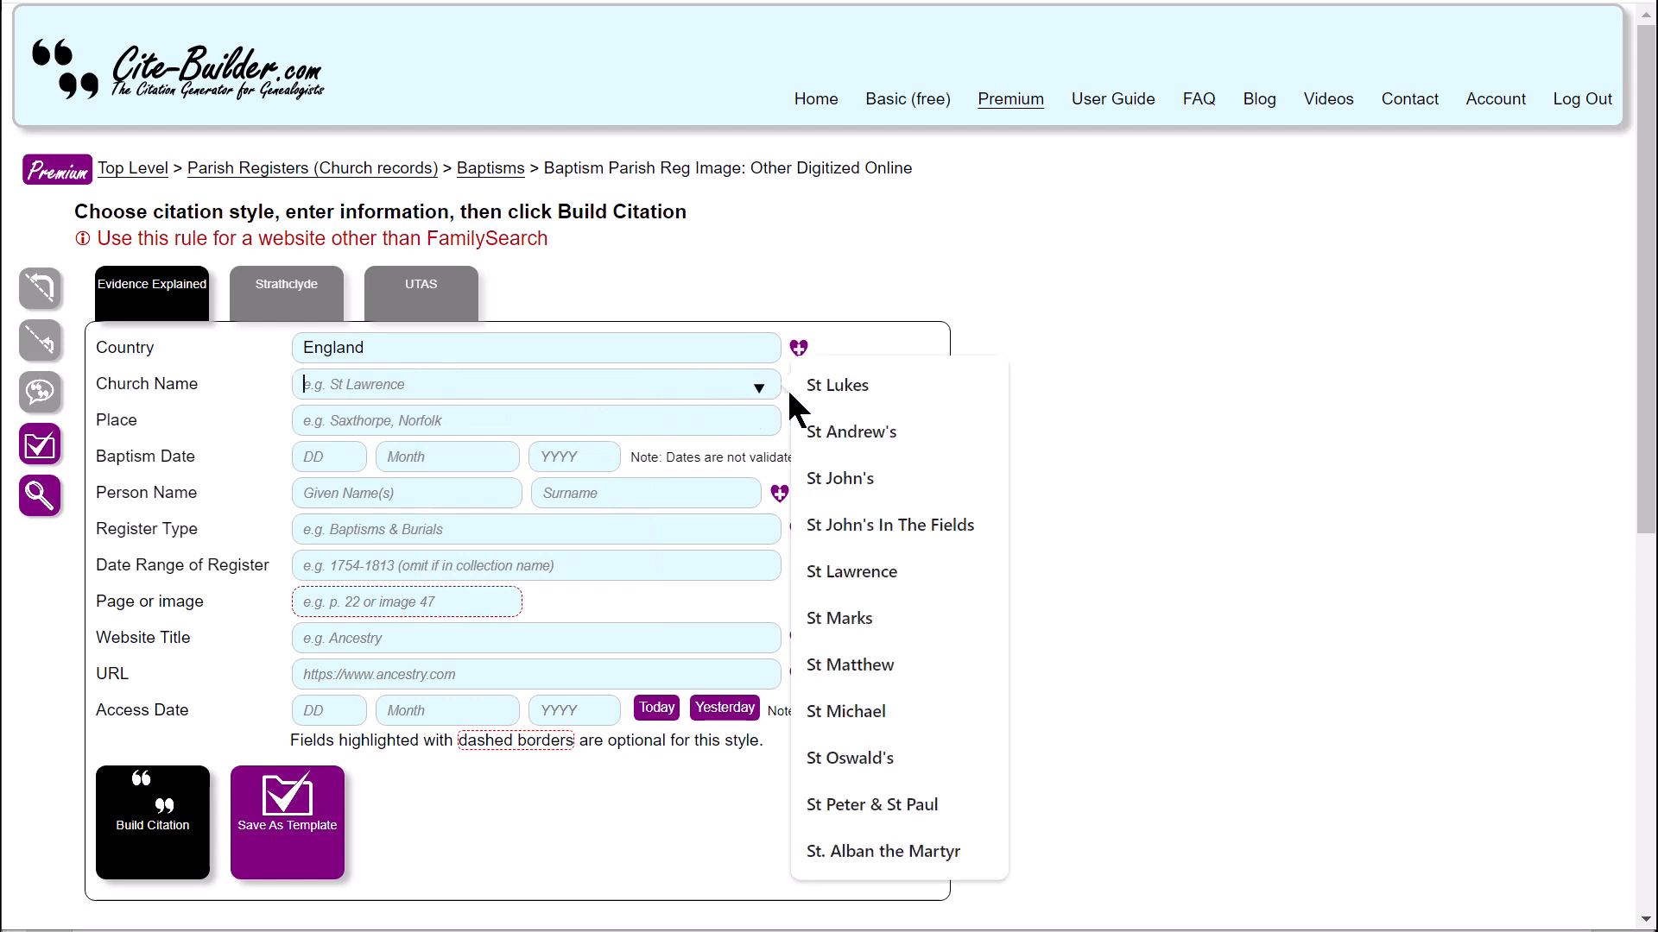
pyautogui.click(833, 386)
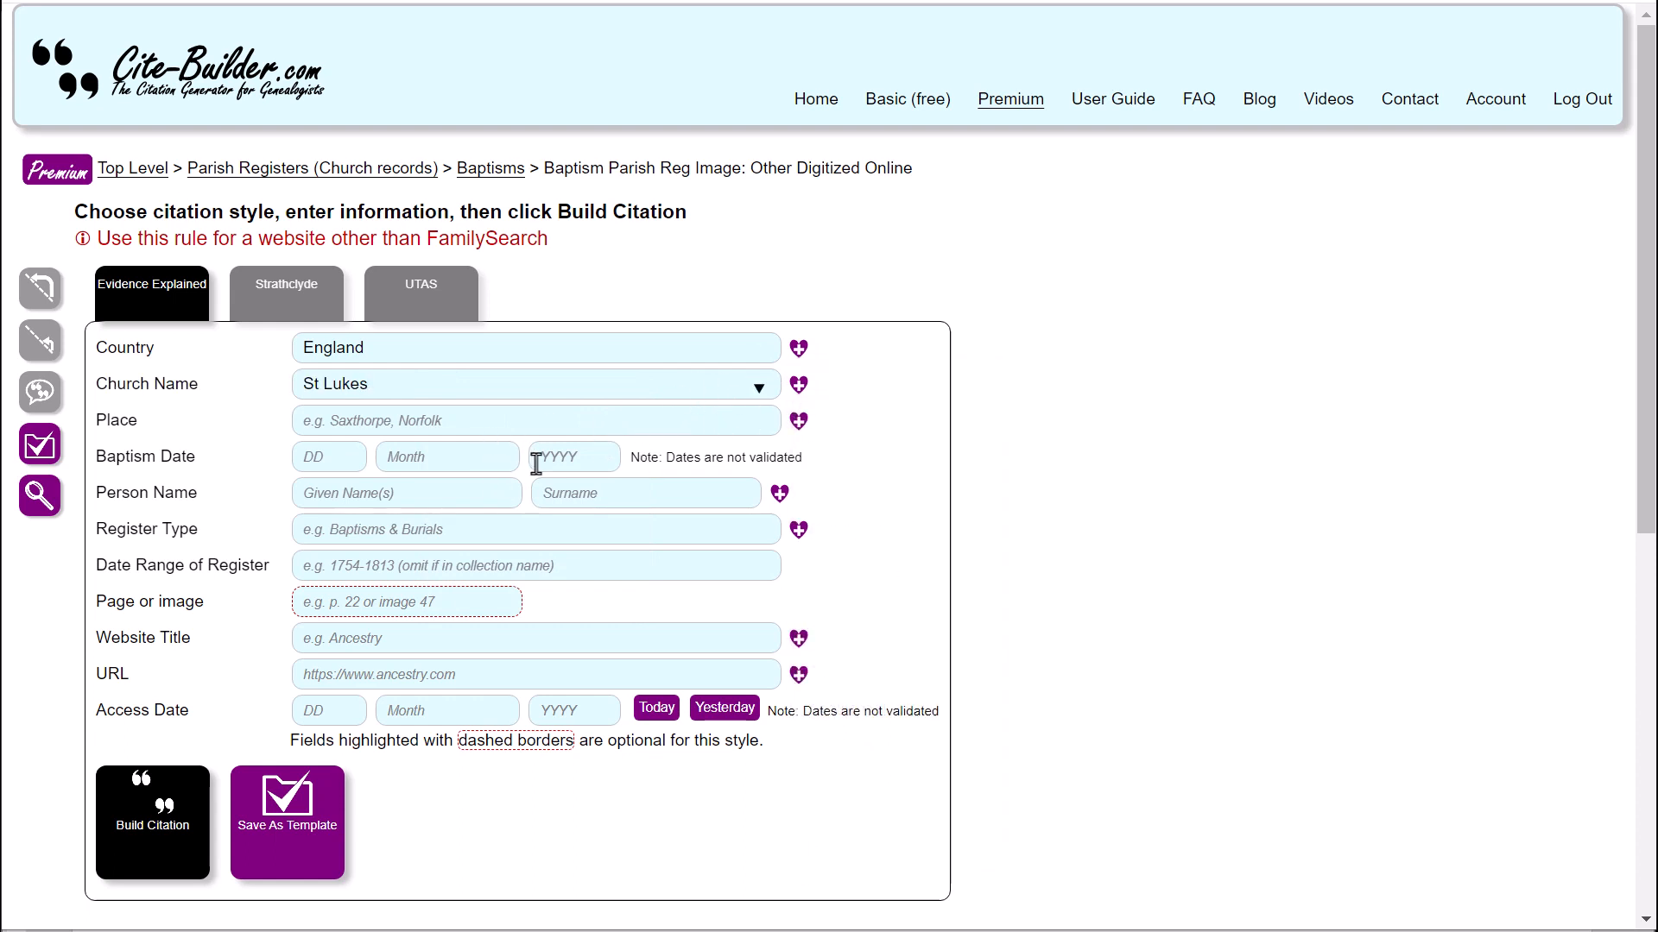
pyautogui.click(631, 422)
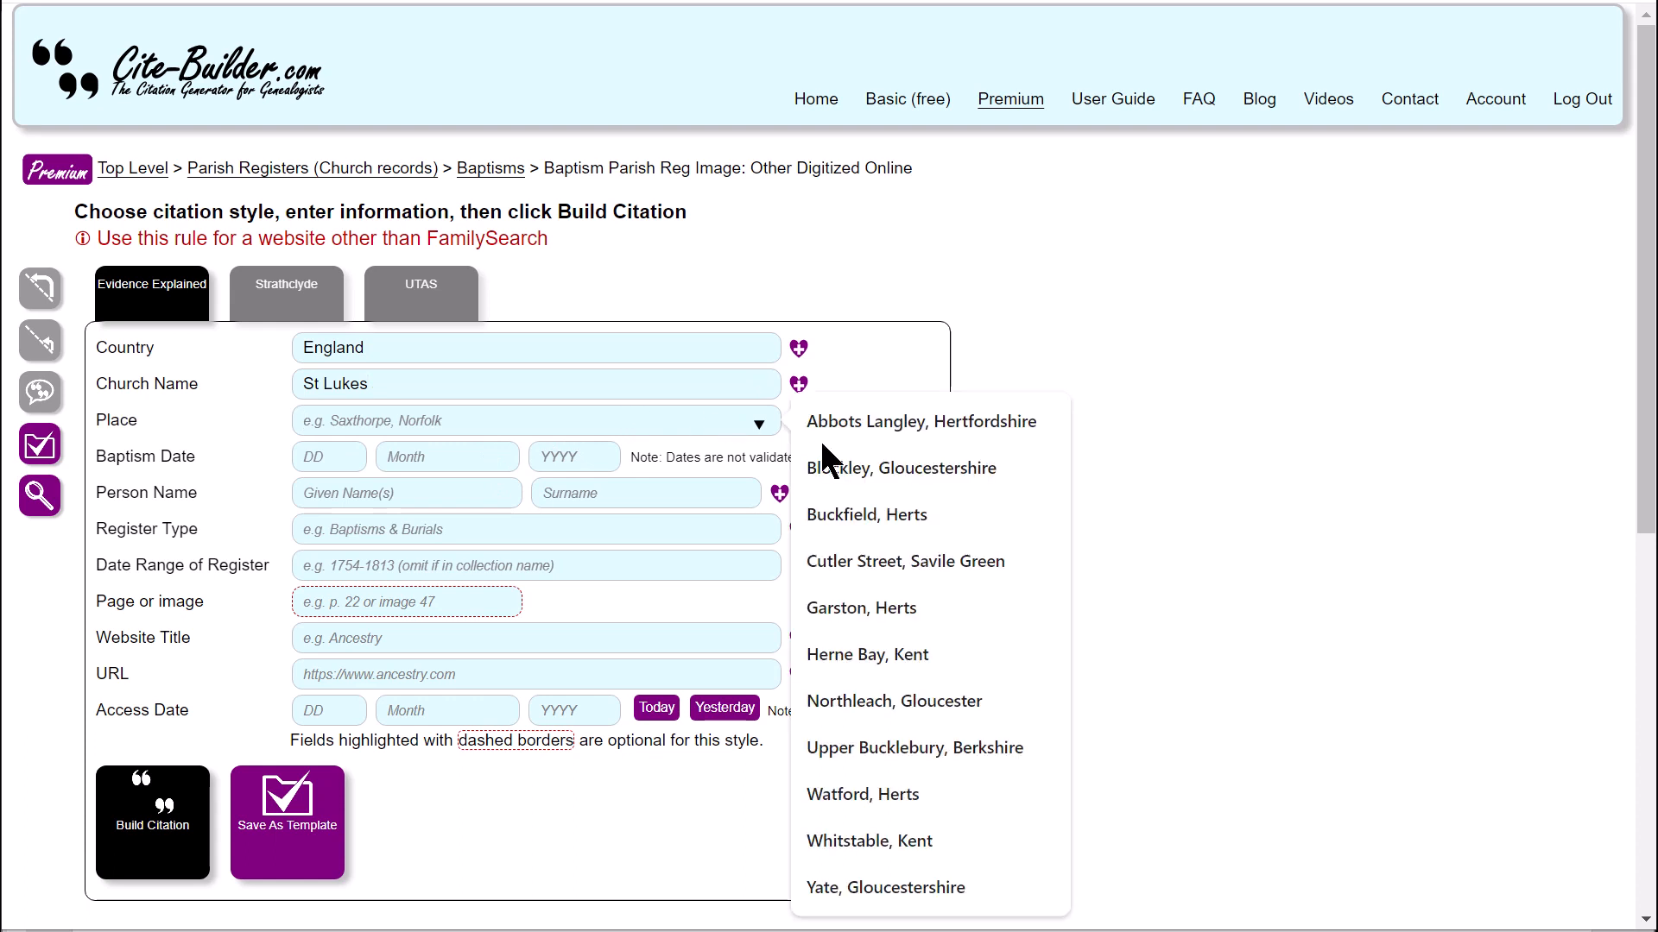
pyautogui.click(878, 425)
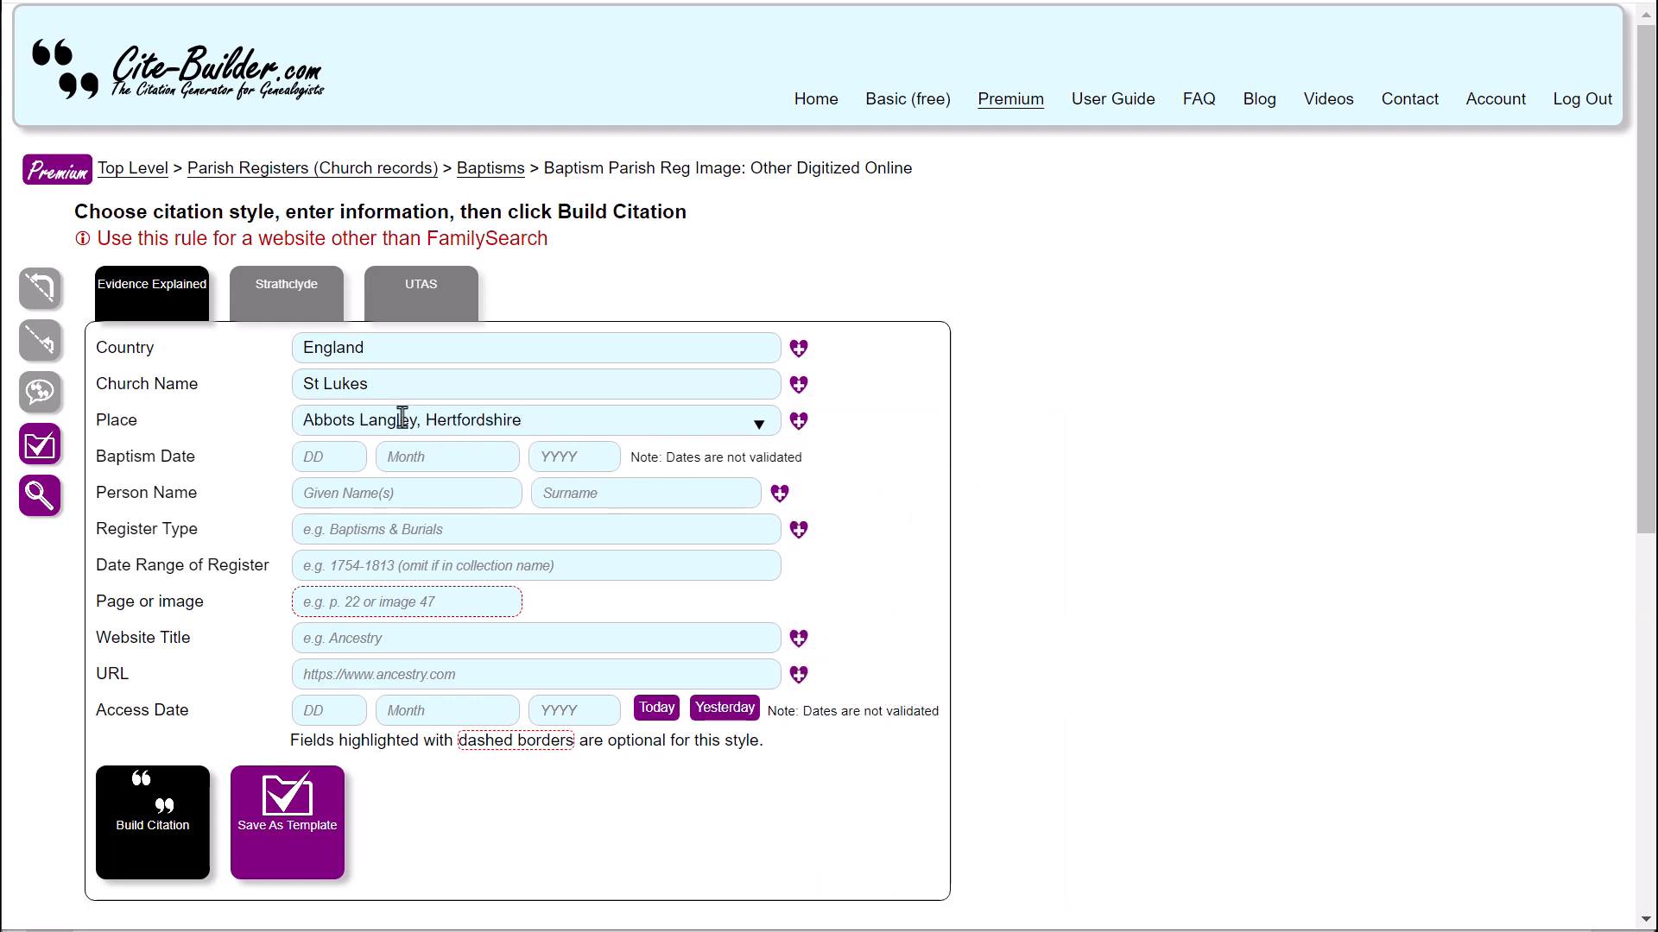
# - Correct the church name to St Luke's and add it to the church name favourites
pyautogui.click(363, 383)
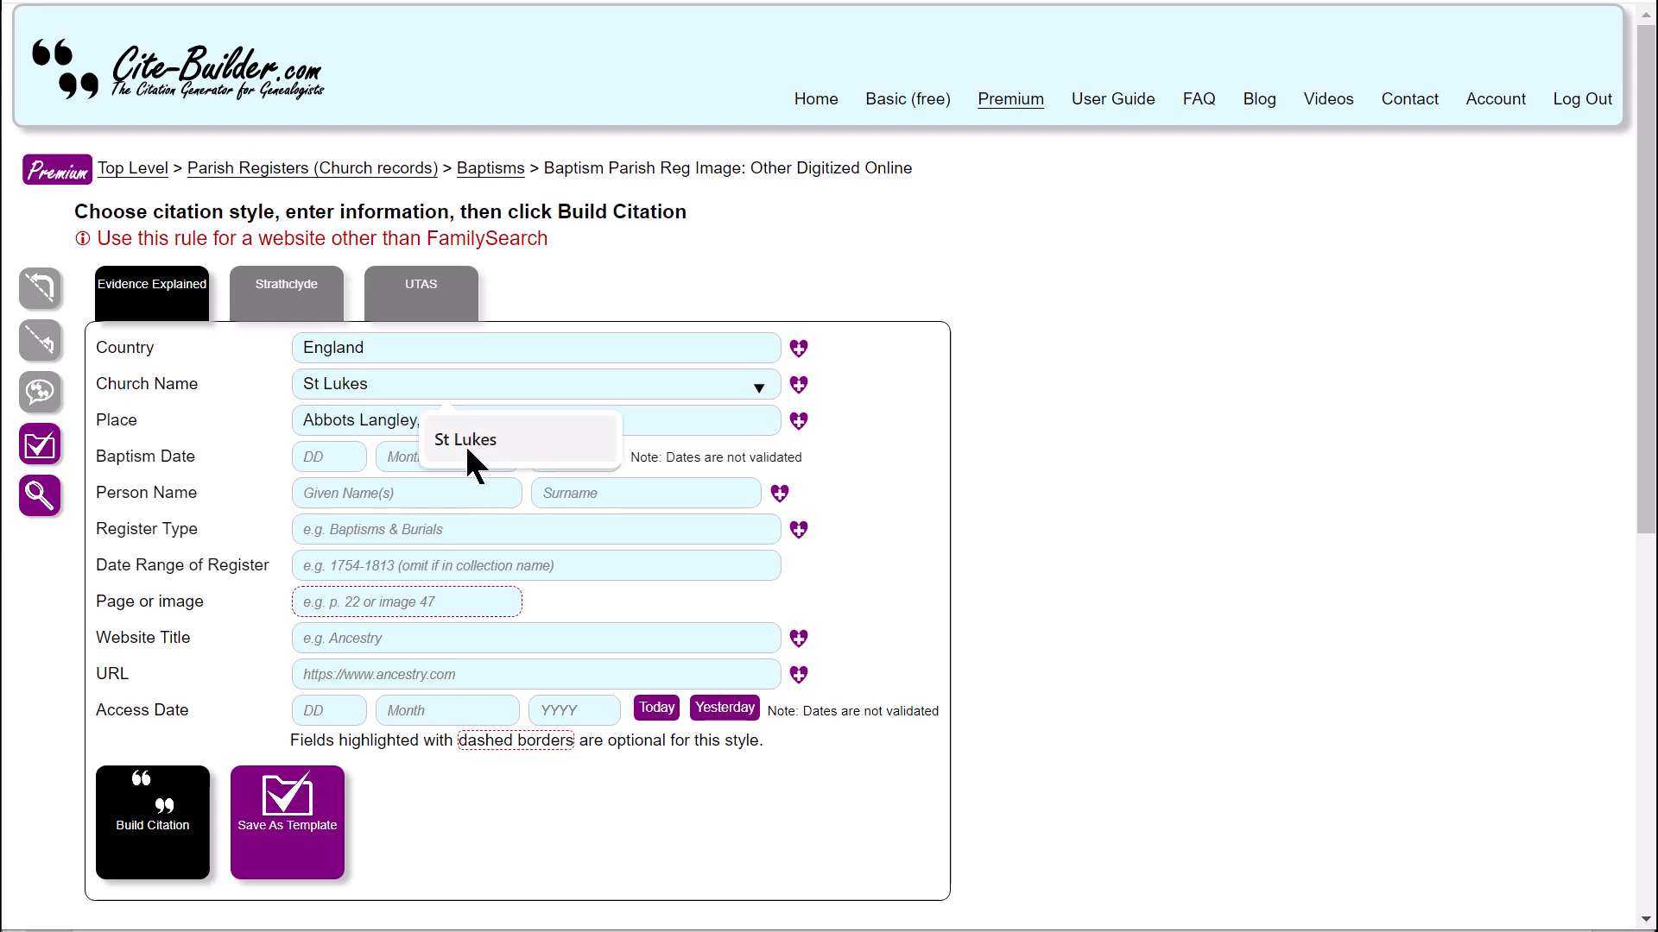
pyautogui.write("'")
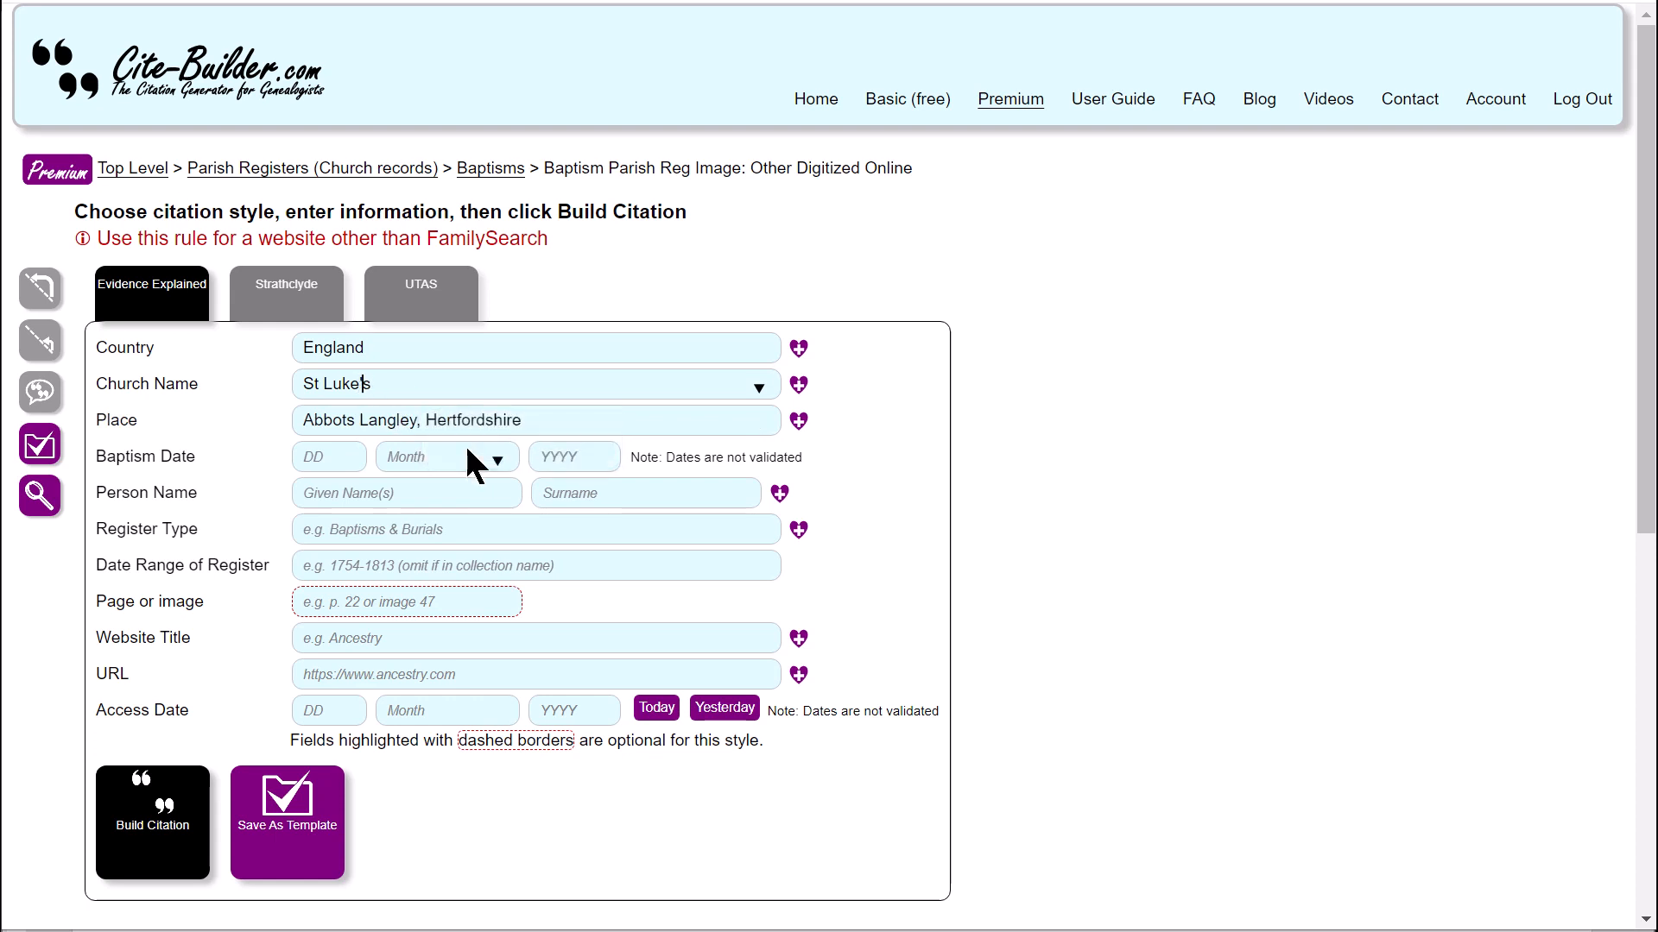
pyautogui.click(793, 387)
pyautogui.click(267, 211)
# - Clear the church name and refill it with St Luke's from the favourites
pyautogui.click(439, 387)
pyautogui.moveTo(440, 390); pyautogui.dragTo(204, 376)
pyautogui.press('BackSpace')
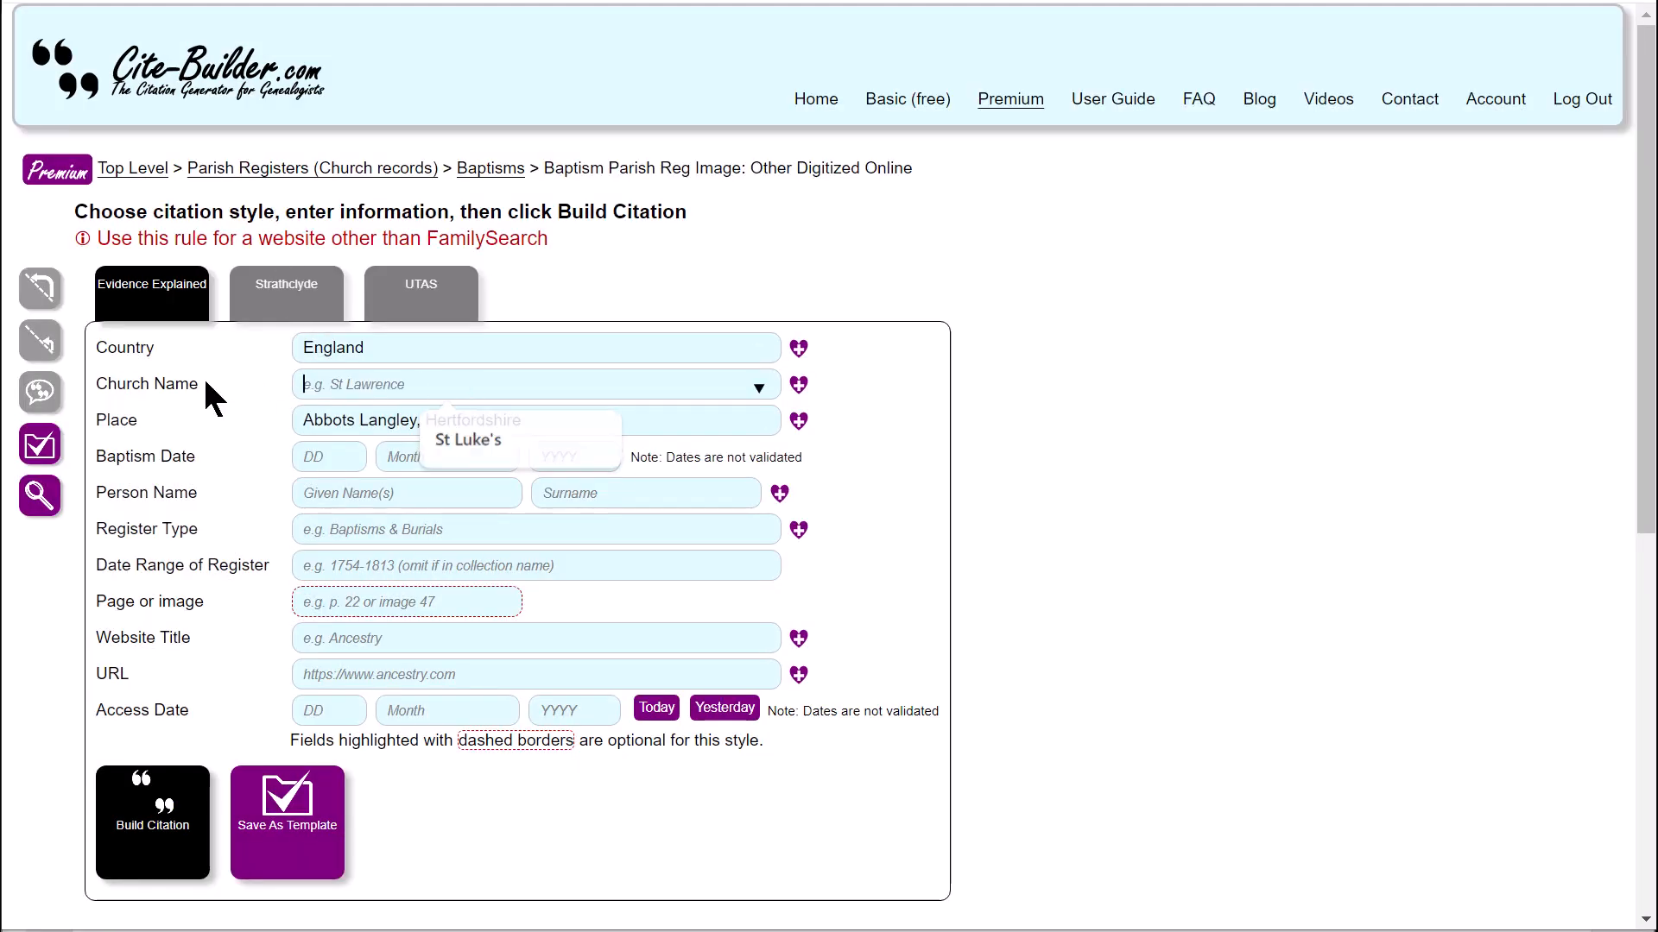
pyautogui.click(751, 390)
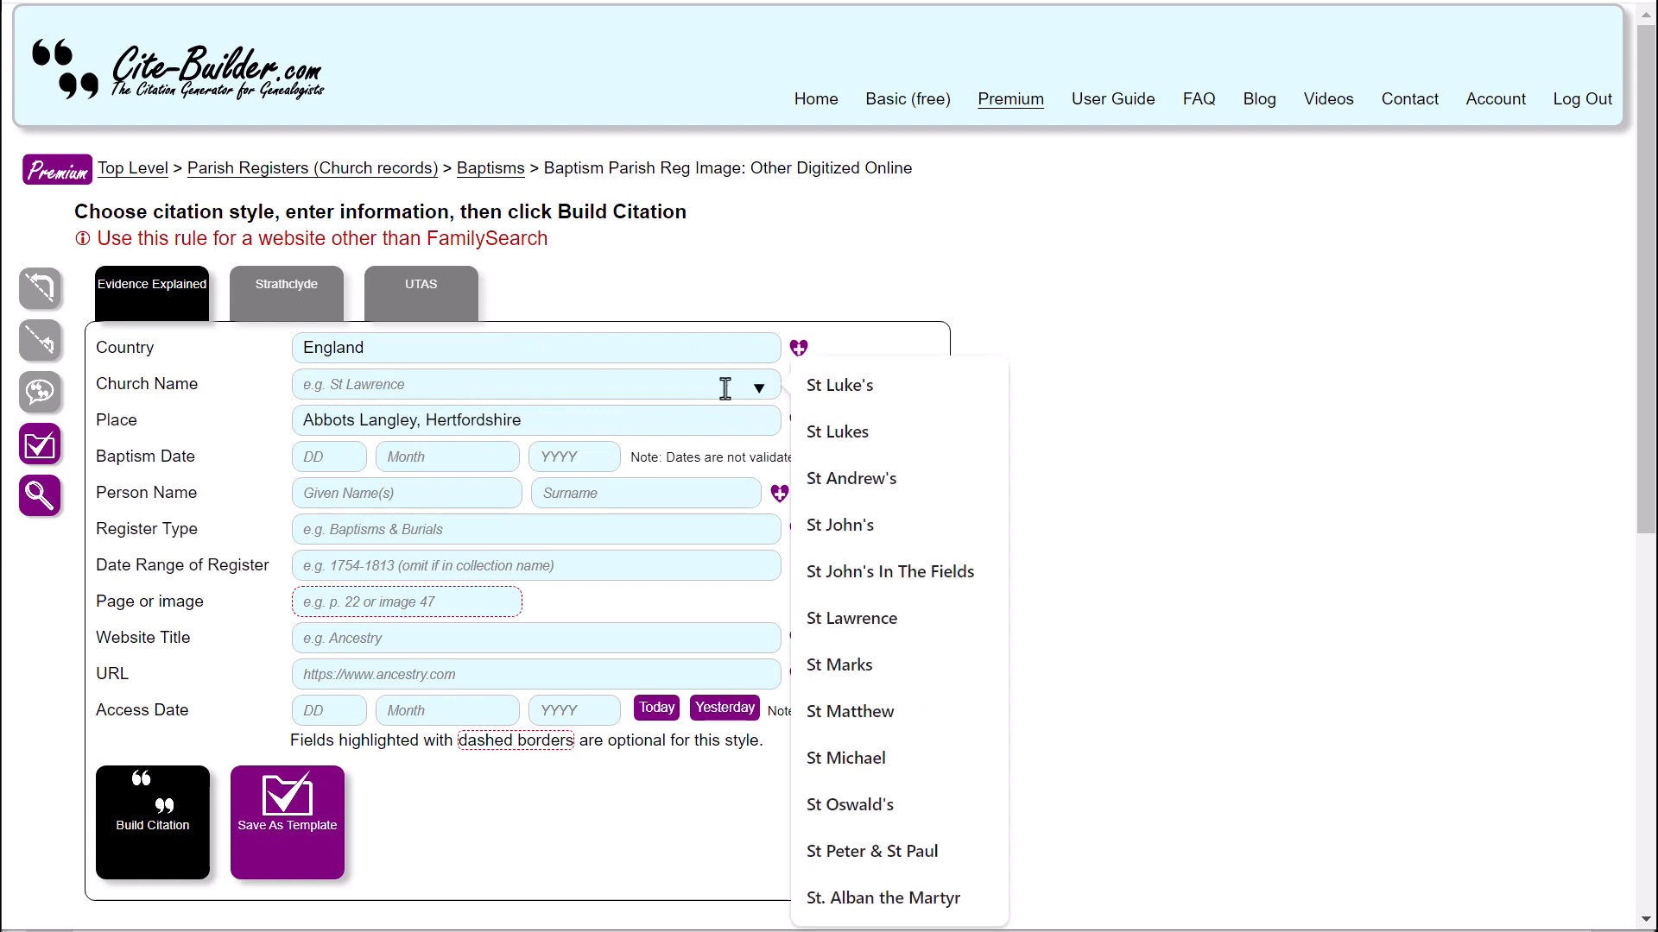
pyautogui.click(829, 386)
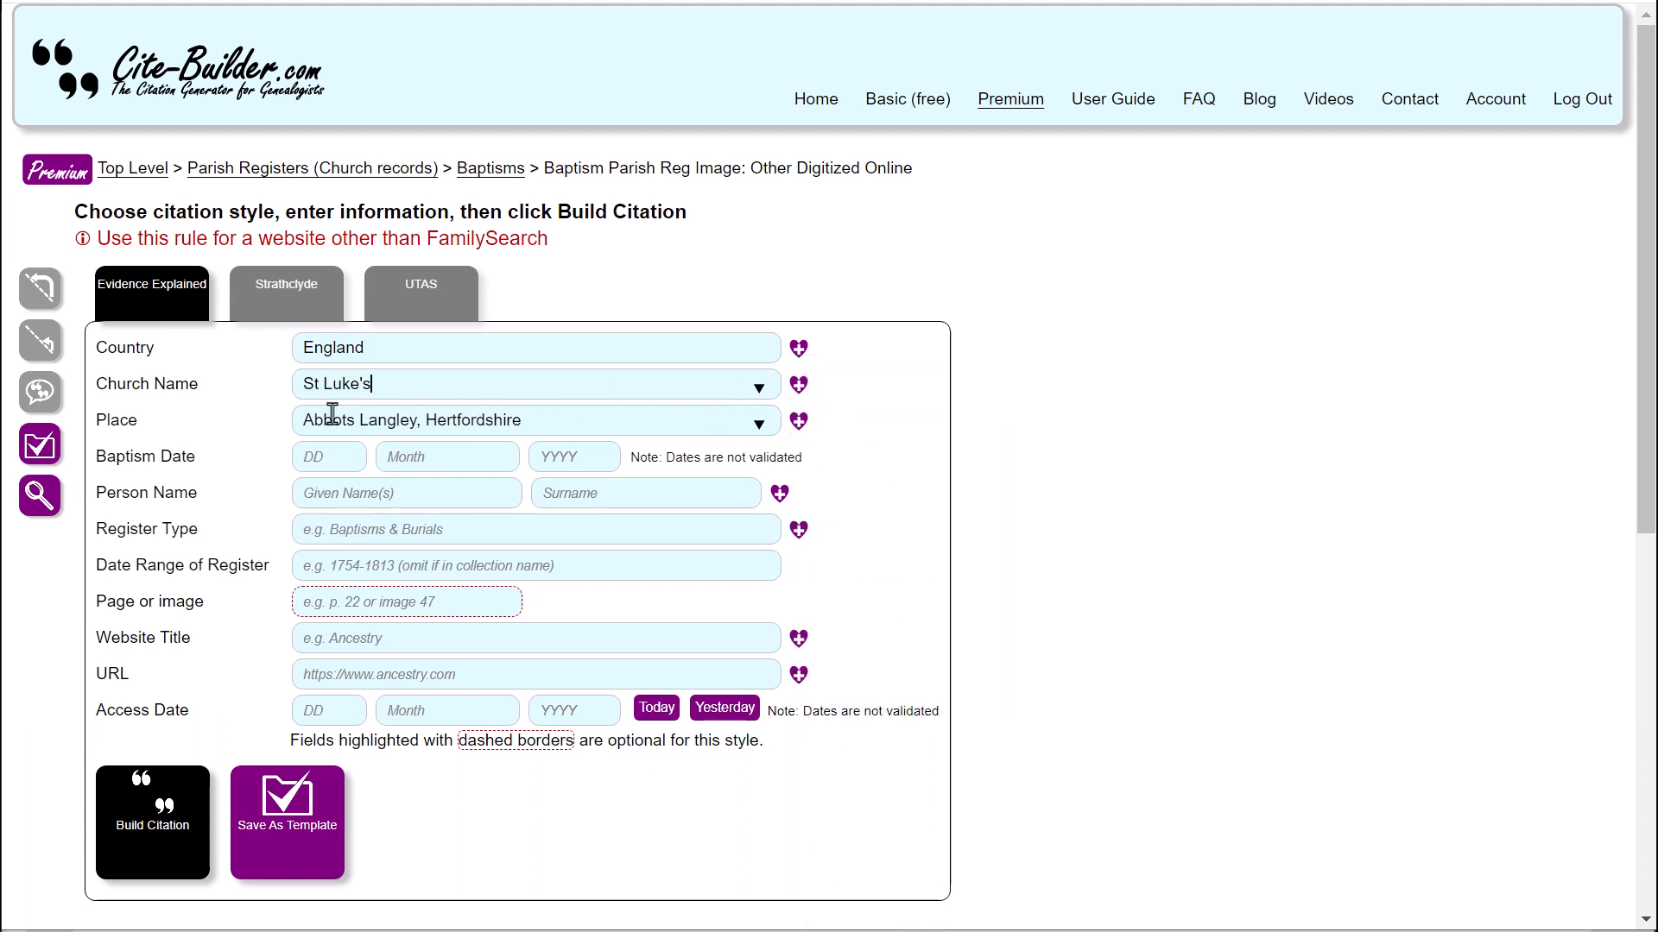
# - Set the baptism date to 20 March 1800
pyautogui.click(350, 457)
pyautogui.click(445, 456)
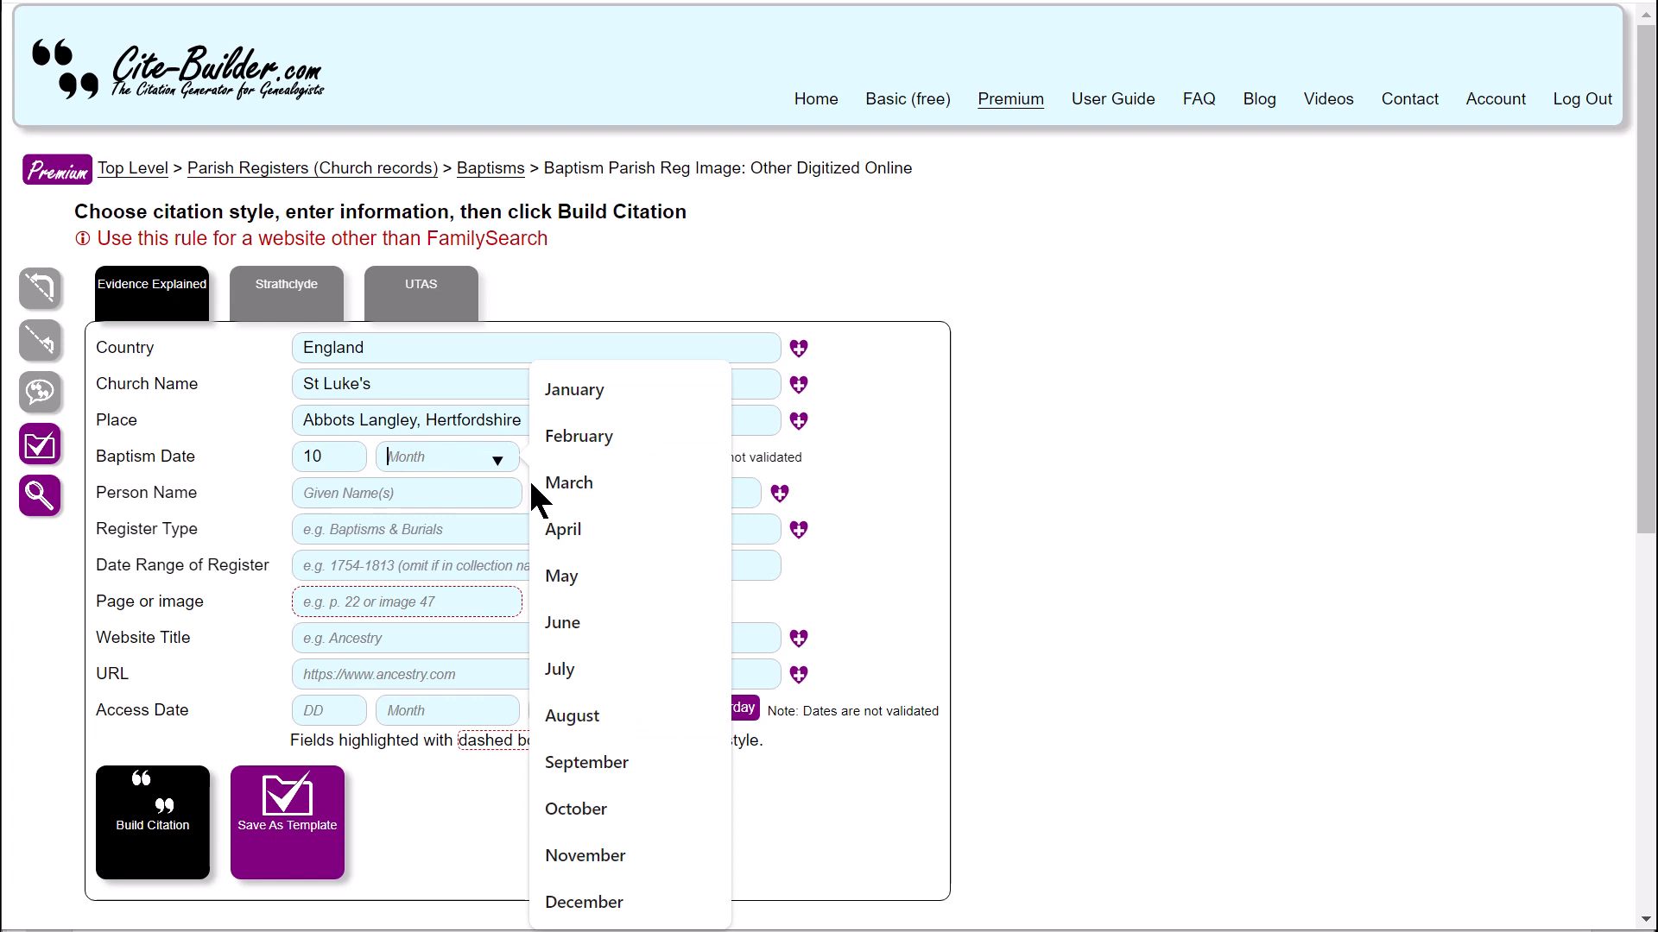
pyautogui.click(566, 482)
pyautogui.moveTo(361, 460); pyautogui.dragTo(306, 458)
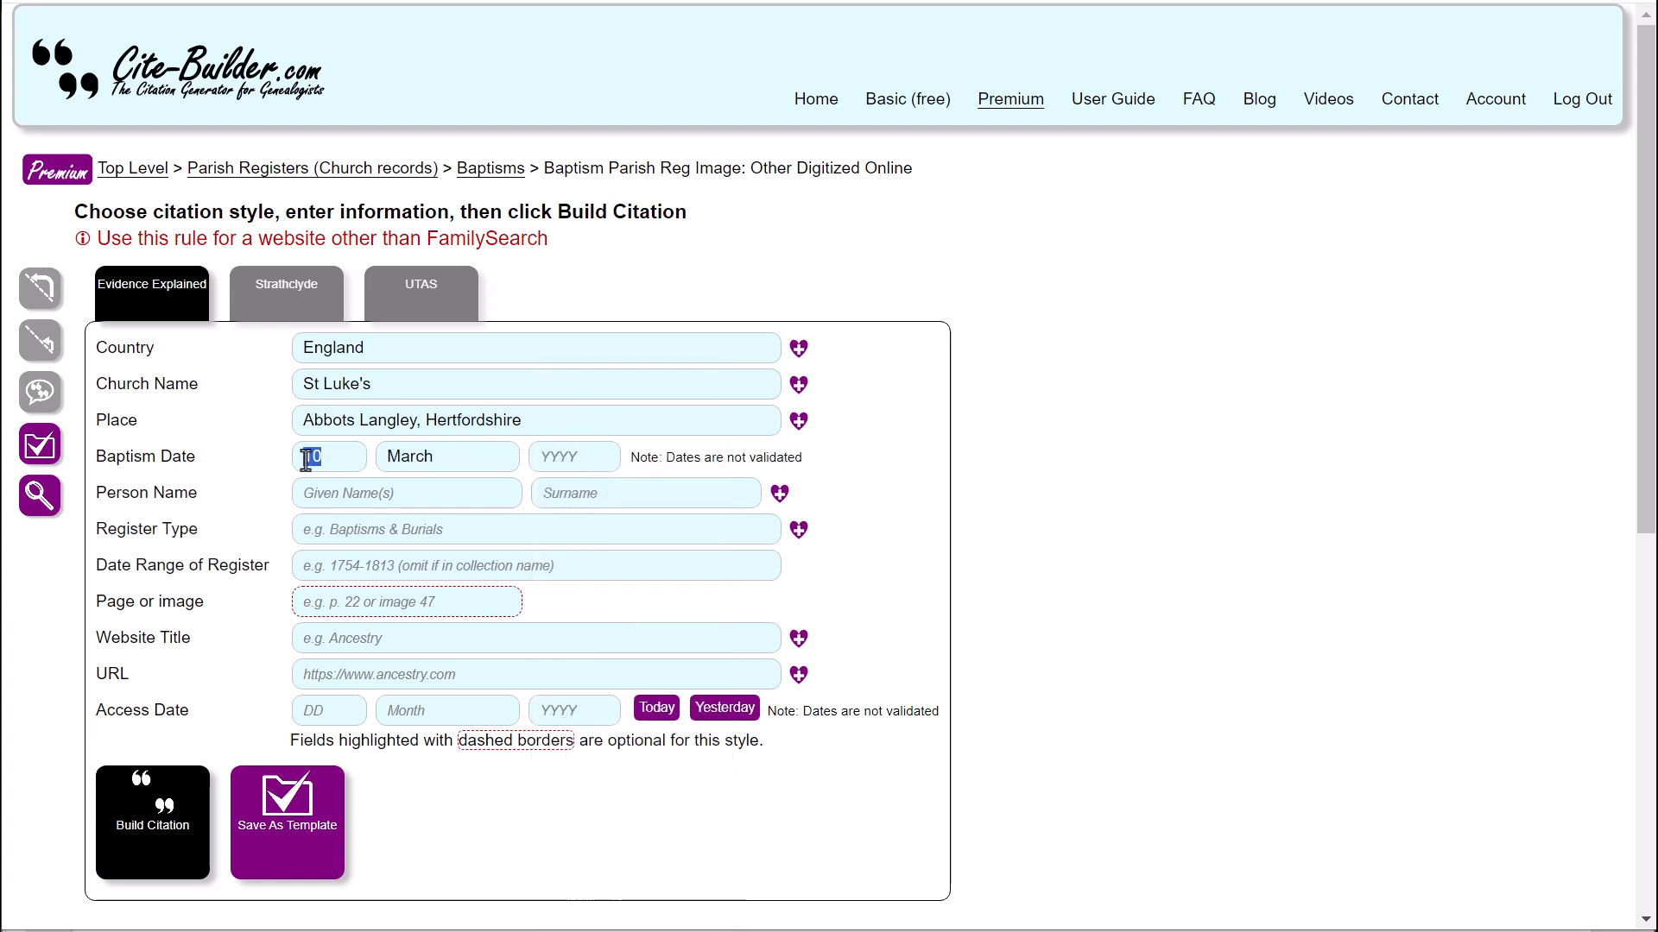
pyautogui.write('20')
pyautogui.click(582, 449)
pyautogui.write('1800')
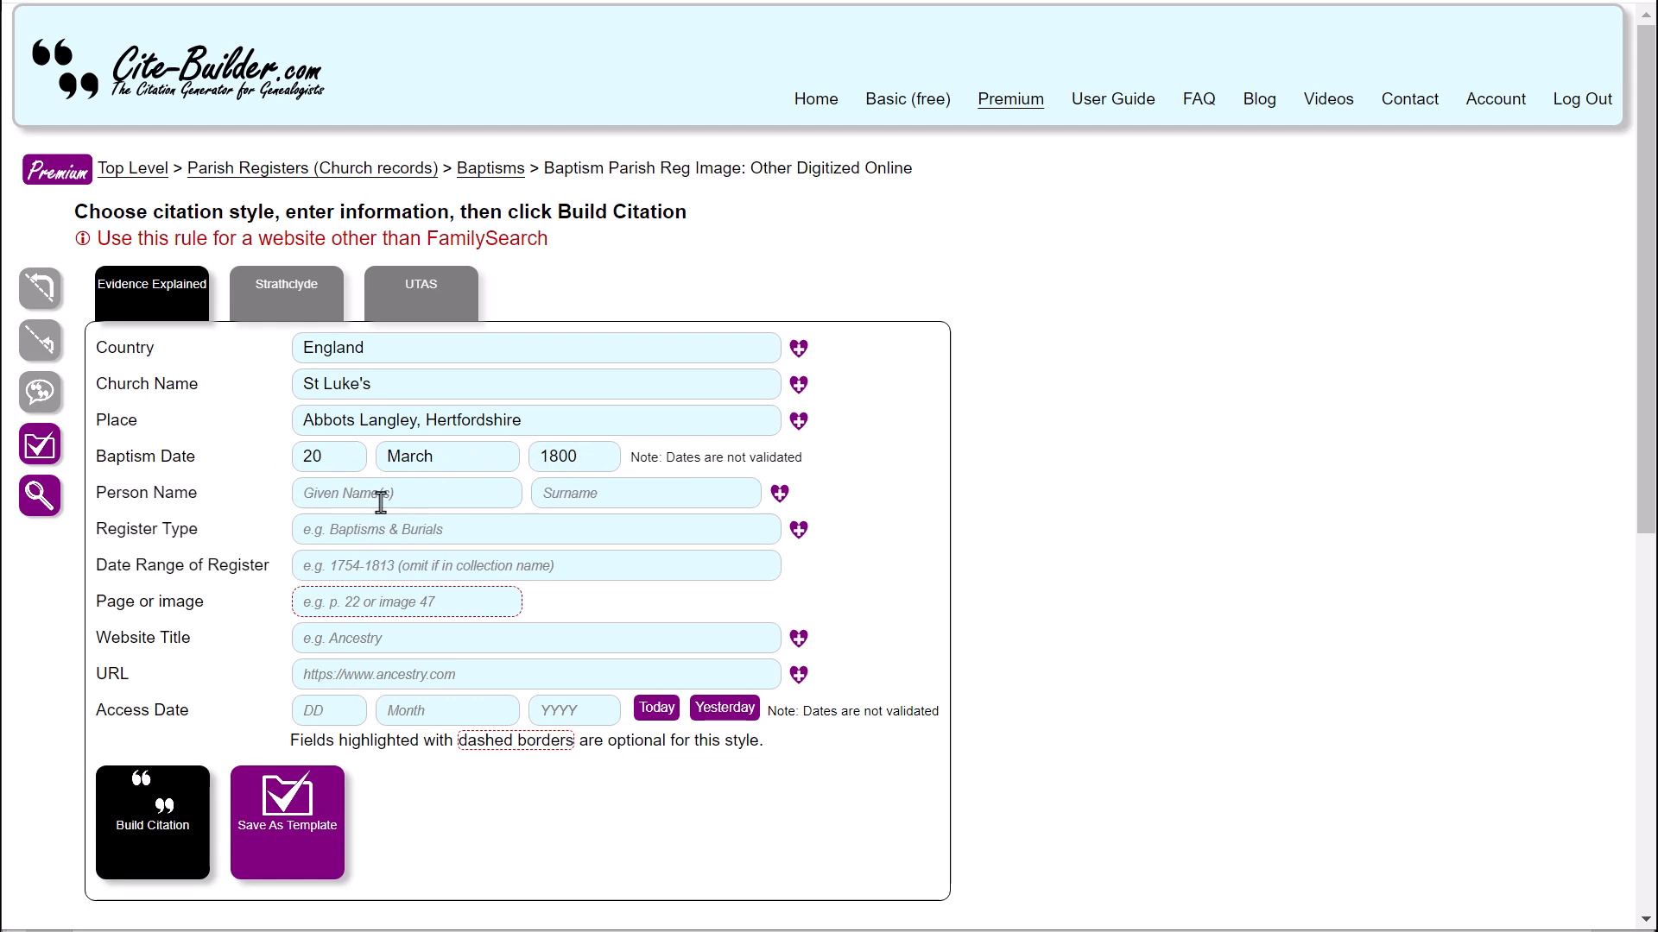
# - Enter the baptised person's given name and choose the surname from the saved favourites
pyautogui.click(348, 501)
pyautogui.write('FRed')
pyautogui.press('BackSpace')
pyautogui.press('BackSpace')
pyautogui.press('BackSpace')
pyautogui.write('red')
pyautogui.click(635, 494)
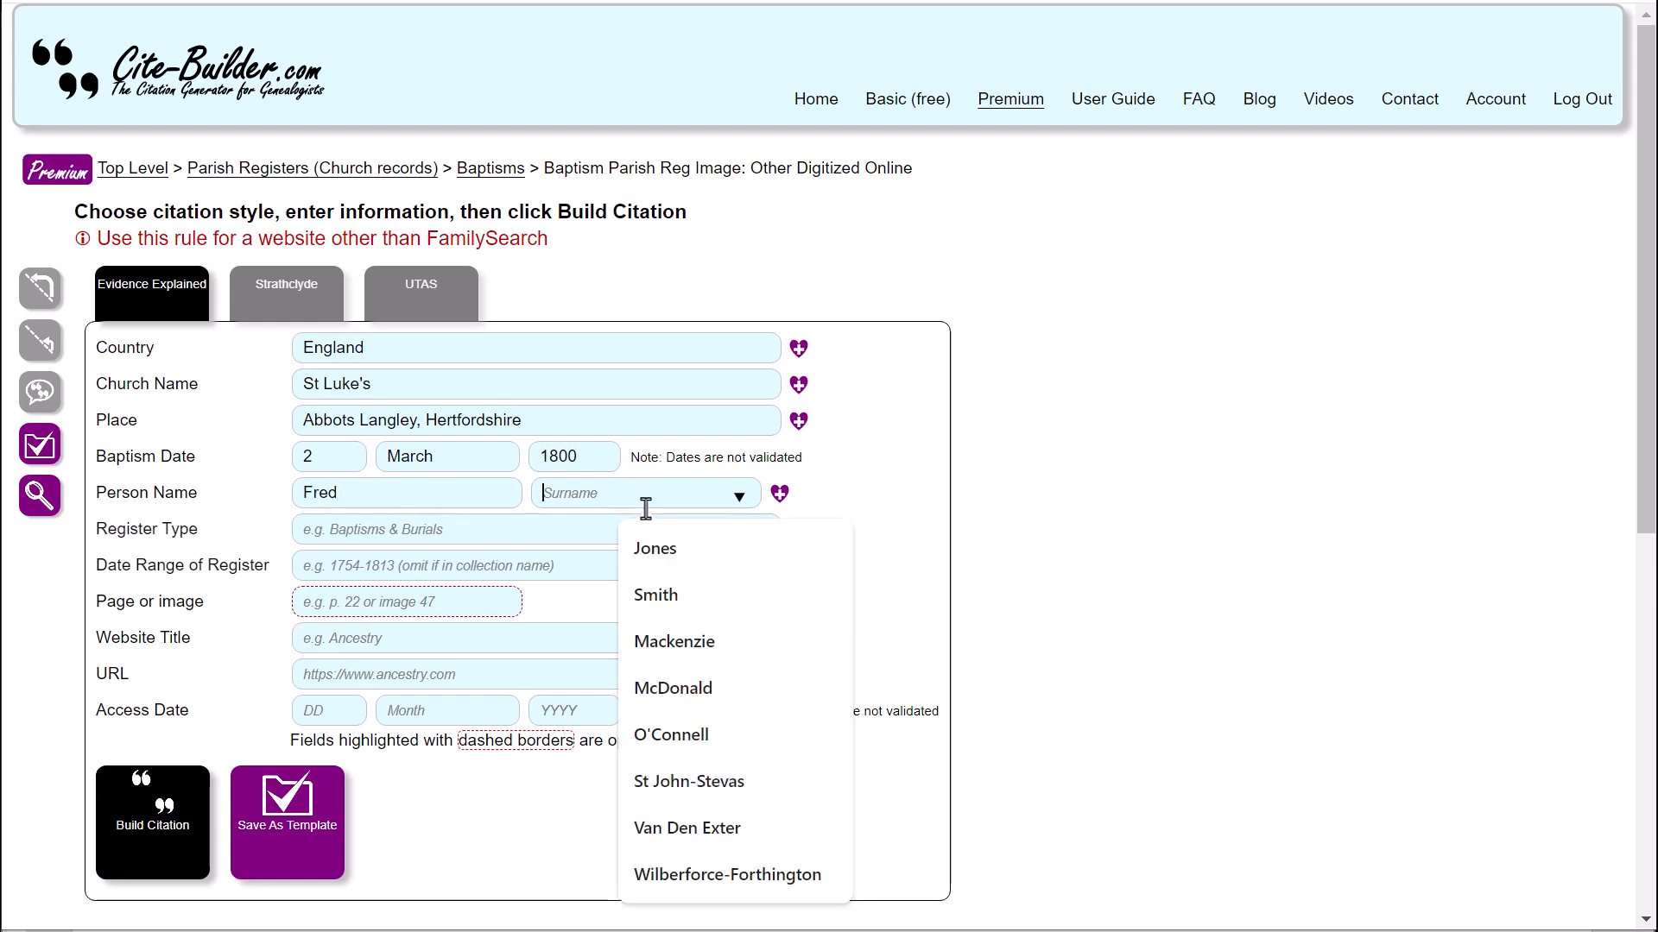
pyautogui.click(663, 592)
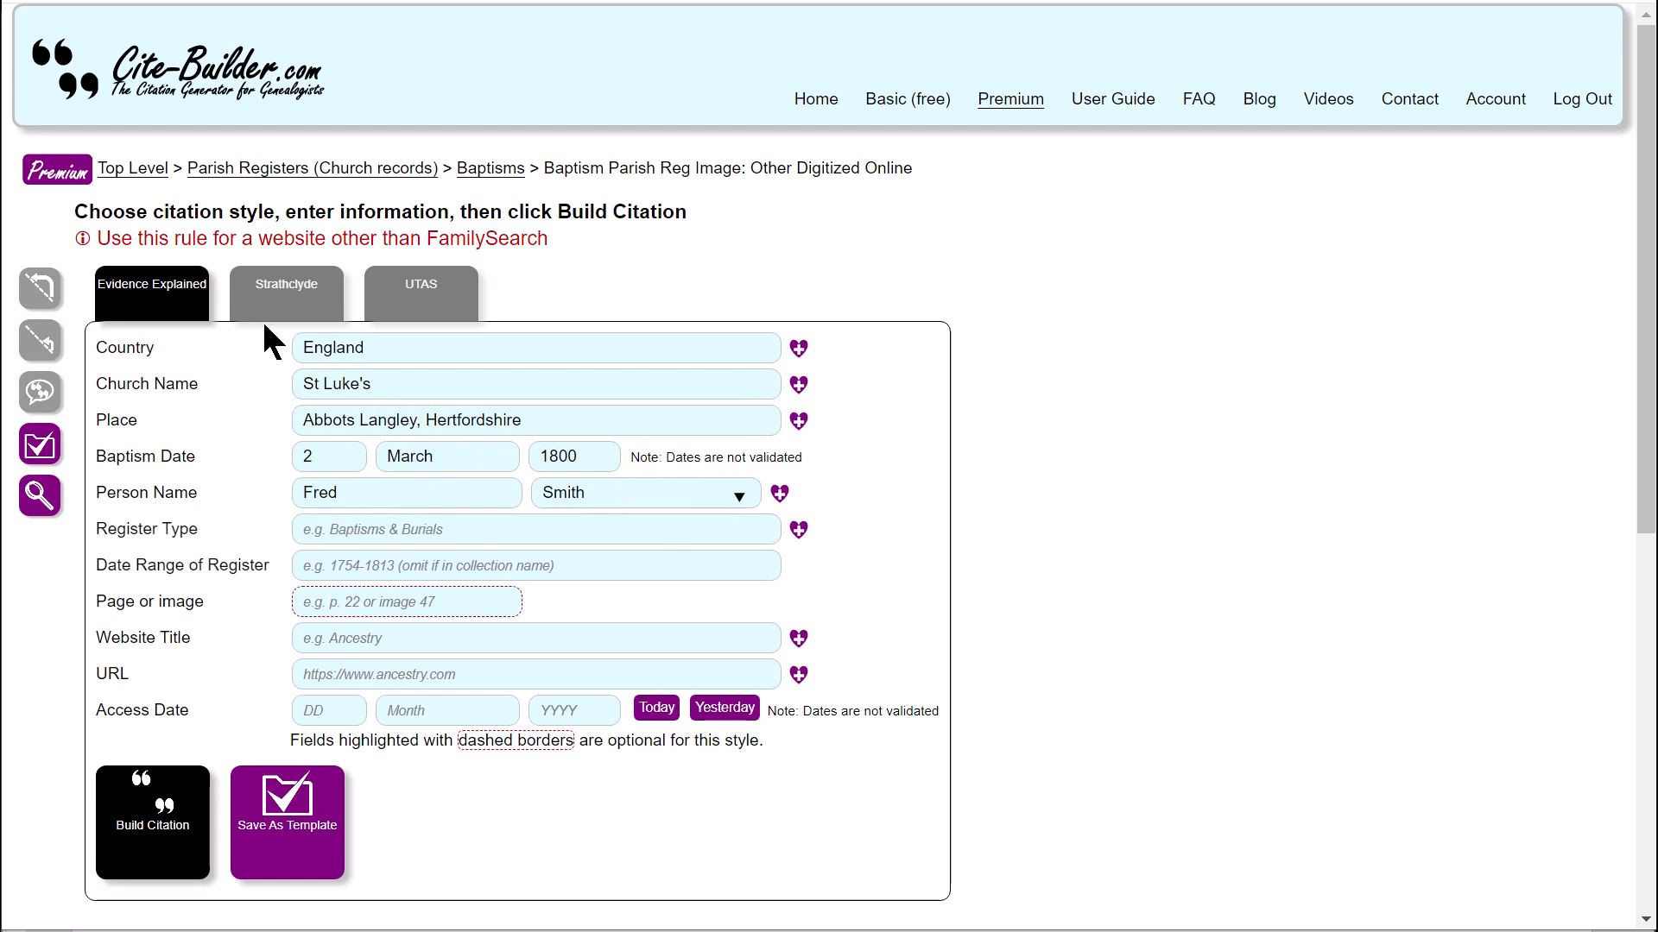
# - Replace the surname with a different spelling and add it to the surname favourites
pyautogui.click(600, 501)
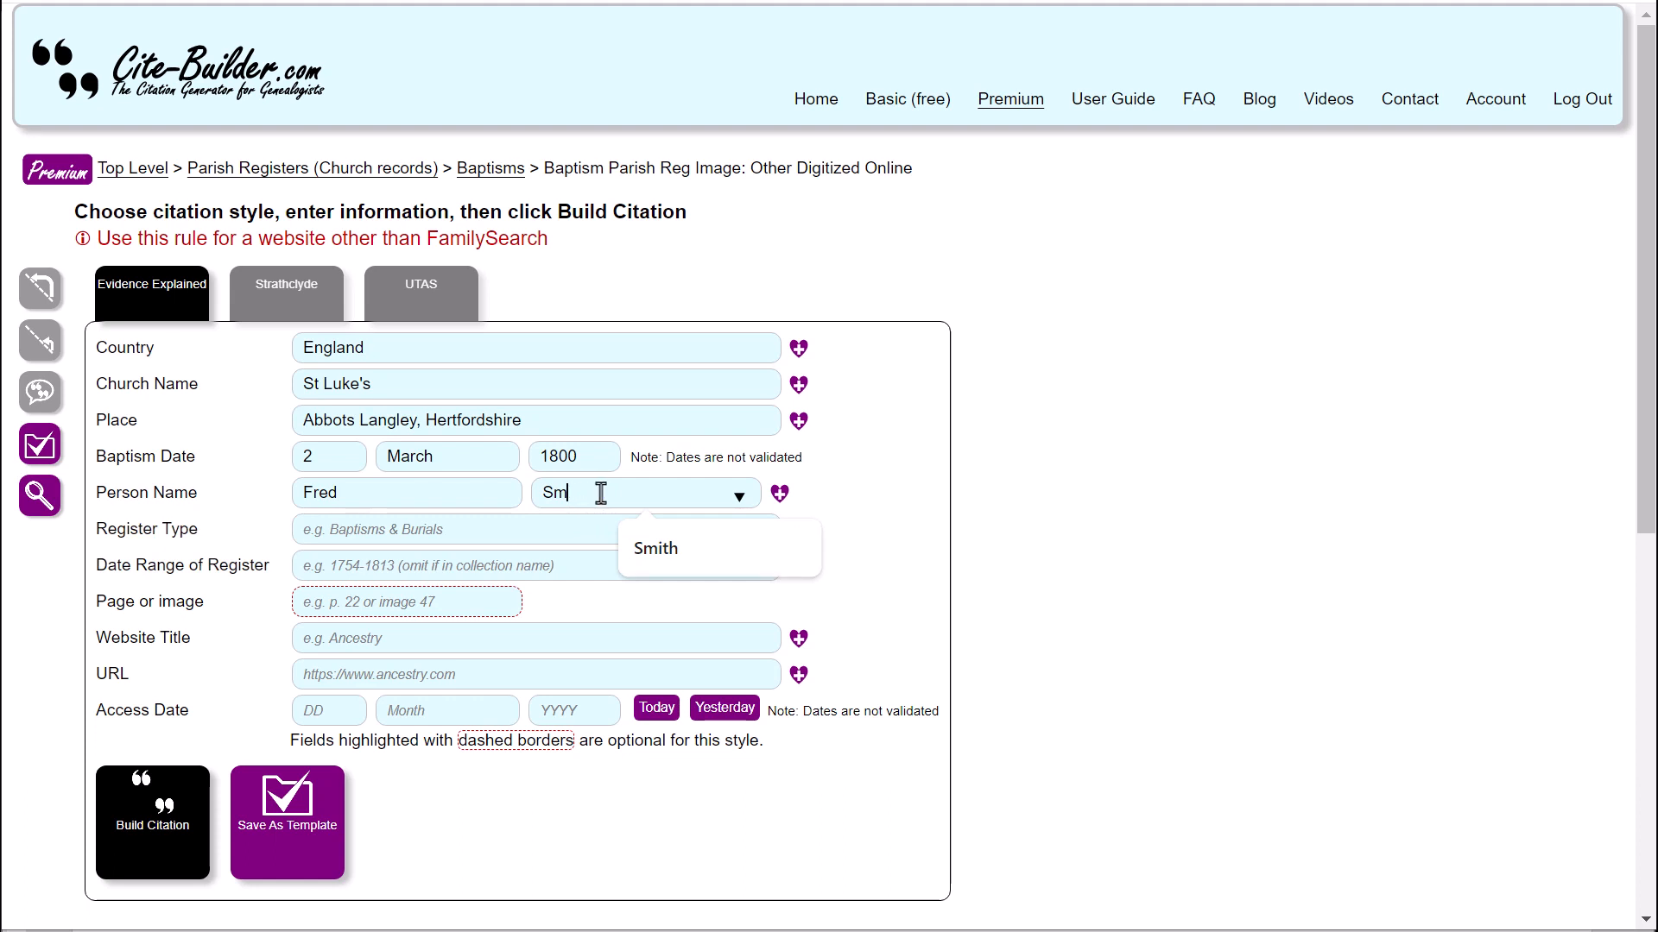
pyautogui.write('ythe')
pyautogui.click(779, 493)
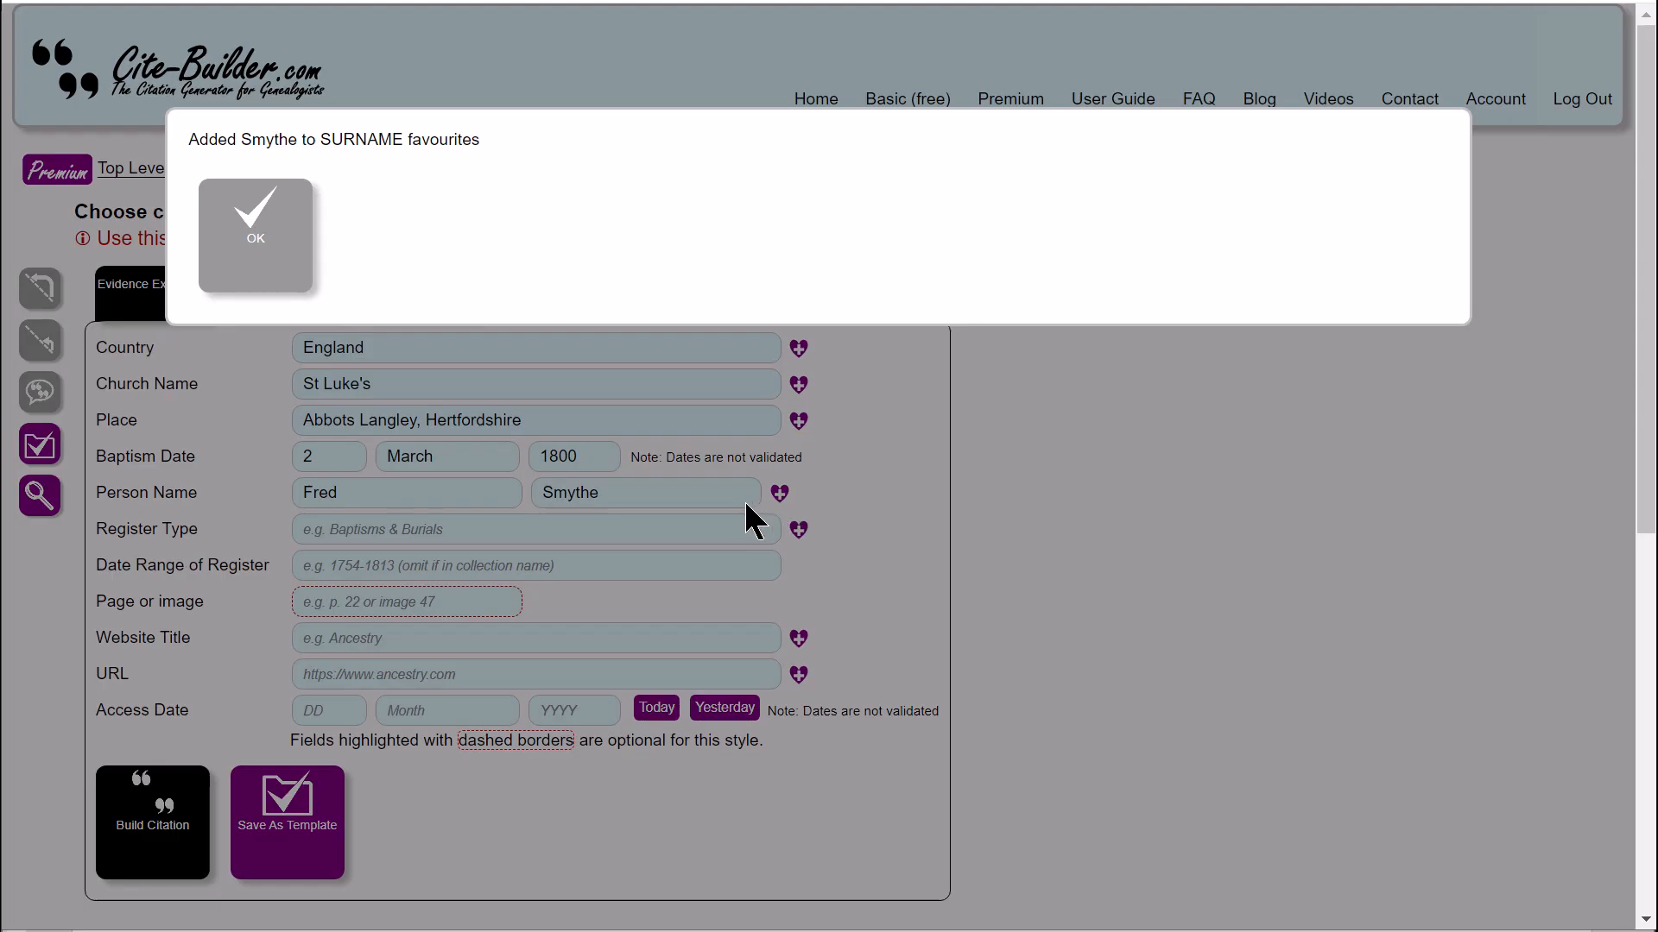
# - Clear the surname and refill it with the newly added entry from the surname favourites
pyautogui.click(256, 226)
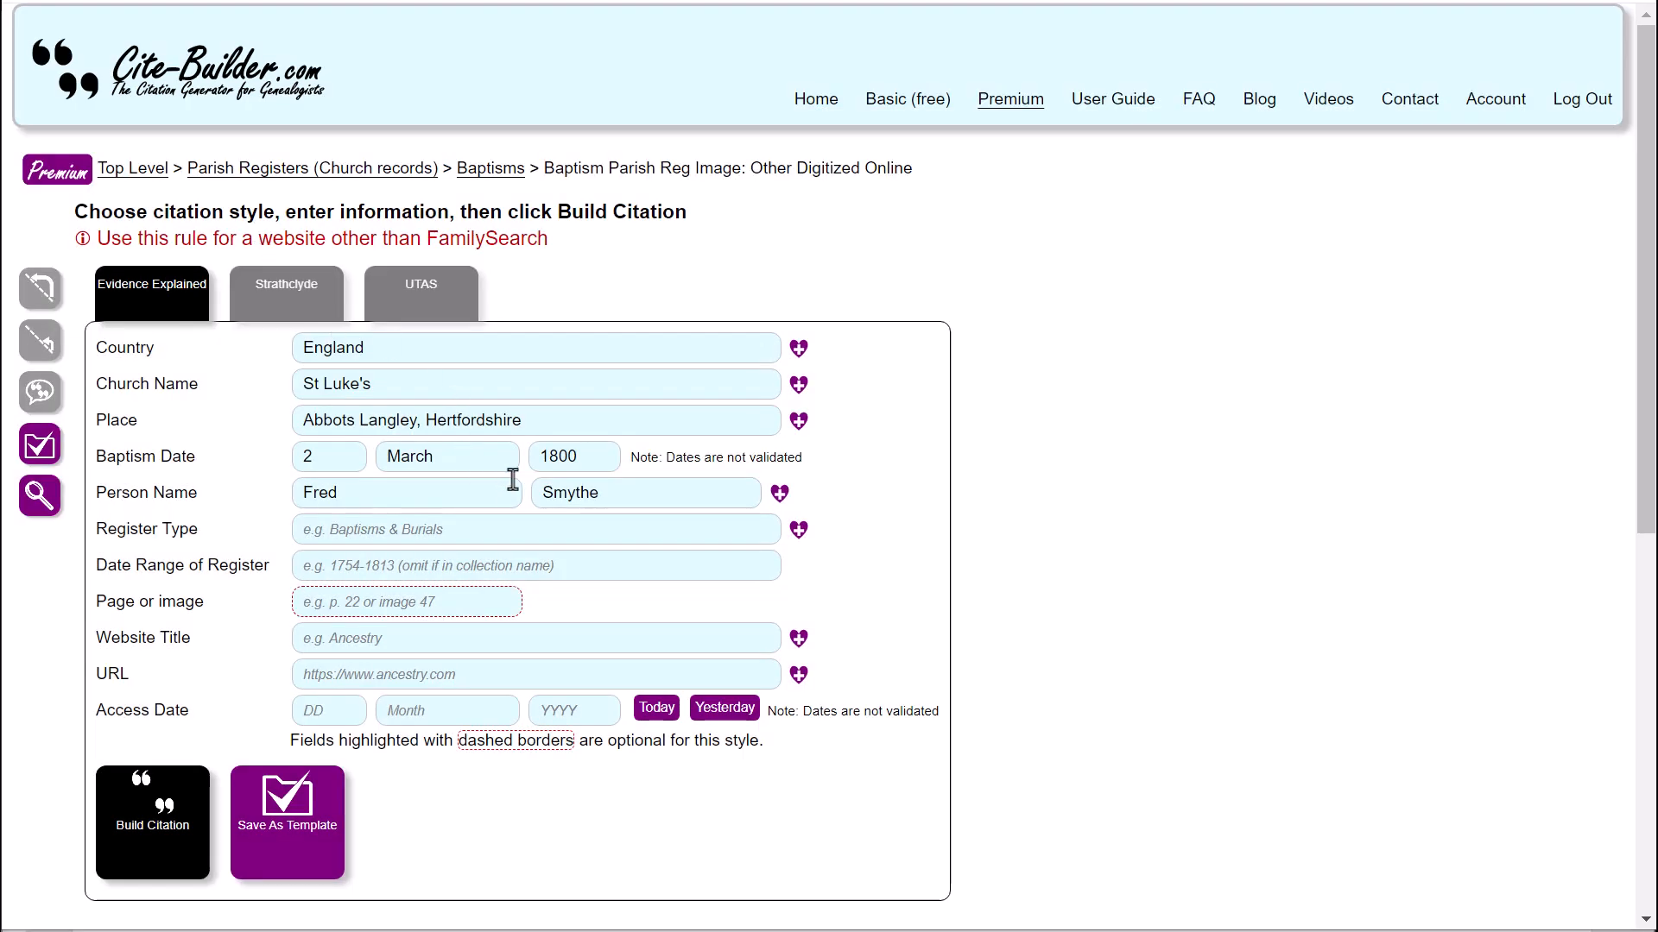
pyautogui.doubleClick(637, 495)
pyautogui.press('BackSpace')
pyautogui.click(739, 497)
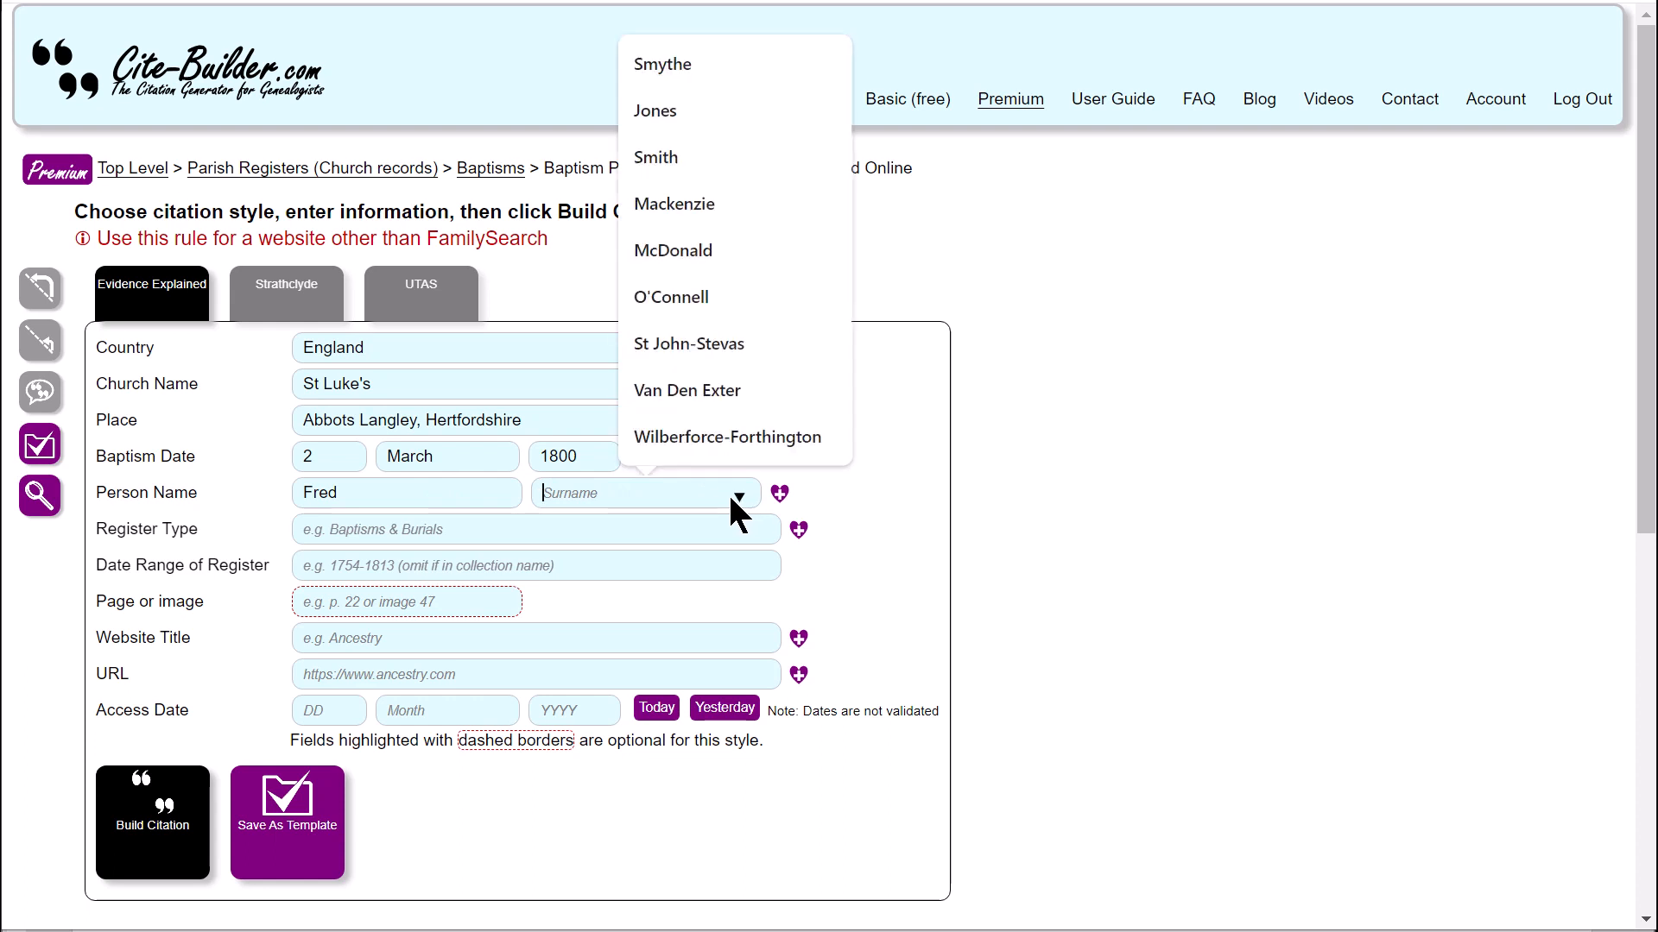
pyautogui.click(690, 63)
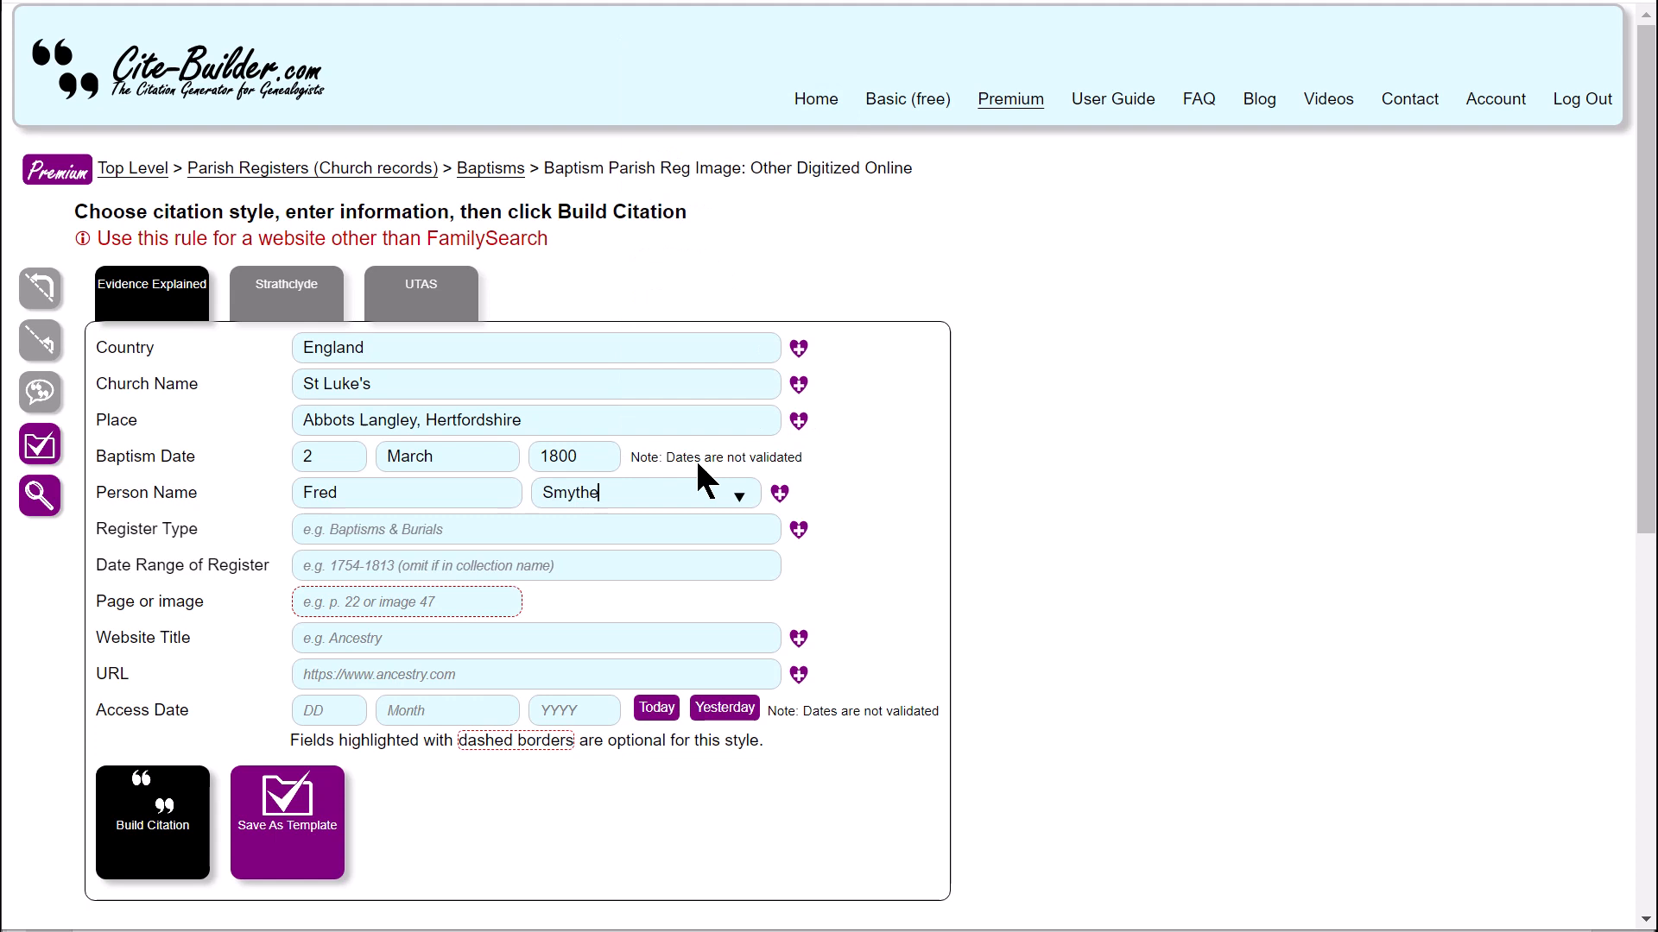
# - Fill in the register details with type Births & Baptisms, date range 1700-1800 and page p. 123
pyautogui.click(412, 537)
pyautogui.click(423, 578)
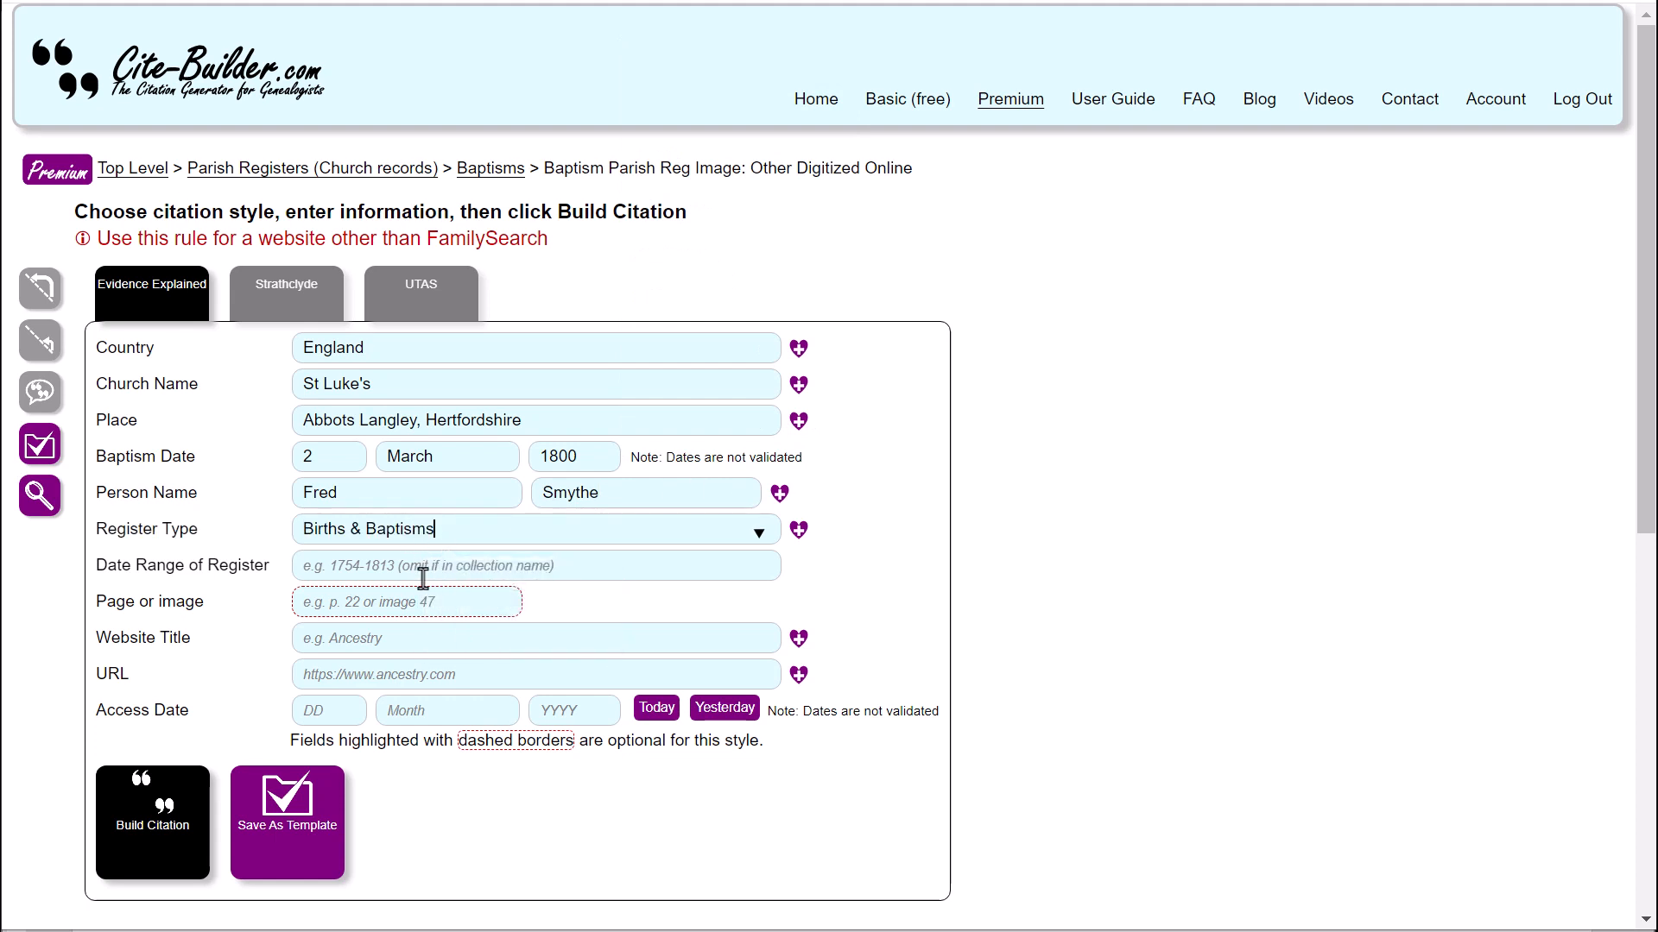
pyautogui.click(415, 573)
pyautogui.write('1')
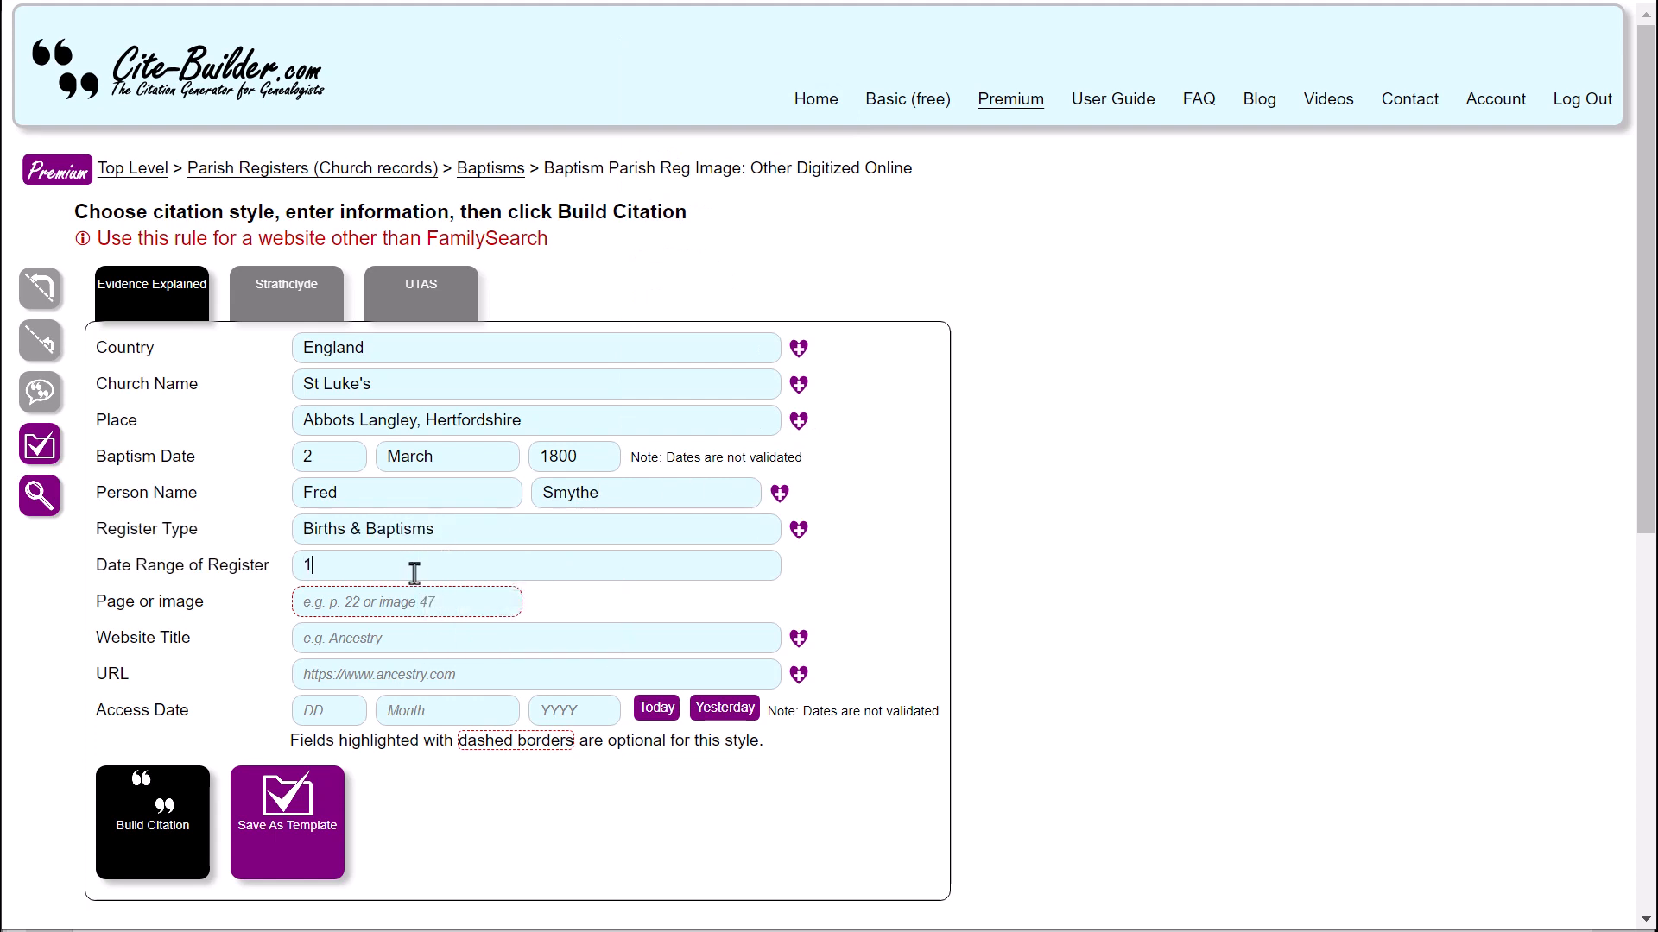
pyautogui.write('700-1800')
pyautogui.click(415, 609)
pyautogui.write('p. 123')
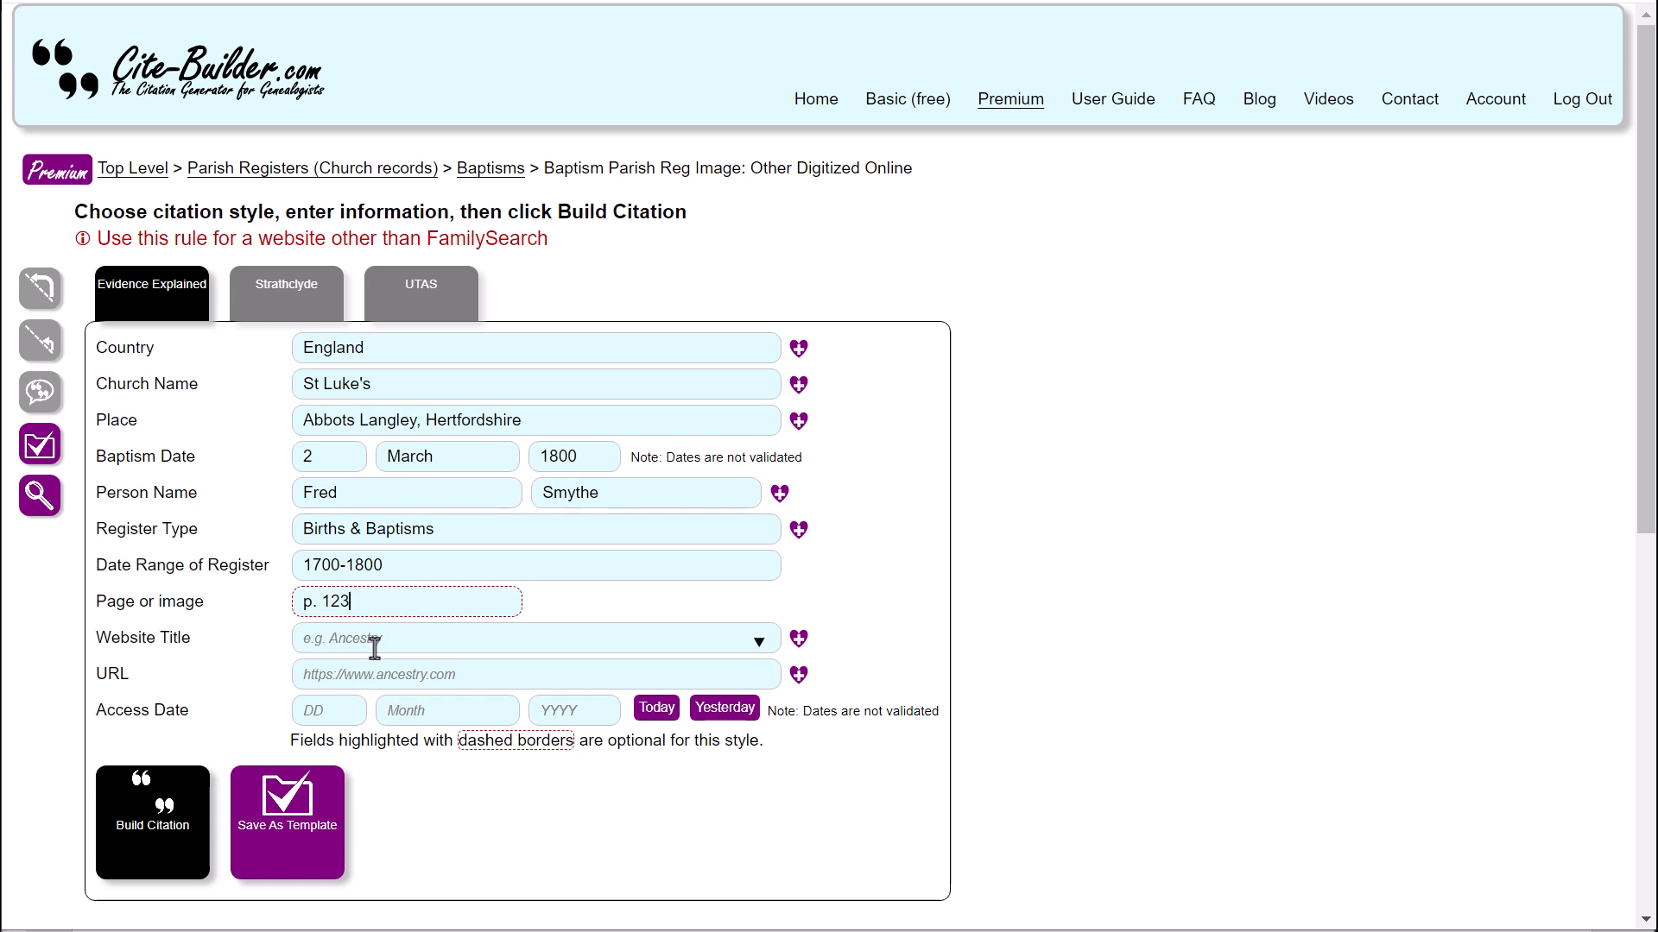
pyautogui.click(373, 643)
pyautogui.click(511, 739)
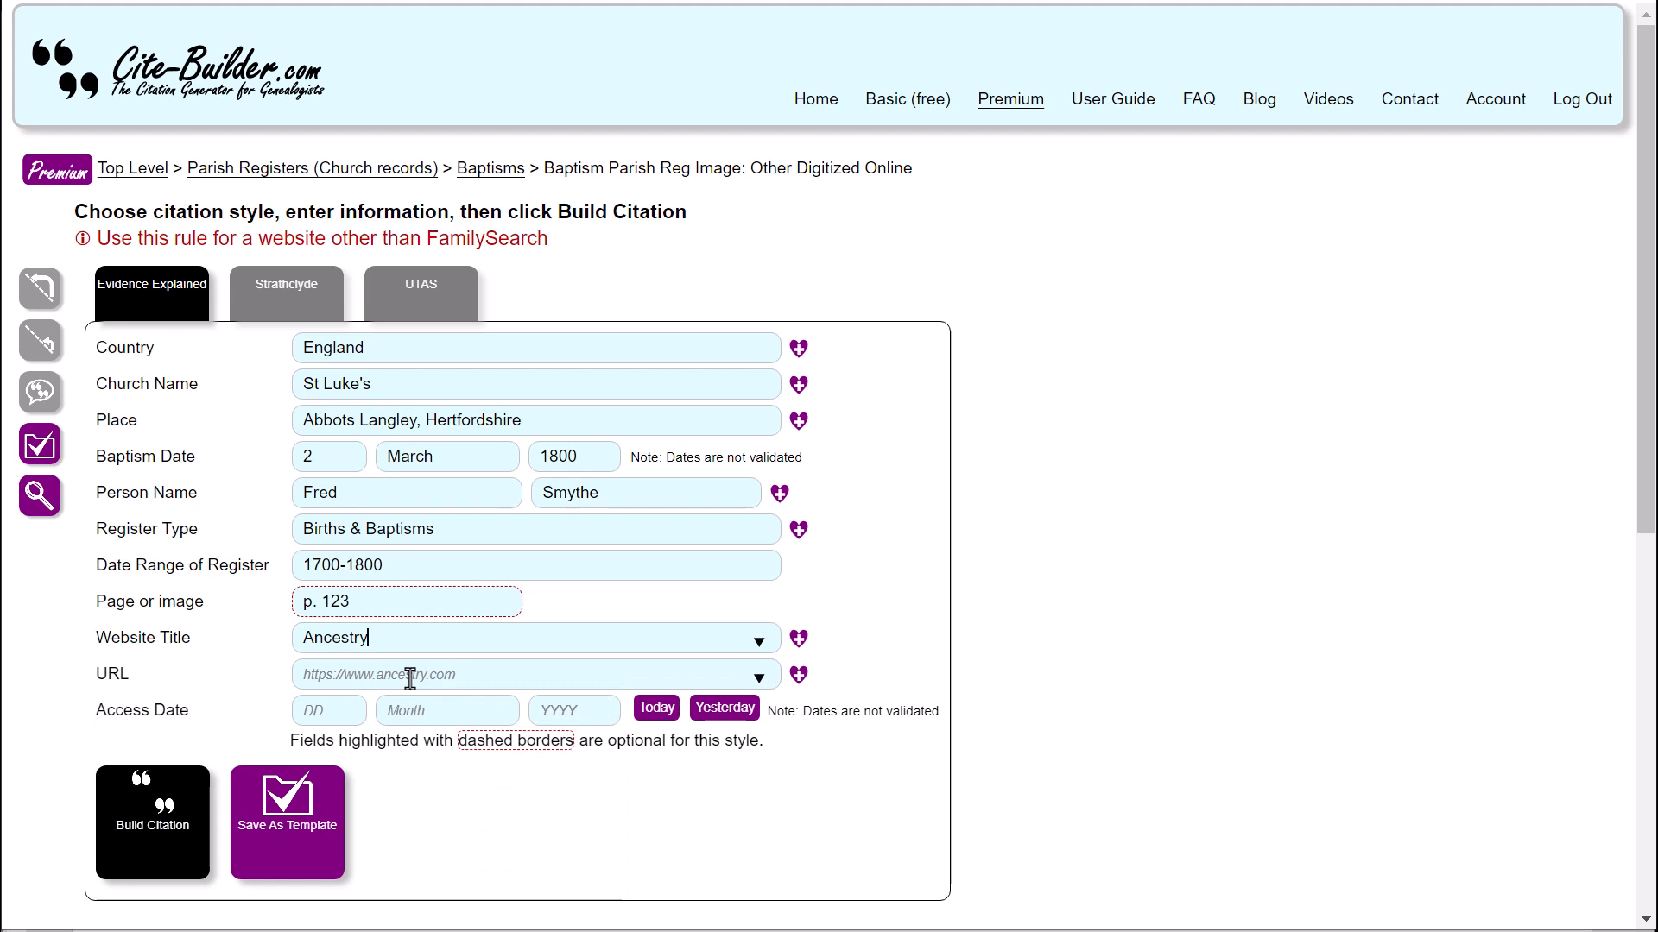
pyautogui.click(416, 677)
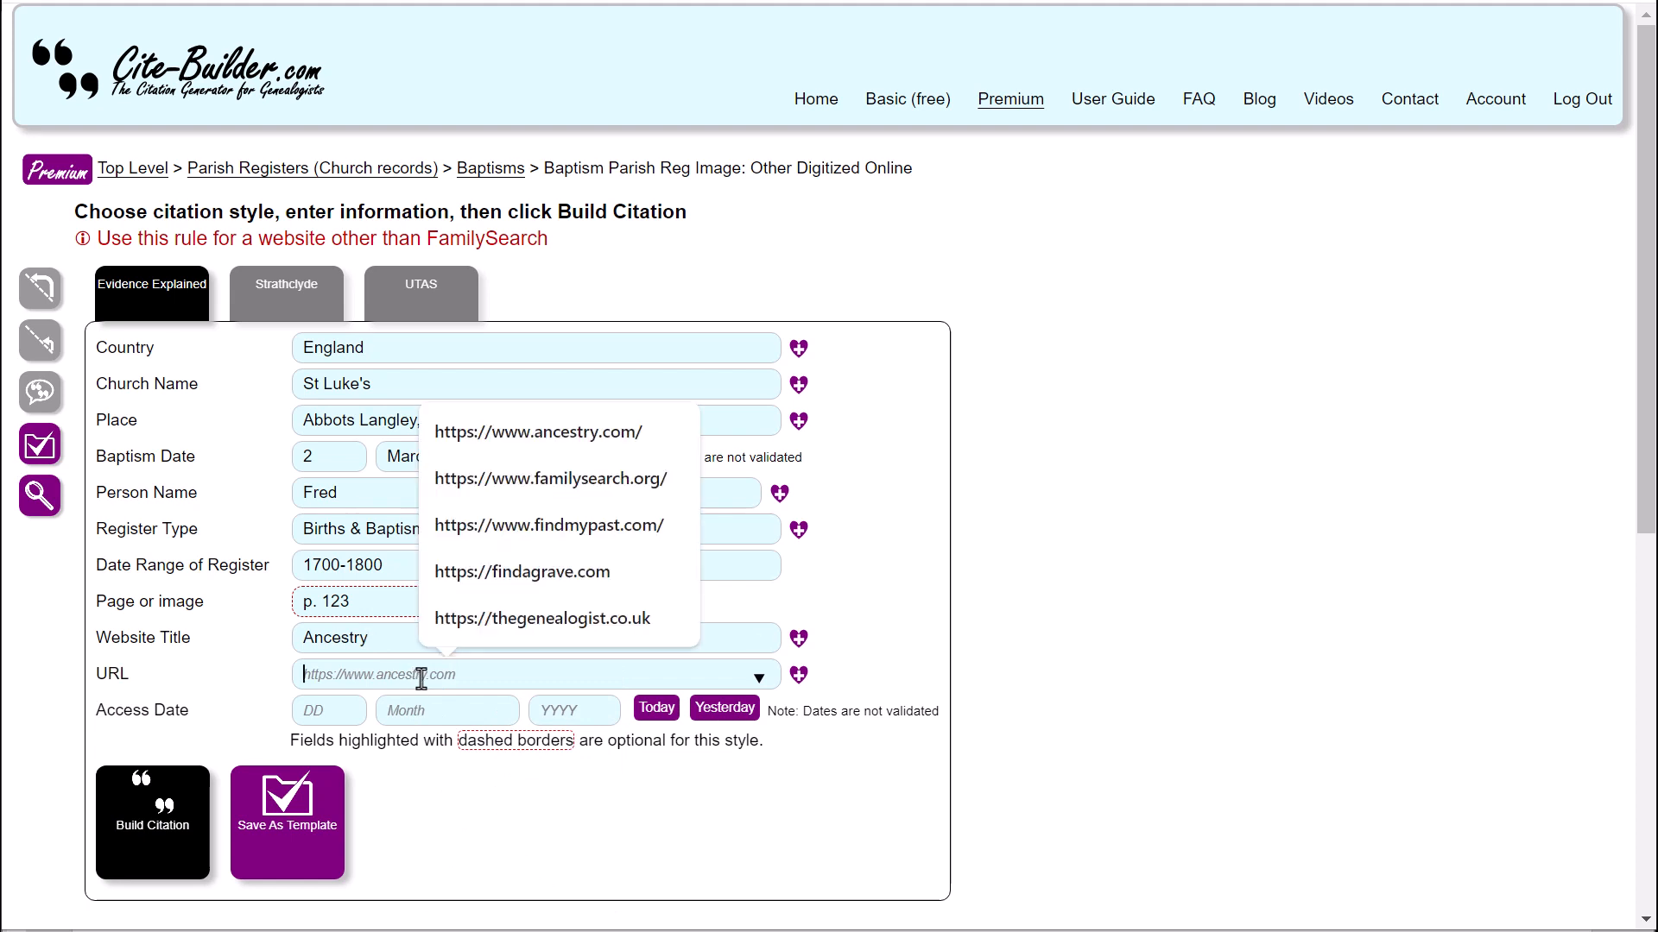
pyautogui.click(545, 436)
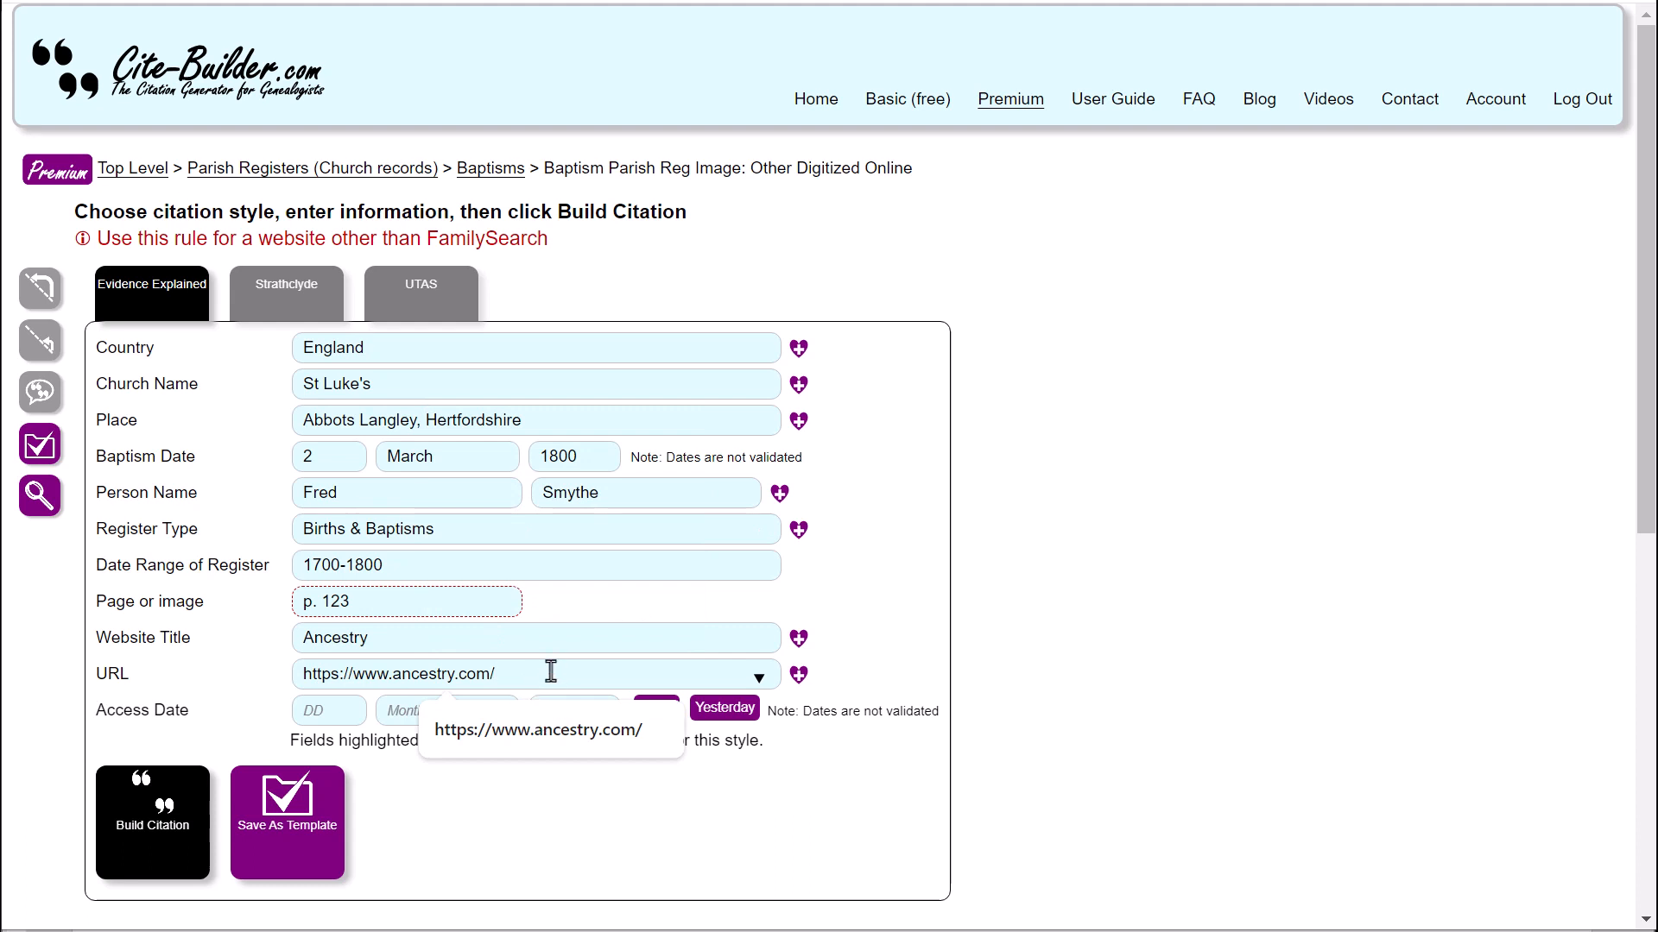
# - Append pages/id=123 to the Ancestry URL and remove the addition again
pyautogui.write('pages/id=123')
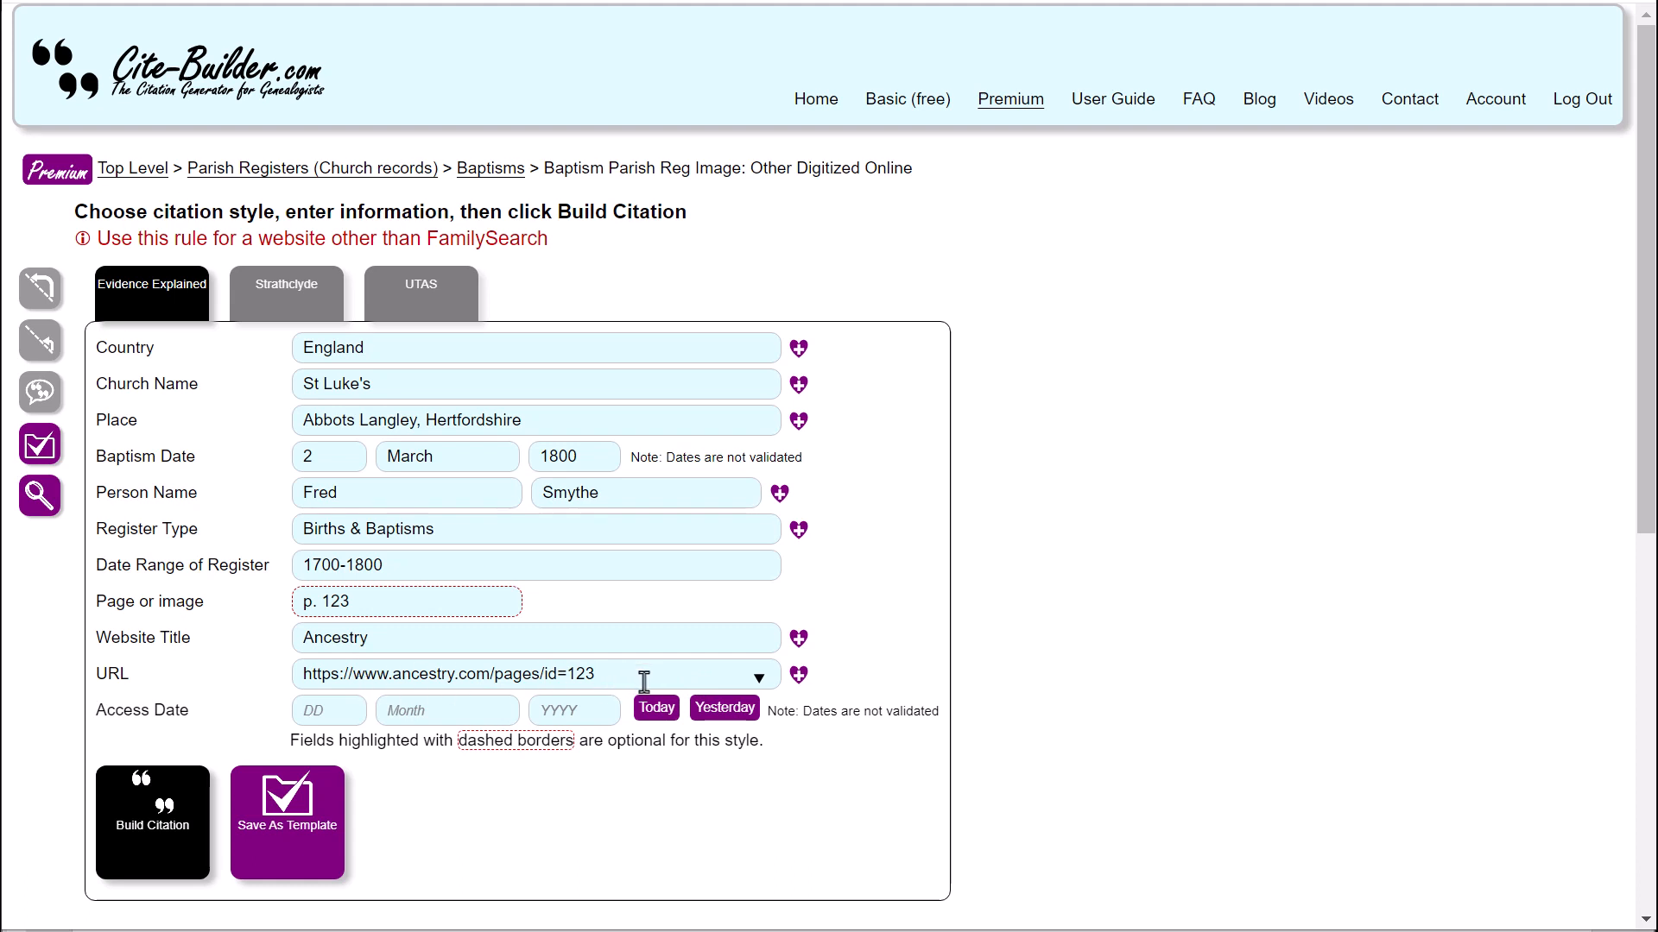
pyautogui.press('BackSpace')
pyautogui.press('BackSpace')
pyautogui.press('BackSpace')
pyautogui.press('BackSpace')
pyautogui.press('BackSpace')
pyautogui.press('BackSpace')
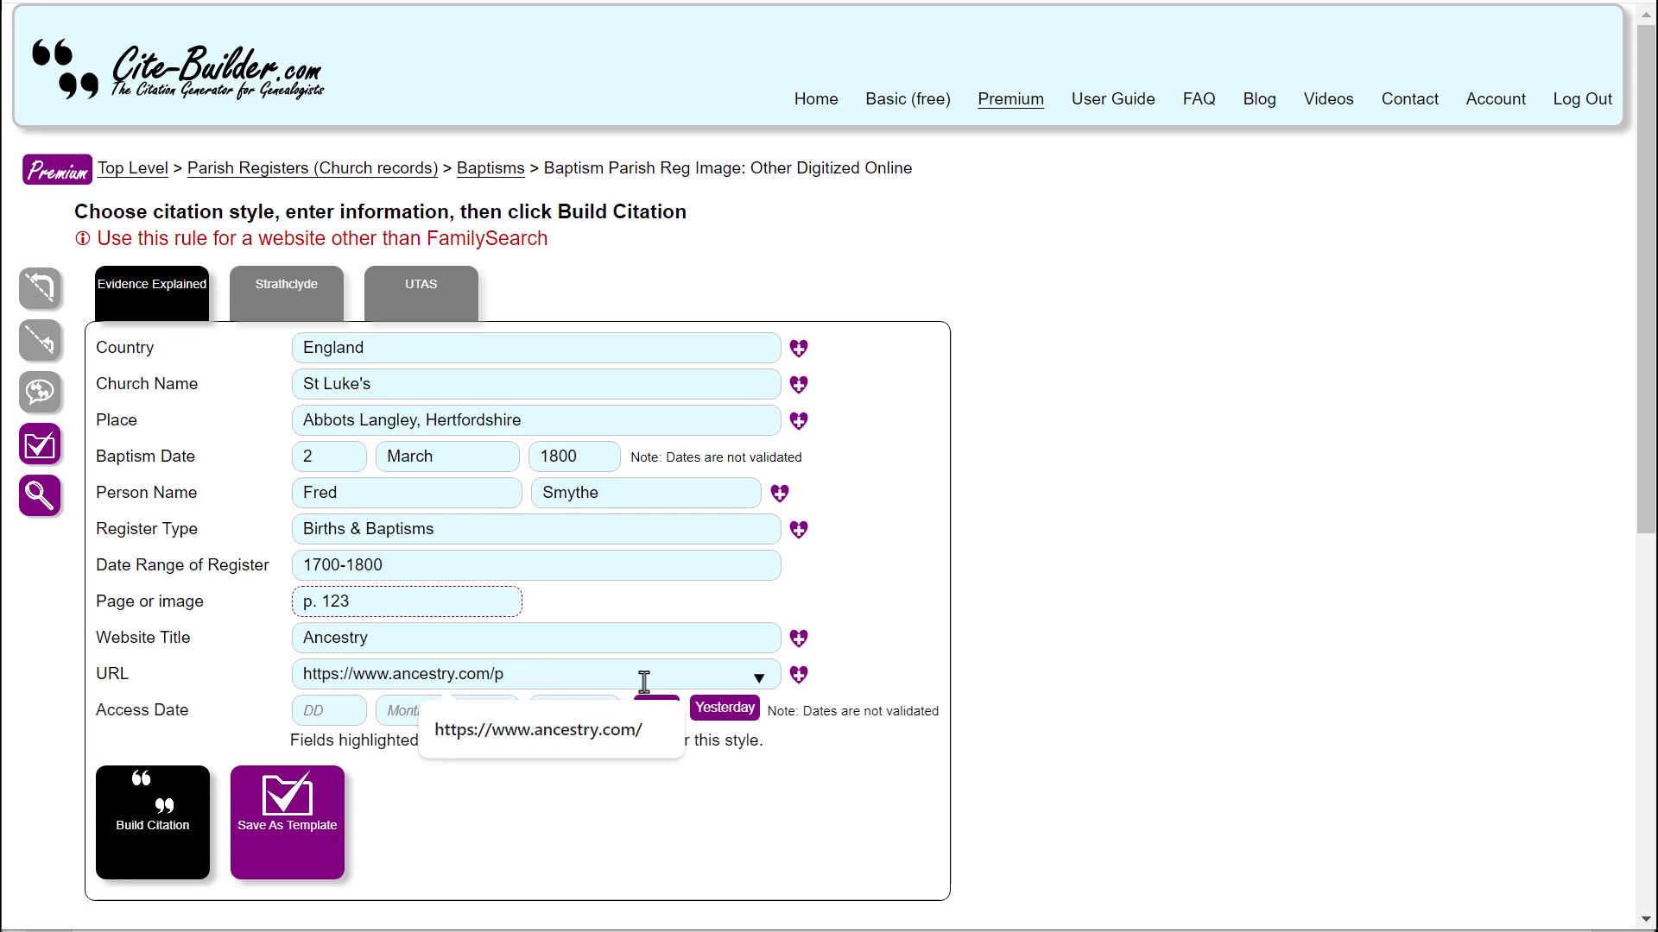
pyautogui.click(435, 821)
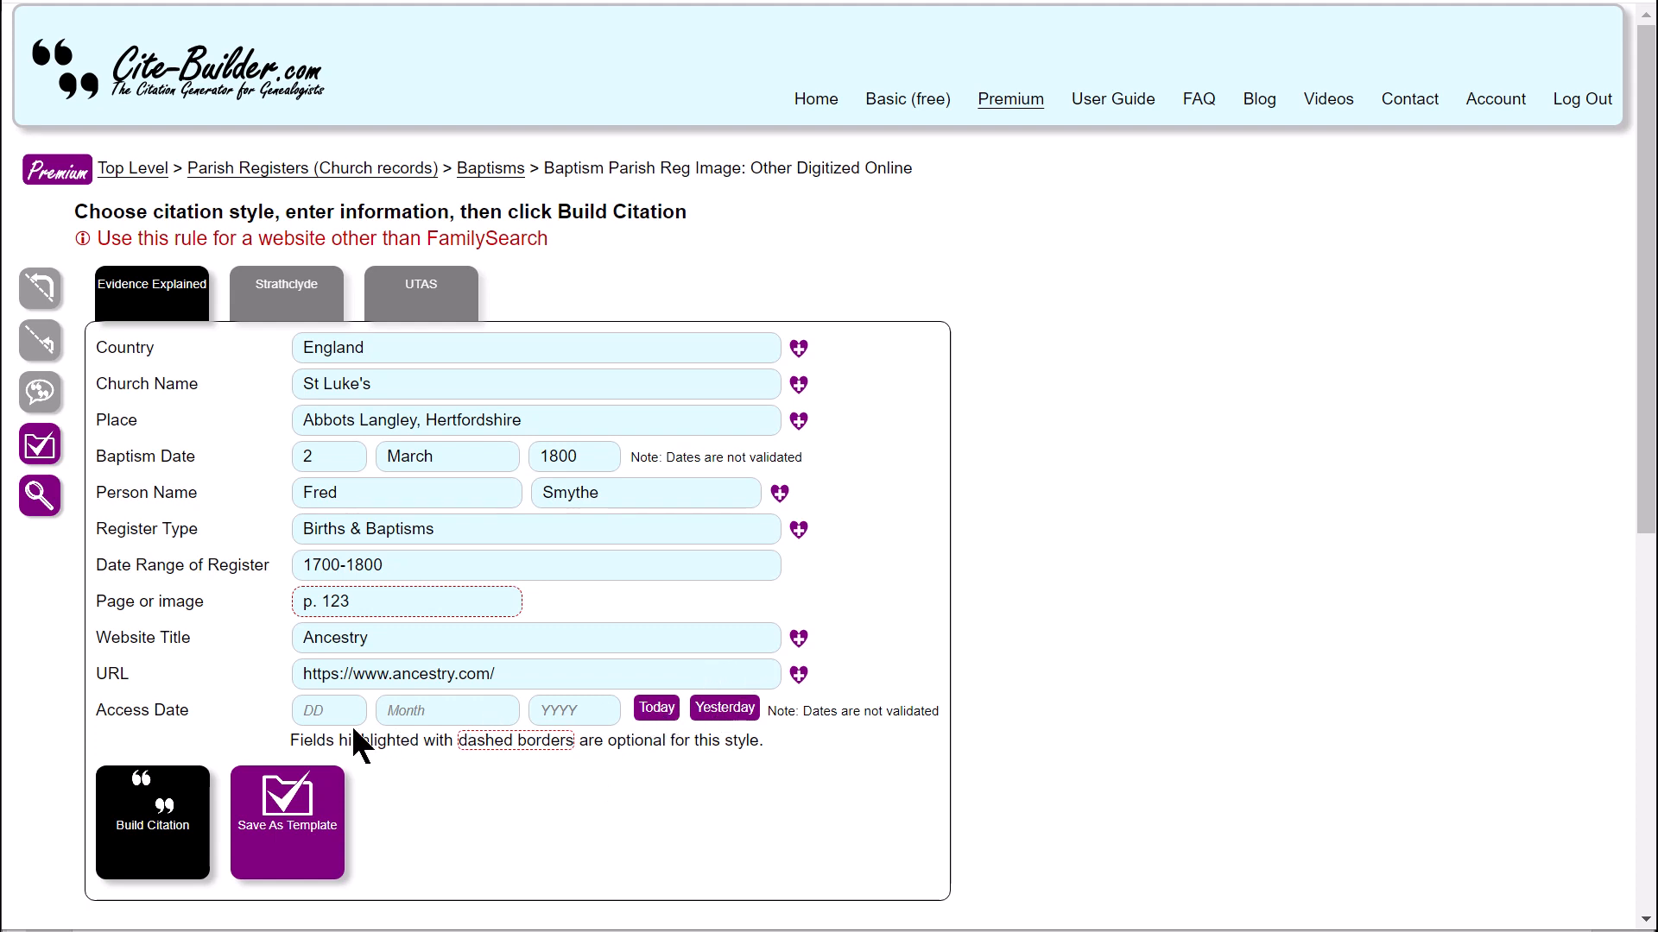
# - Set the access date to 15 May 2024, build the Evidence Explained citation and review its footnotes and bibliography
pyautogui.click(657, 712)
pyautogui.click(724, 708)
pyautogui.click(357, 720)
pyautogui.click(192, 820)
pyautogui.scroll(-5, 855, 781)
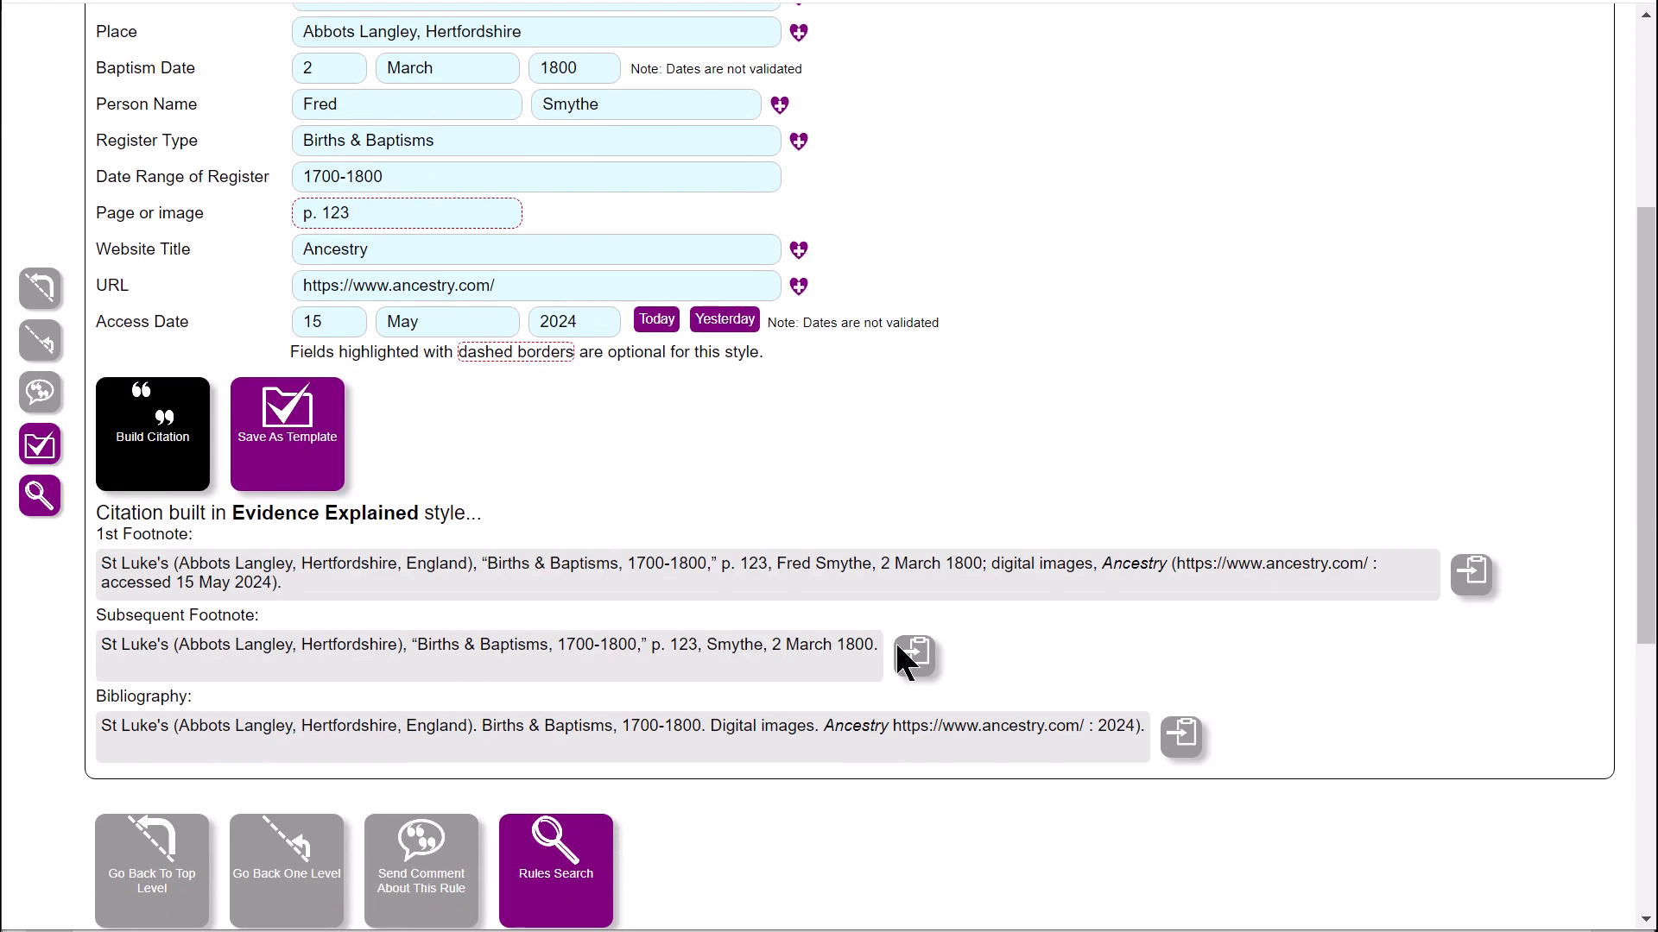
pyautogui.scroll(5, 857, 774)
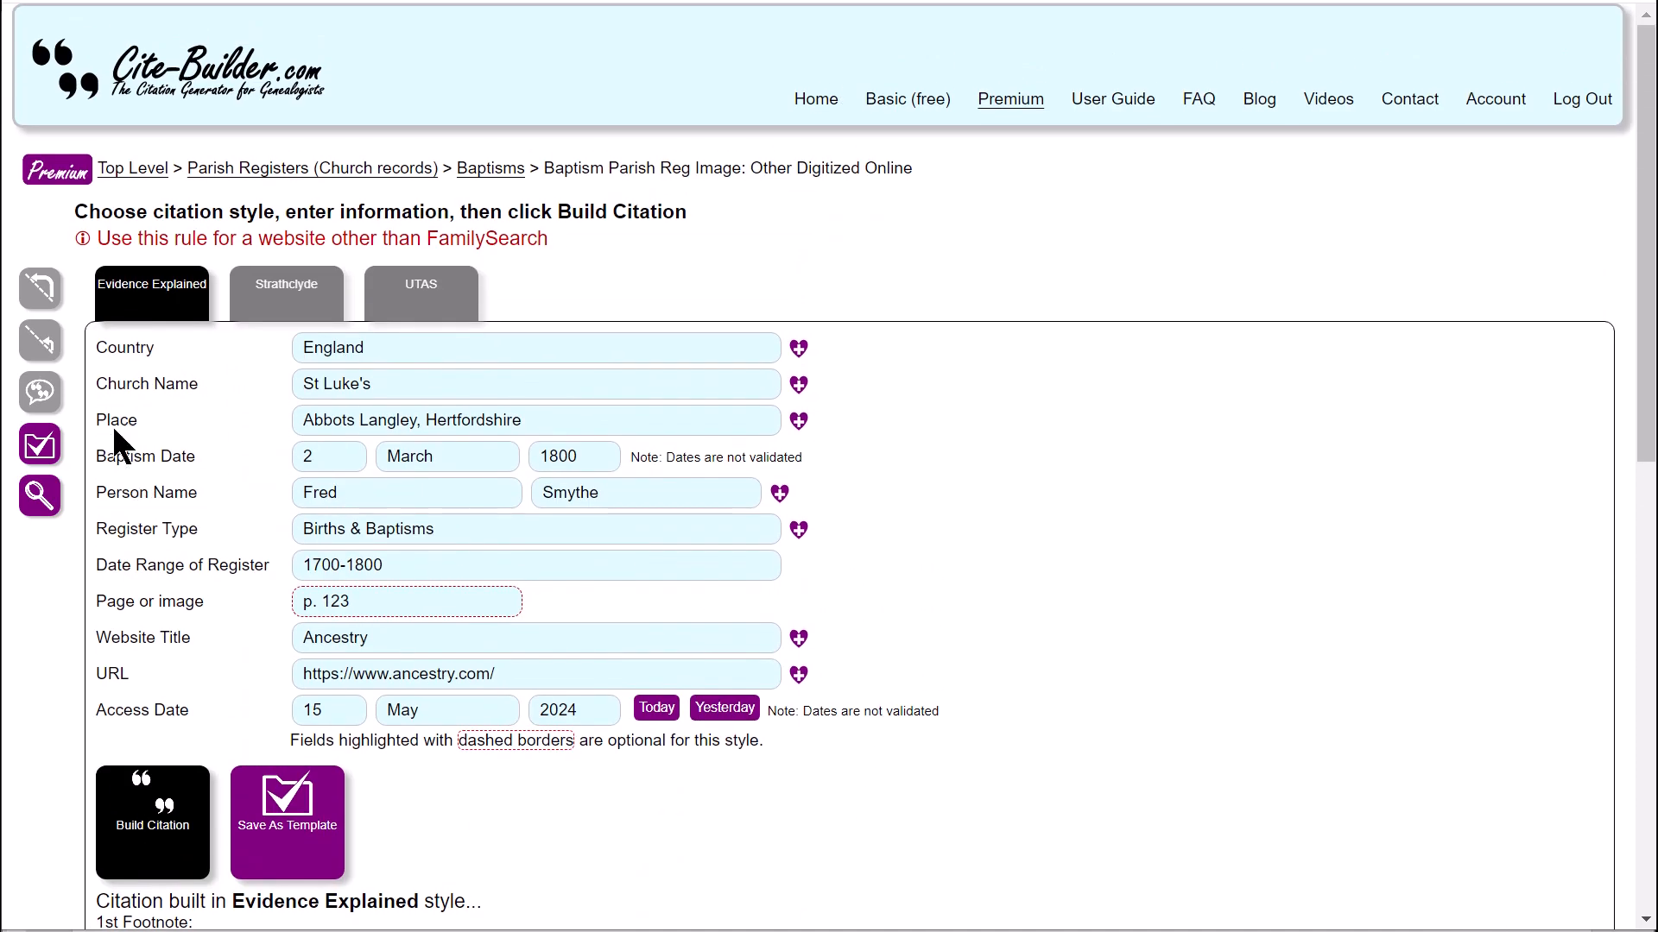